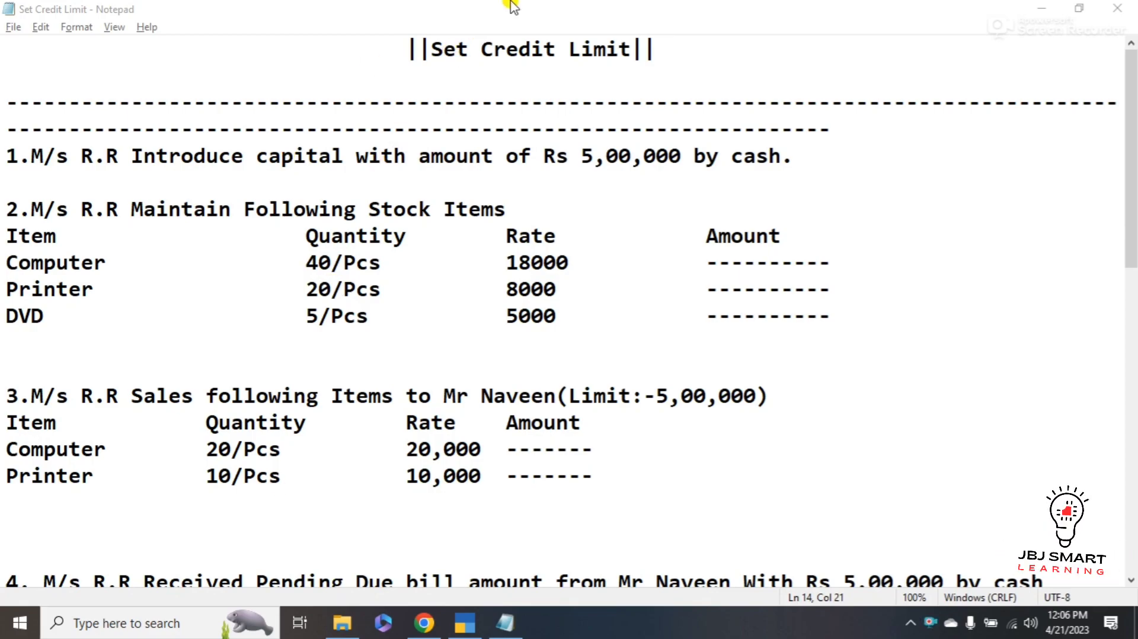
# Read the Set Credit Limit heading and the first task's company name in the notes.
pyautogui.moveTo(431, 48); pyautogui.dragTo(635, 34)
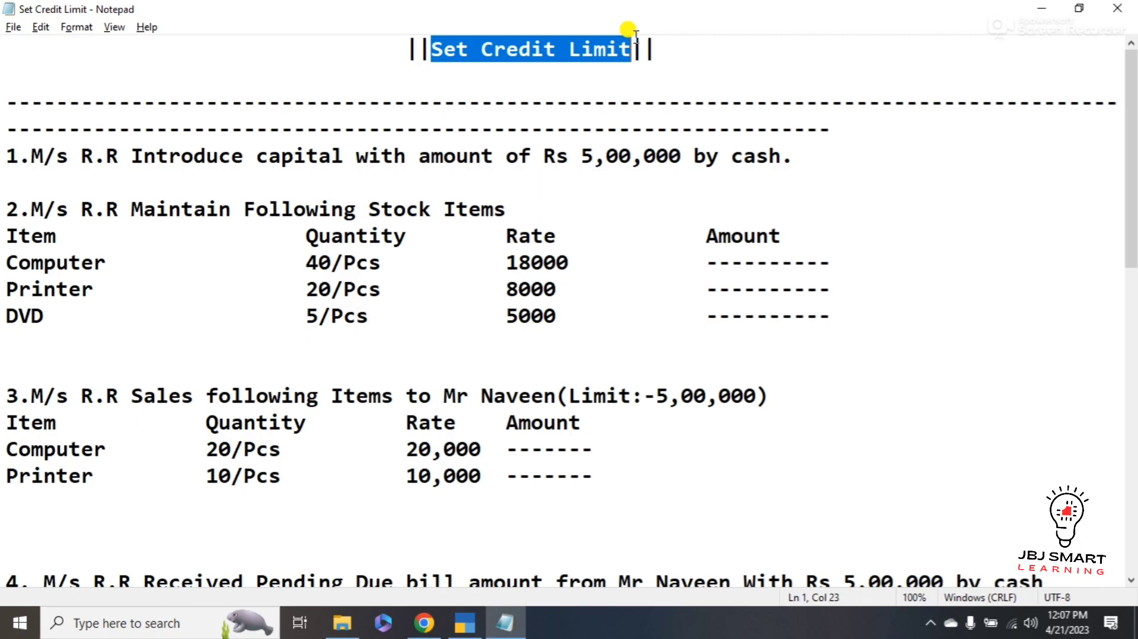
pyautogui.click(432, 59)
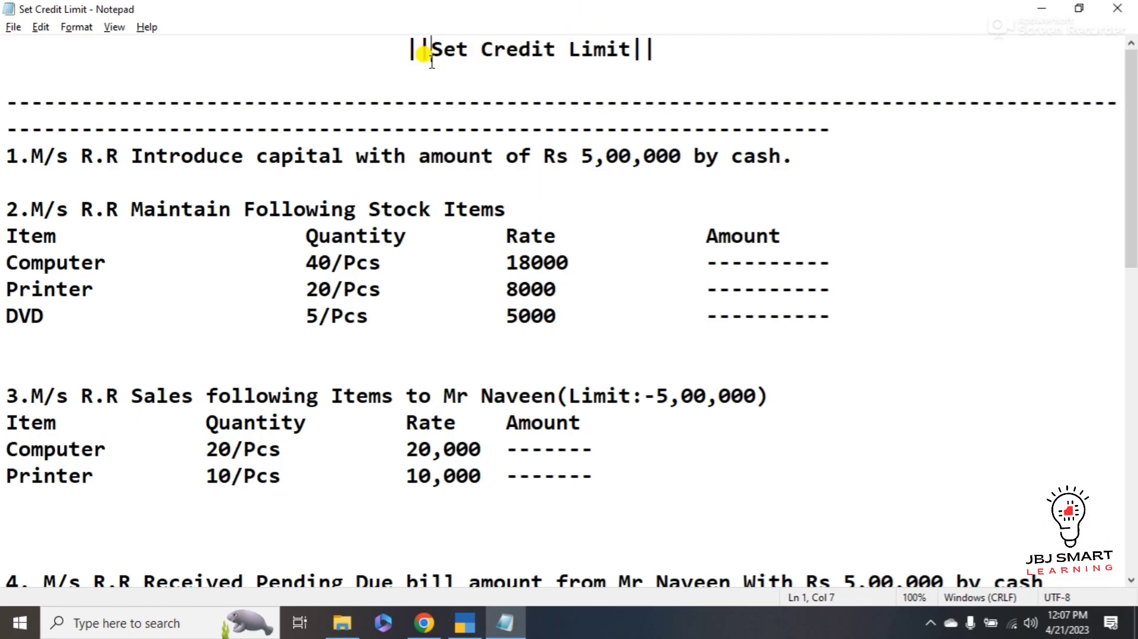
pyautogui.moveTo(432, 50); pyautogui.dragTo(634, 30)
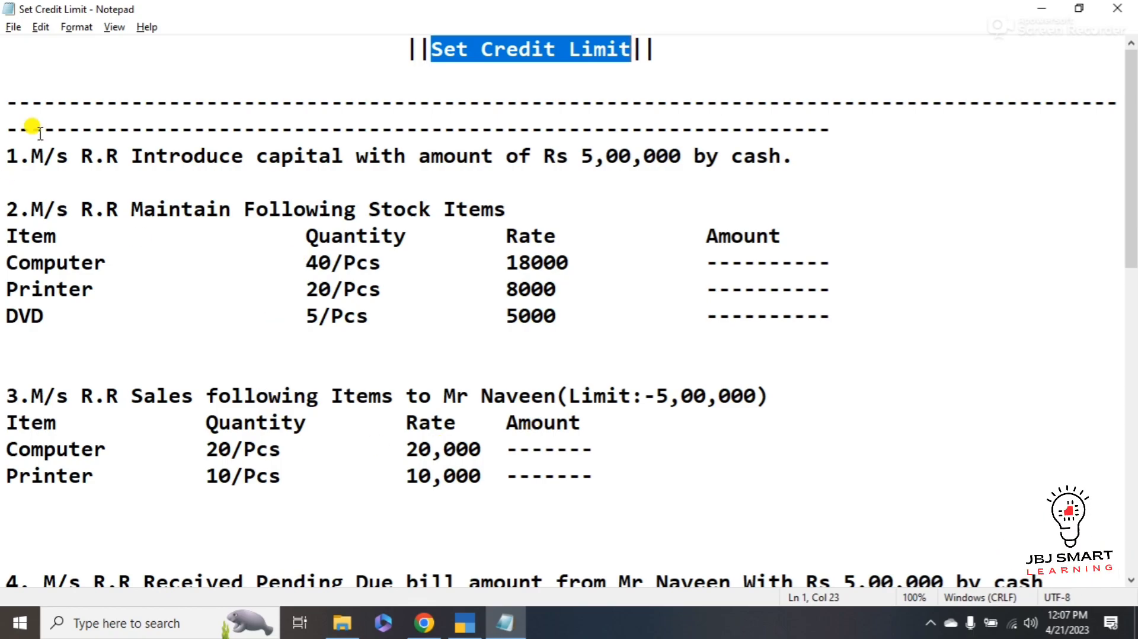
pyautogui.moveTo(31, 156); pyautogui.dragTo(159, 149)
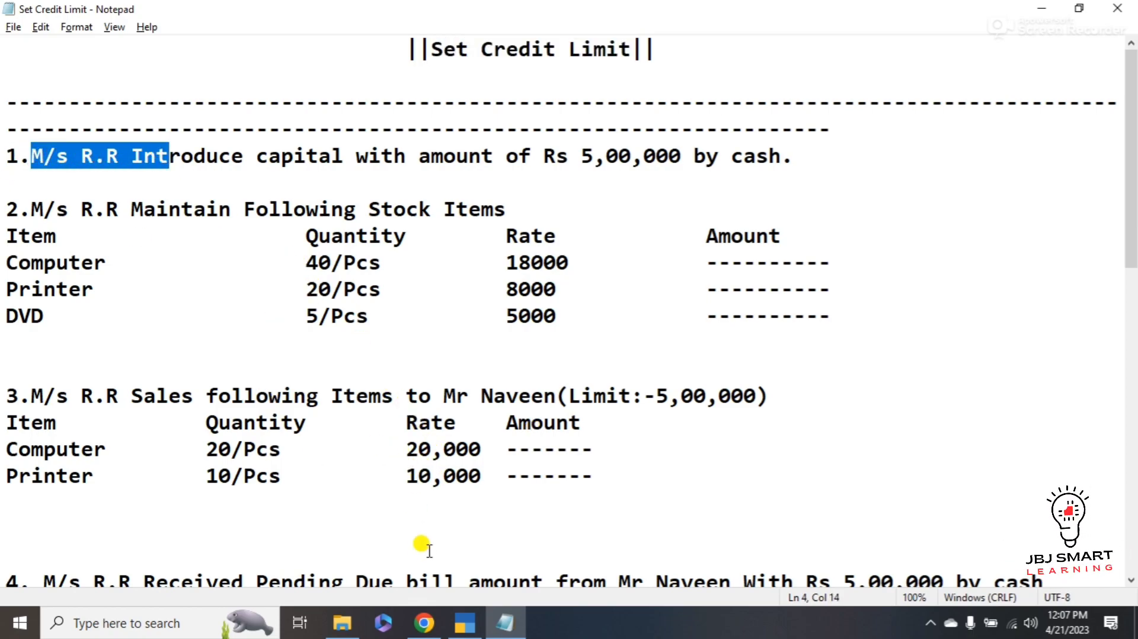
# Switch to TallyPrime and start creating a new company with the name and mailing name M/s R.R Trading.
pyautogui.click(467, 629)
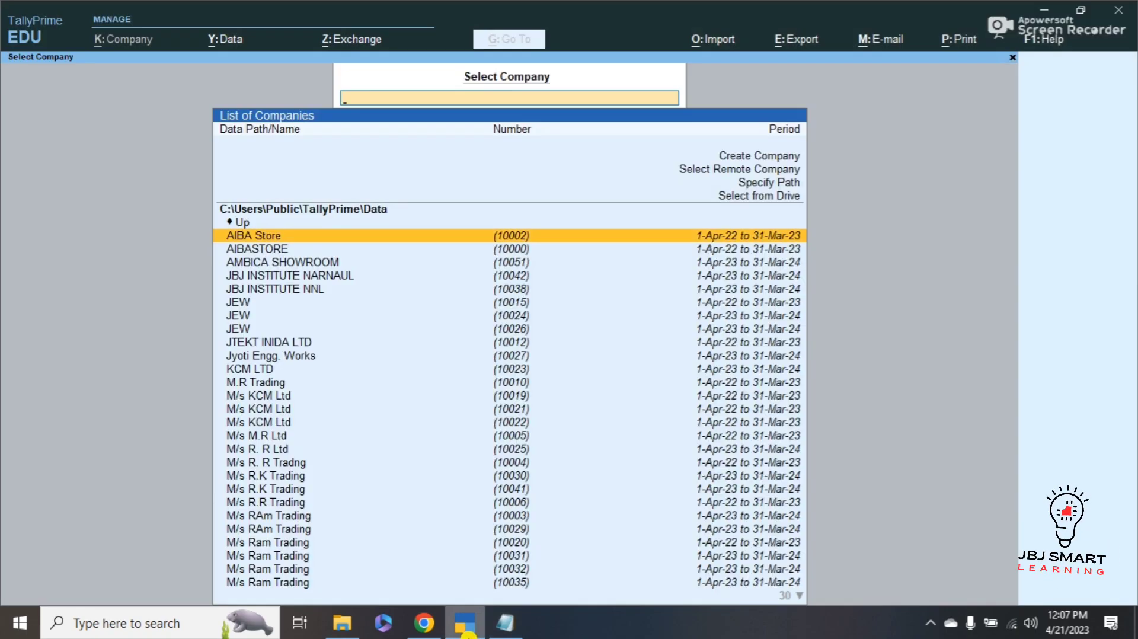
pyautogui.press('Up')
pyautogui.press('Up')
pyautogui.press('Up')
pyautogui.press('Up')
pyautogui.press('Up')
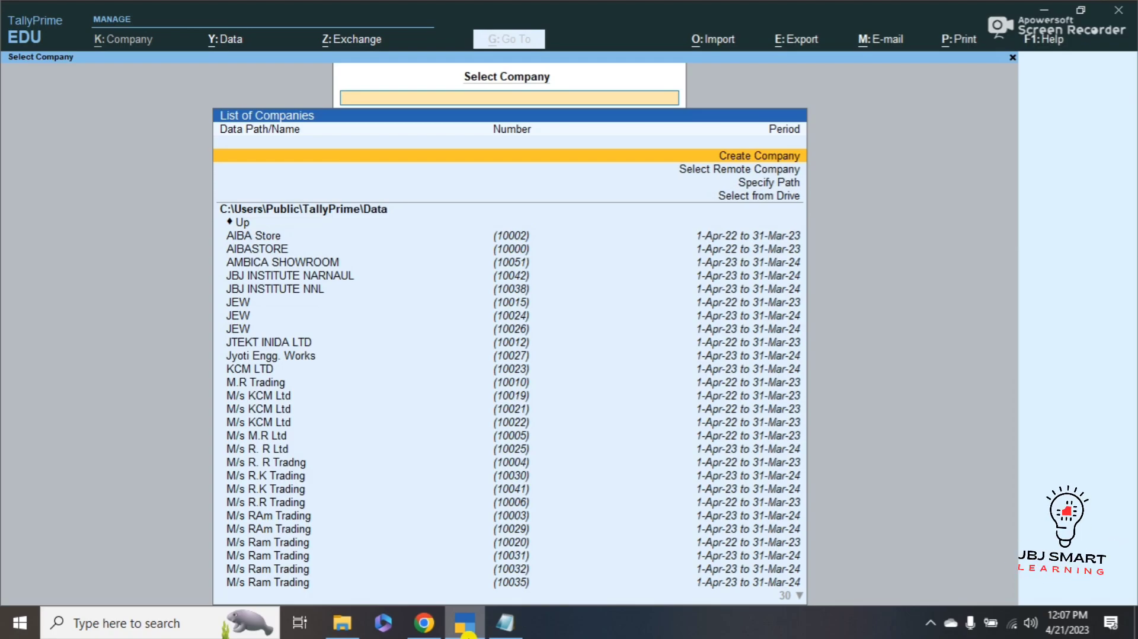
pyautogui.press('Return')
pyautogui.write('M/s R.R Tradi')
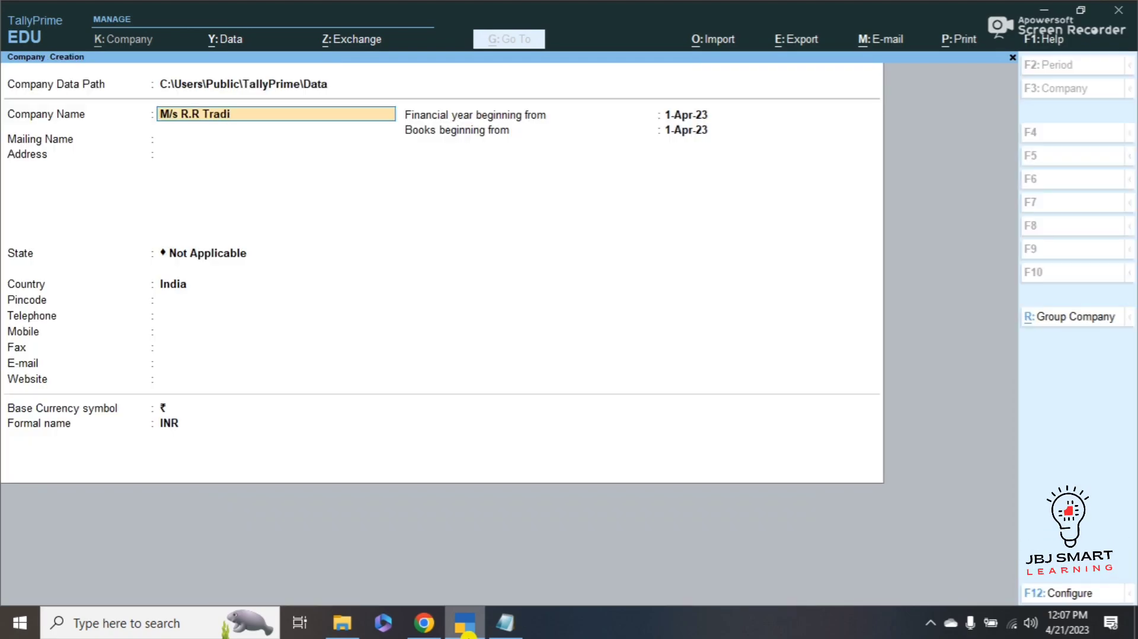
pyautogui.write('ng')
pyautogui.press('Return')
pyautogui.press('Return')
pyautogui.press('Return')
# Set the company's state to Haryana and its address to Gurugram, leaving the pincode blank.
pyautogui.write('Haryana')
pyautogui.press('Return')
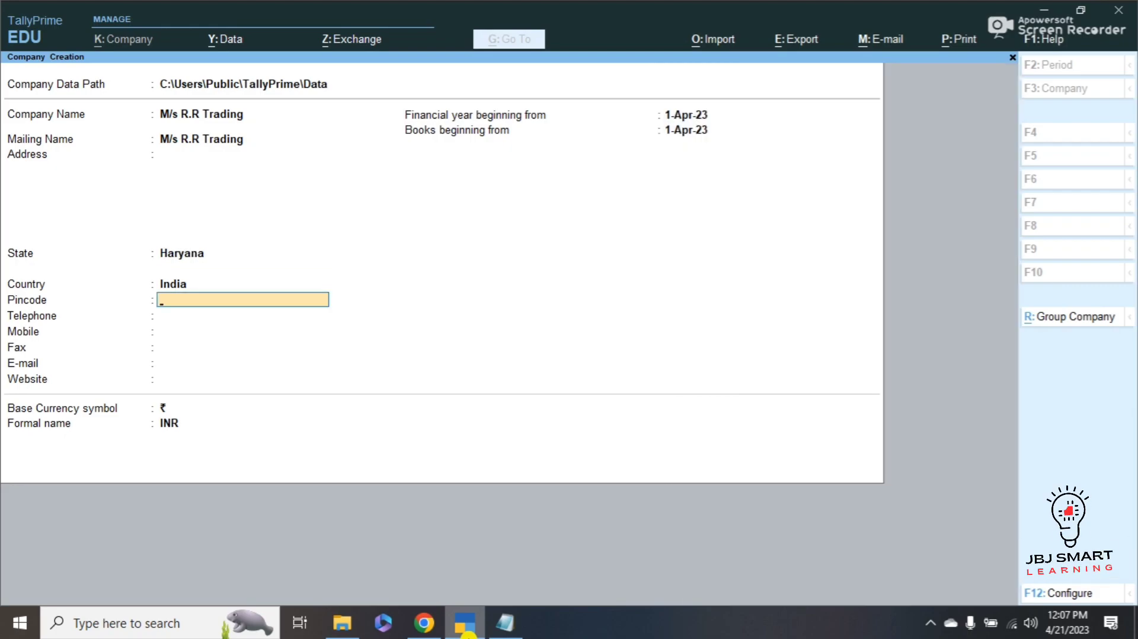
pyautogui.press('BackSpace')
pyautogui.press('BackSpace')
pyautogui.write('Gurugram')
pyautogui.press('Return')
pyautogui.press('Return')
pyautogui.press('Return')
pyautogui.press('Return')
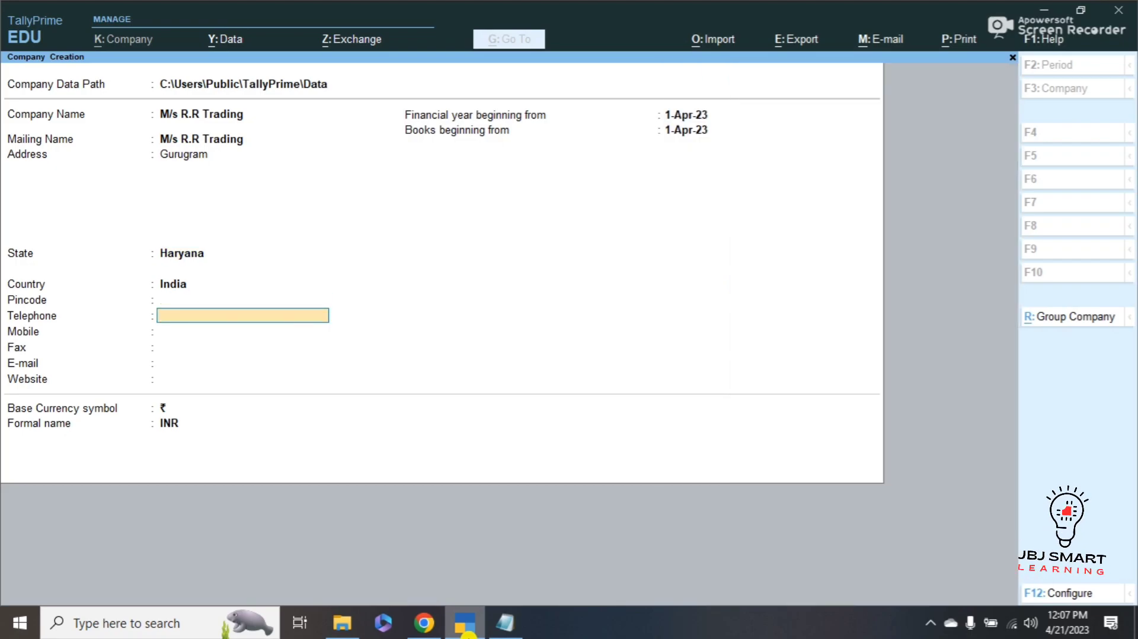
# Leave the remaining contact fields blank, keep the default currency settings and accept the company creation.
pyautogui.press('Return')
pyautogui.press('Return')
pyautogui.press('Return')
pyautogui.press('Return')
pyautogui.press('Return')
pyautogui.press('Return')
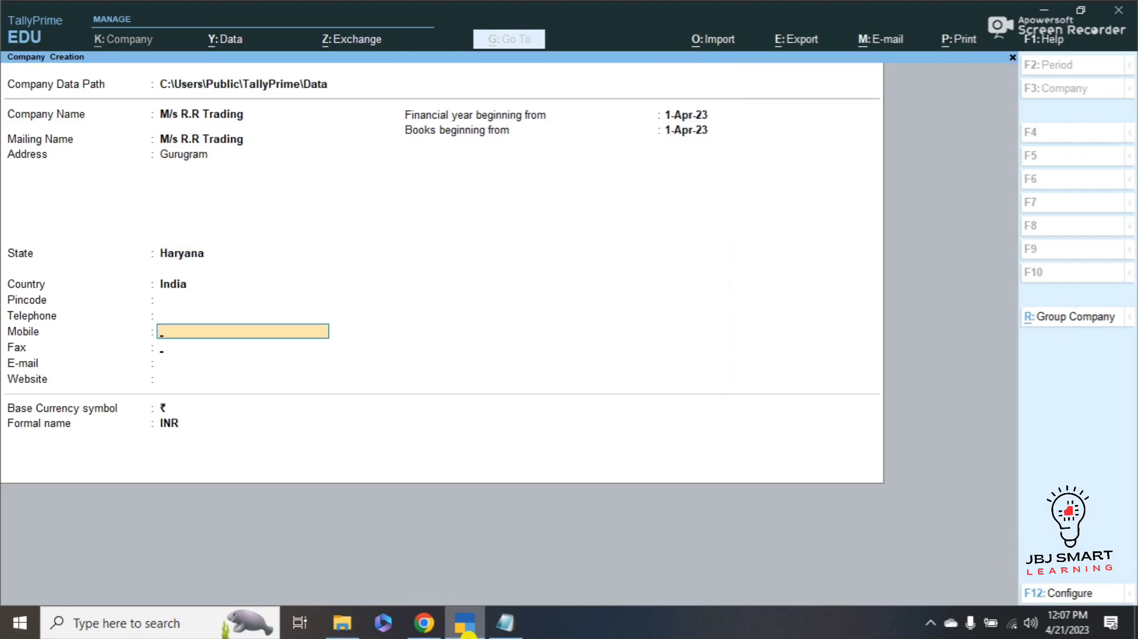
pyautogui.press('Return')
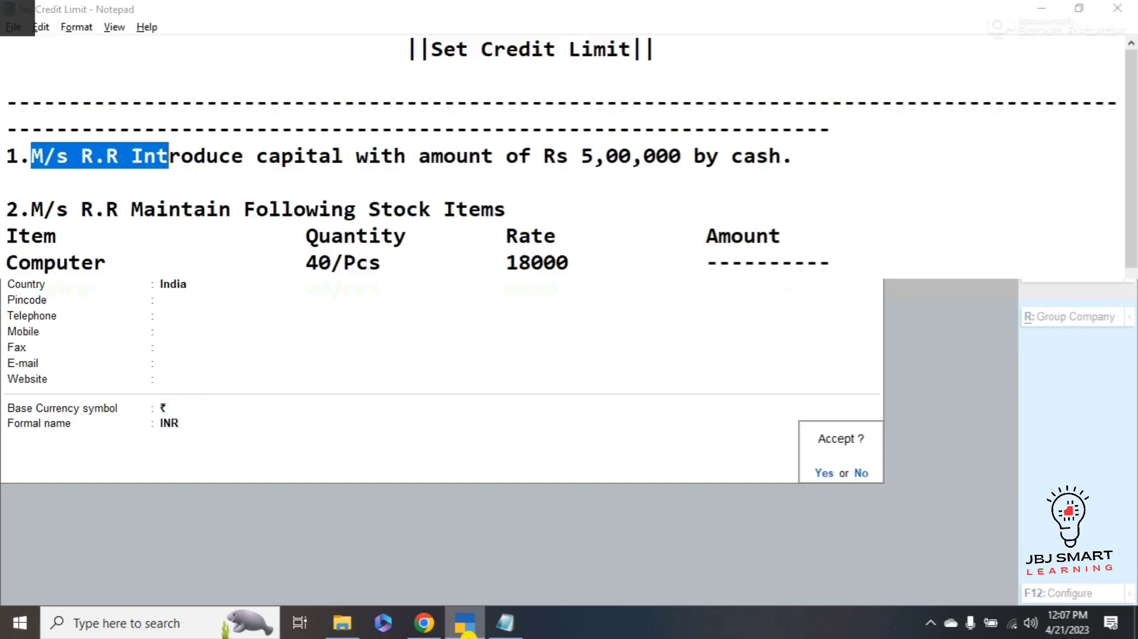
pyautogui.press('Return')
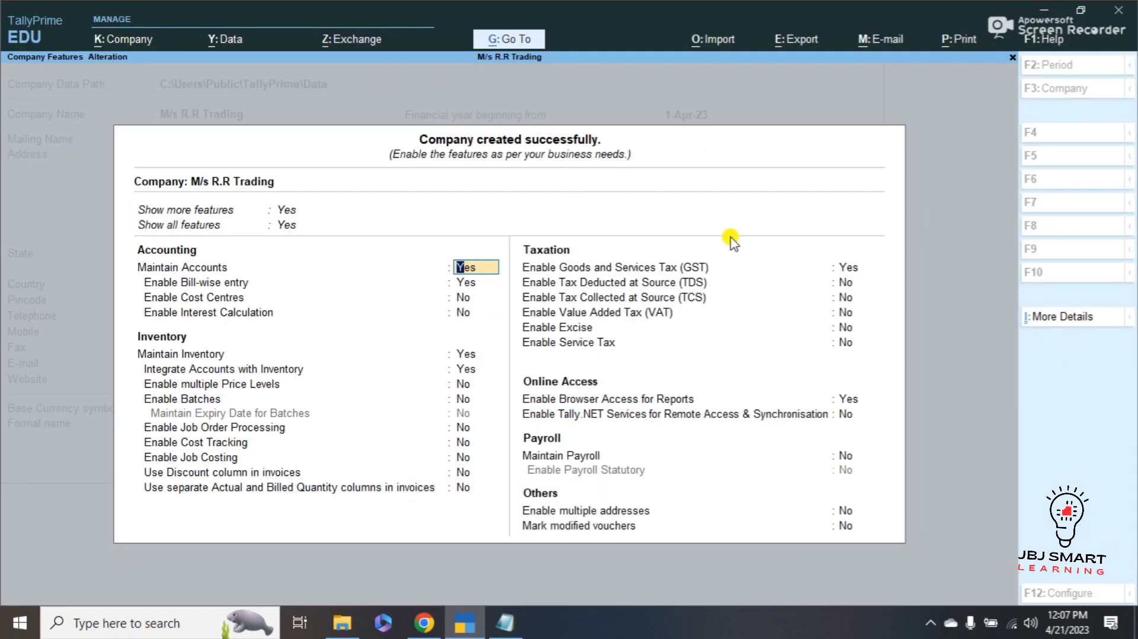
# Disable Goods and Services Tax (GST) in the company features, keep the other features as they are and save.
pyautogui.click(853, 267)
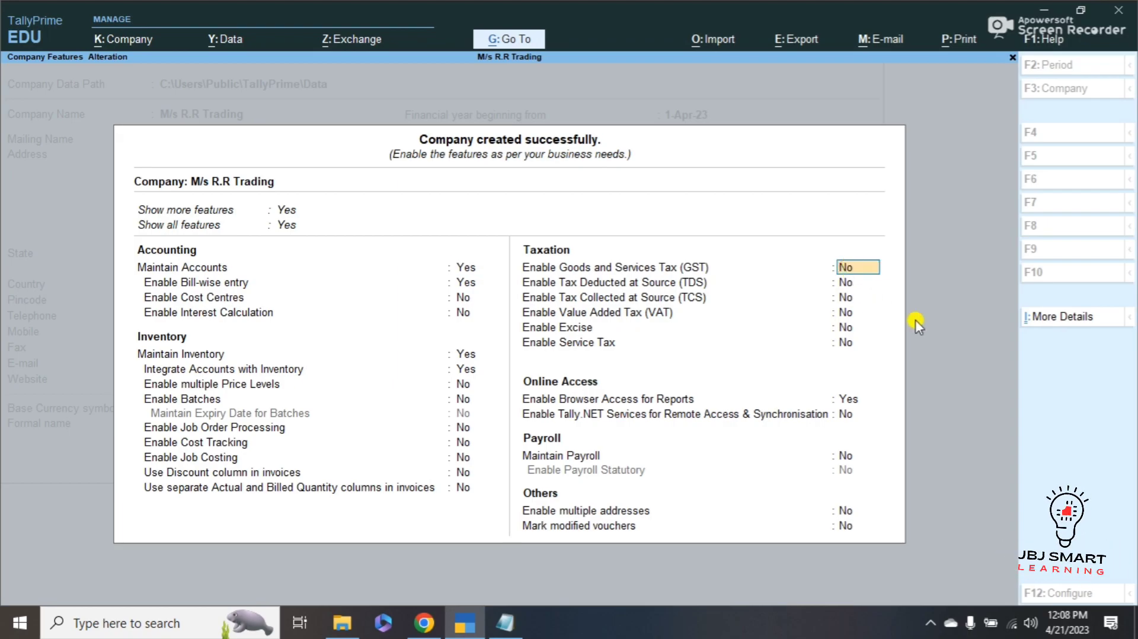
pyautogui.press('Return')
pyautogui.press('Return')
pyautogui.press('Return')
pyautogui.press('Return')
pyautogui.press('Return')
pyautogui.press('Return')
pyautogui.press('Return')
pyautogui.press('Return')
pyautogui.press('Return')
pyautogui.press('Return')
pyautogui.press('Return')
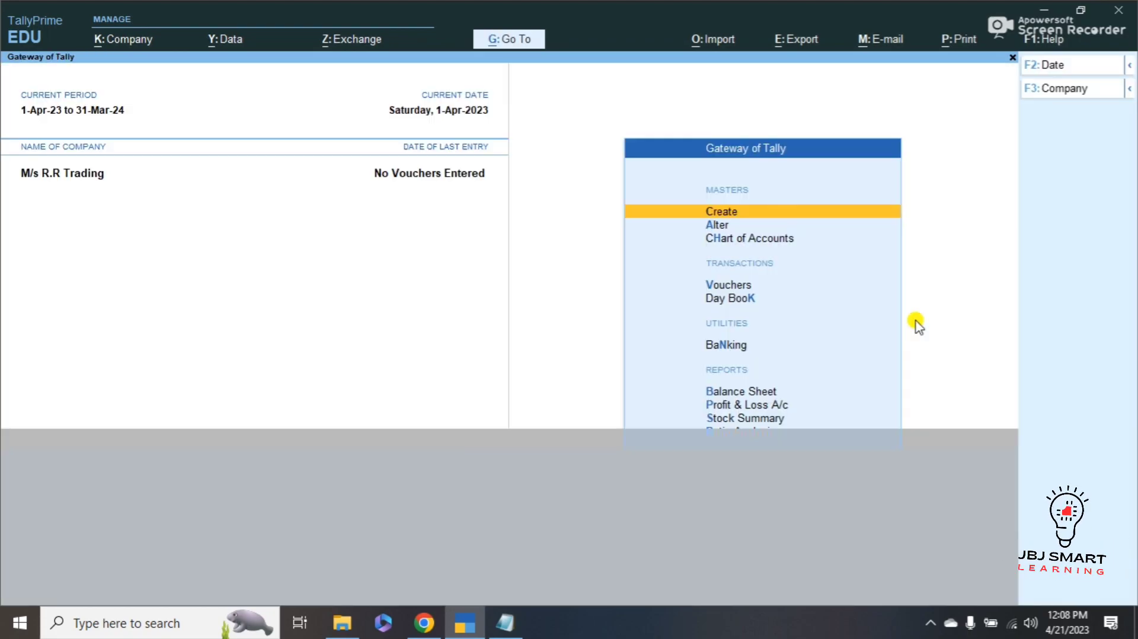
# Switch to the Notepad notes, align Step 1's credit amount with the debit amount below it and save the file.
pyautogui.hotkey('alt', 'Tab')
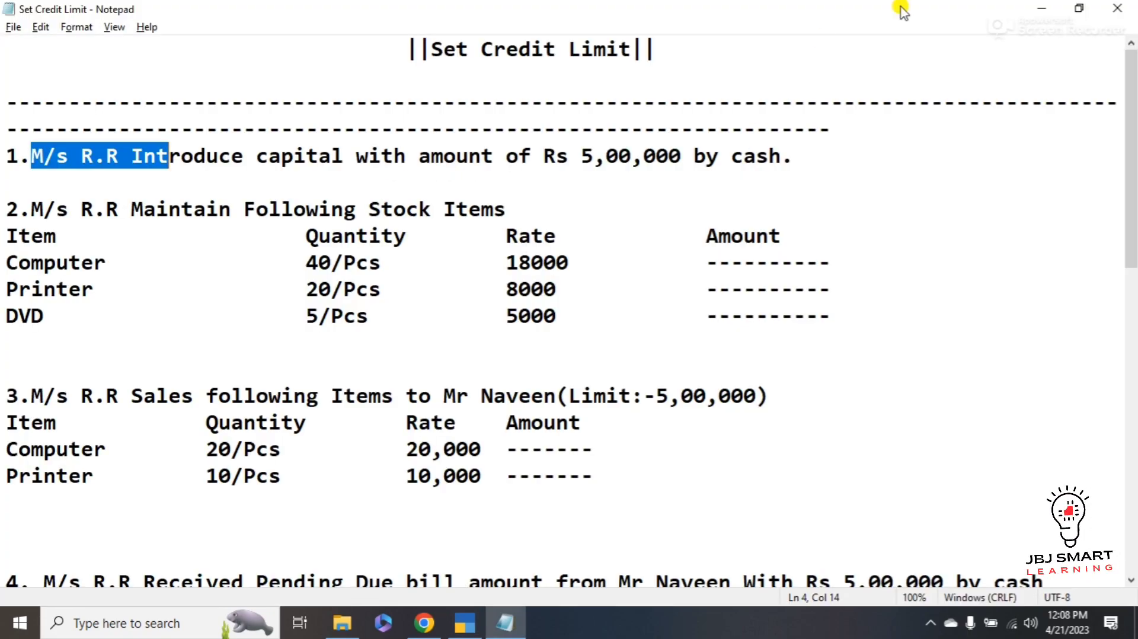
pyautogui.click(579, 157)
pyautogui.moveTo(579, 158); pyautogui.dragTo(682, 156)
pyautogui.moveTo(1133, 191); pyautogui.dragTo(1133, 279)
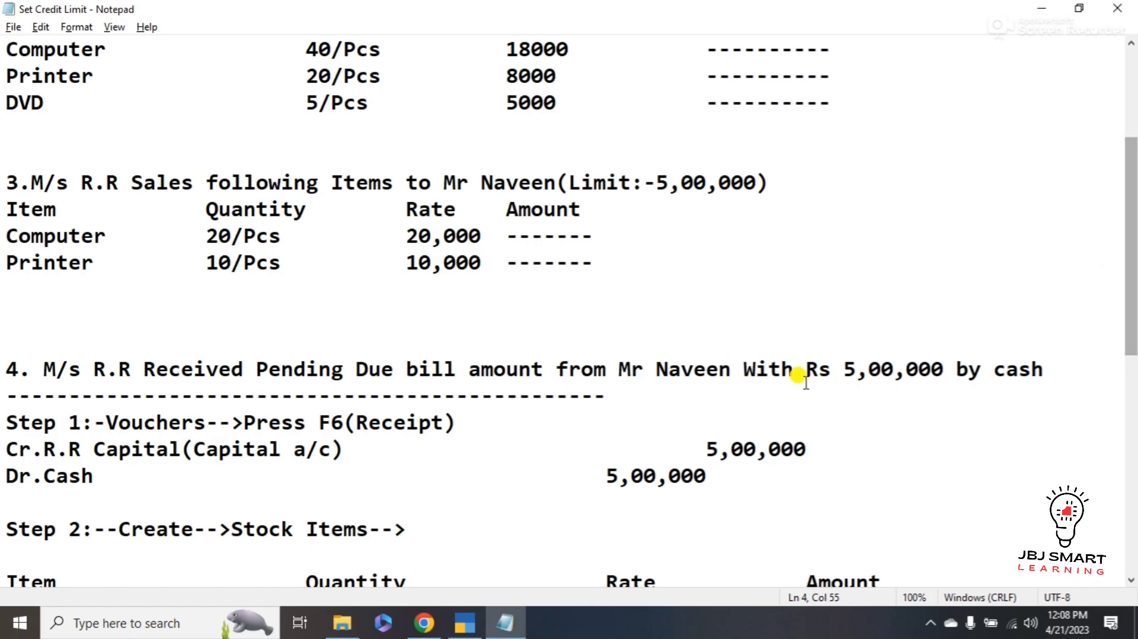
pyautogui.click(701, 449)
pyautogui.press('BackSpace')
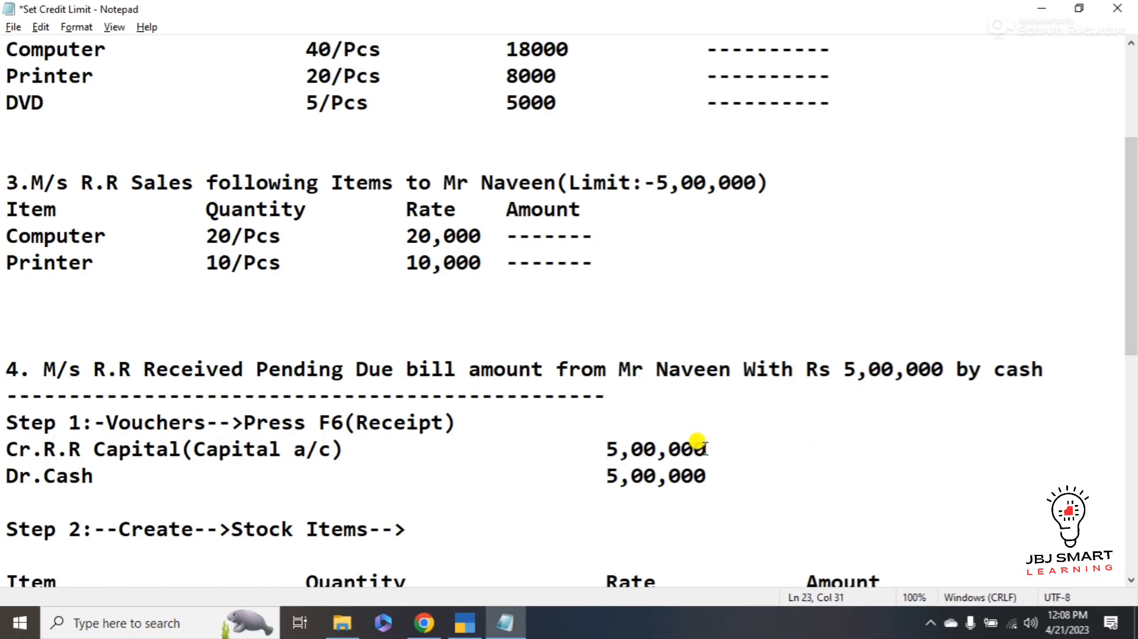
pyautogui.hotkey('ctrl', 's')
# Switch back to TallyPrime and open a new Receipt voucher.
pyautogui.hotkey('alt', 'Tab')
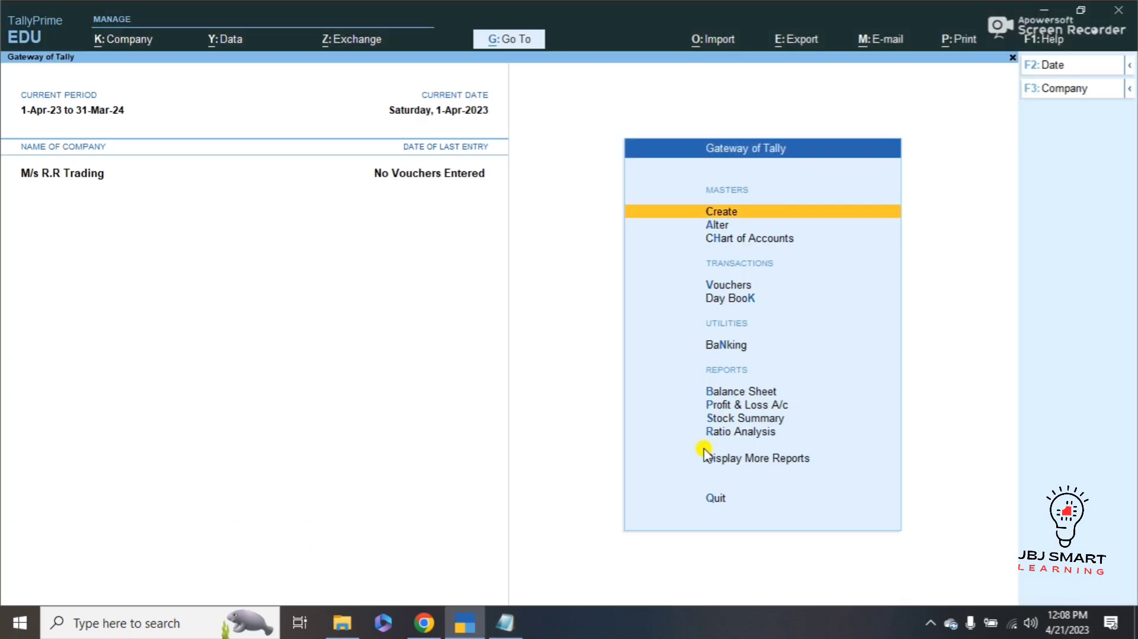
pyautogui.press('Down')
pyautogui.press('Down')
pyautogui.press('Down')
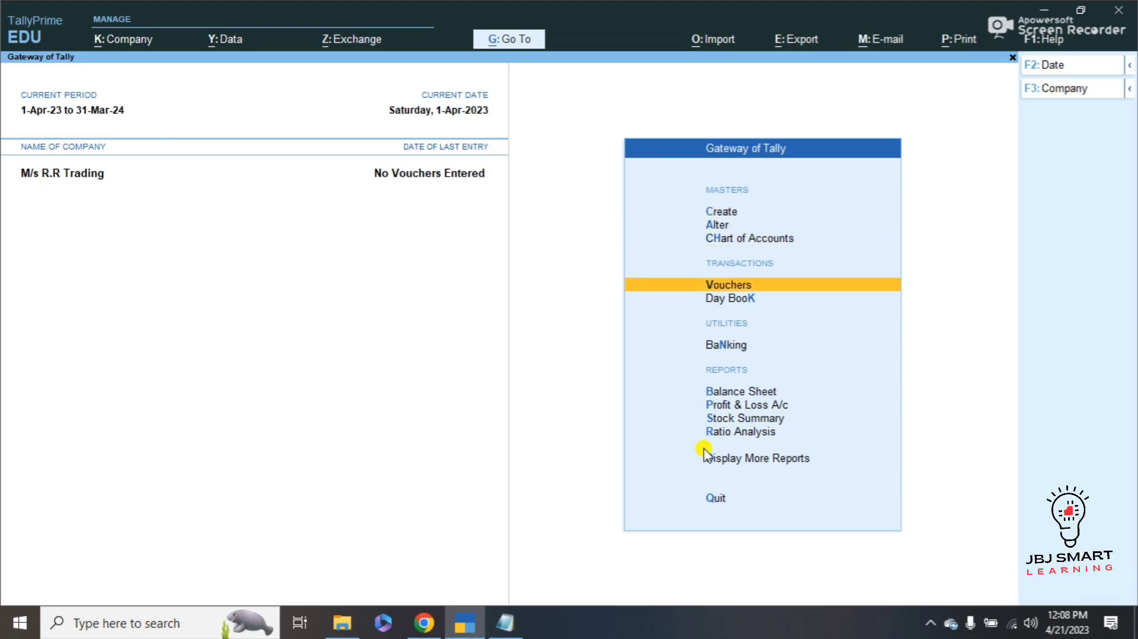
pyautogui.press('Return')
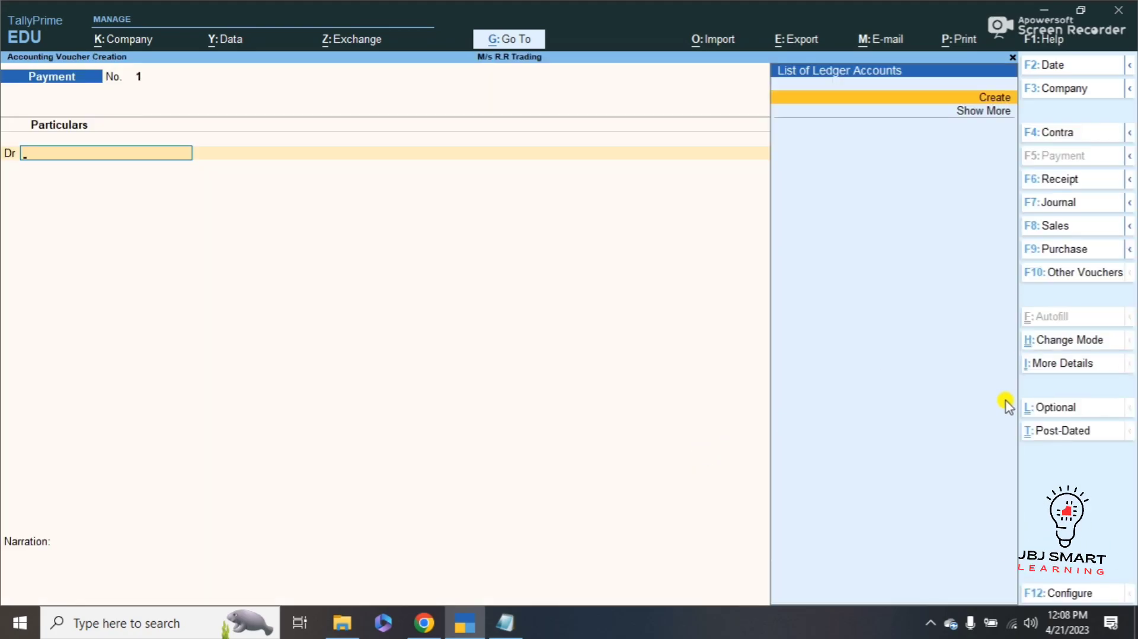
pyautogui.click(1076, 181)
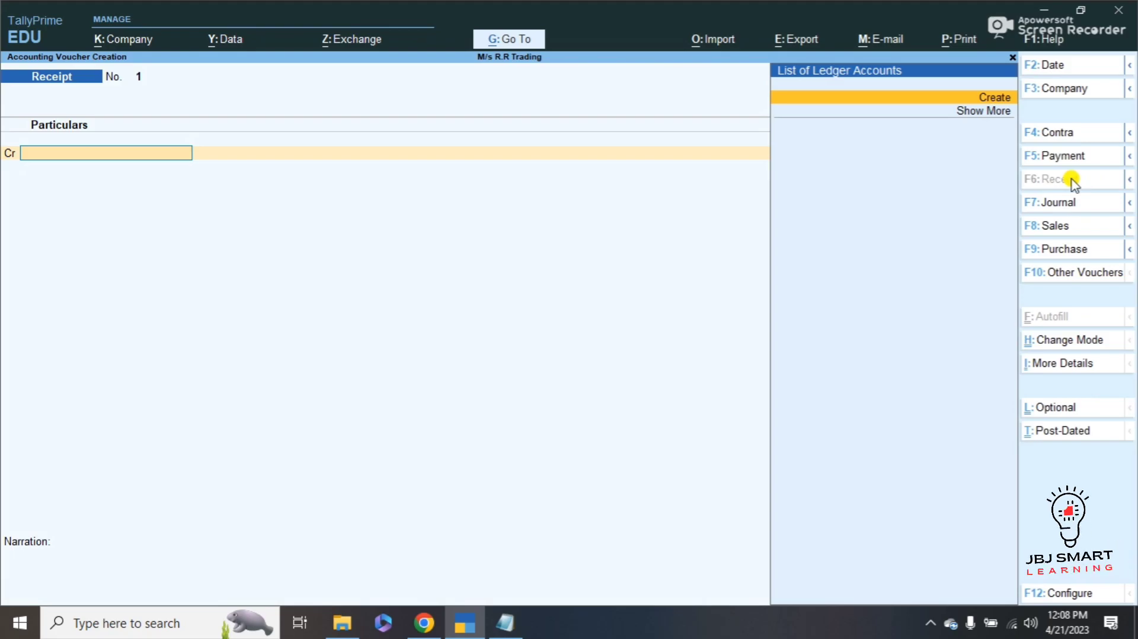
# Create a ledger named Capital A/c under Capital Account for the voucher's credit line, keeping the default mailing, bank and tax details.
pyautogui.press('Return')
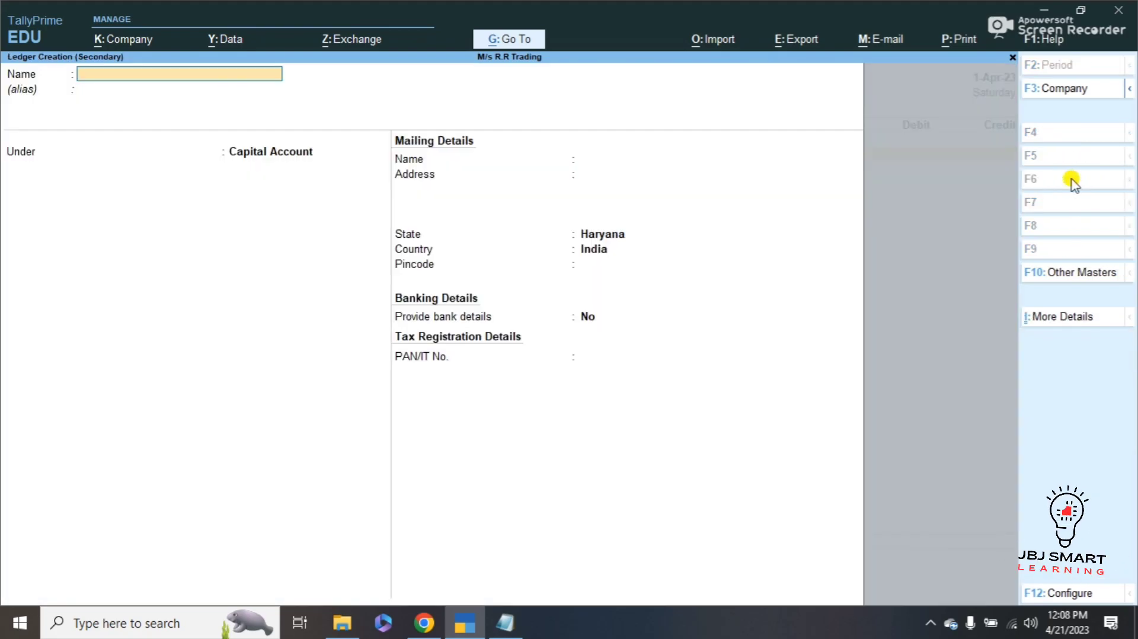
pyautogui.write('CApita')
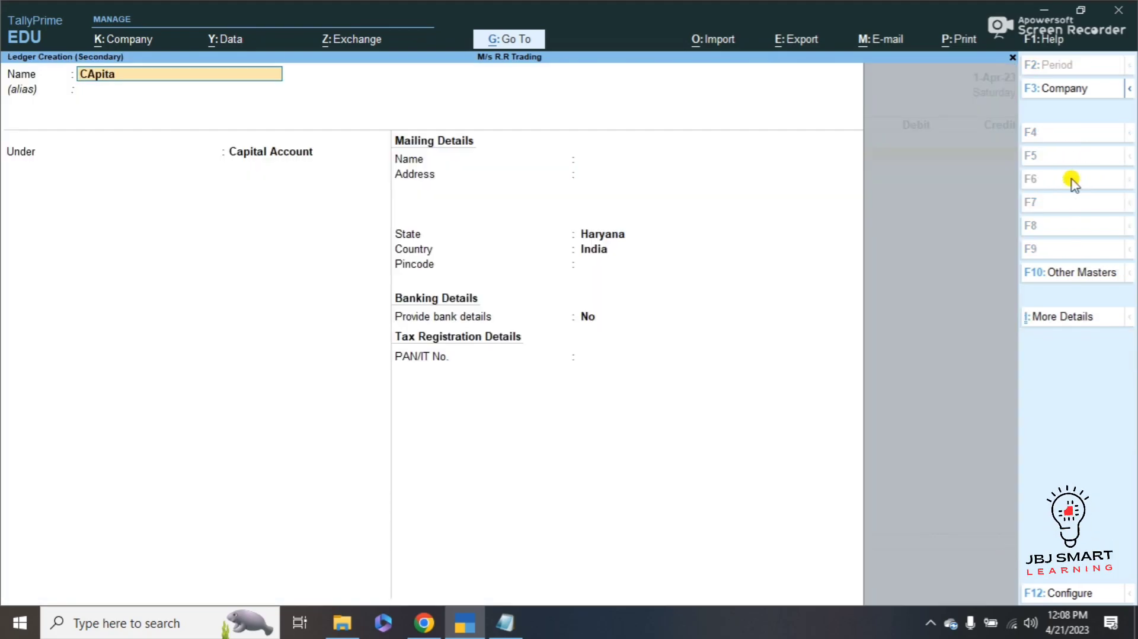
pyautogui.press('BackSpace')
pyautogui.press('BackSpace')
pyautogui.press('BackSpace')
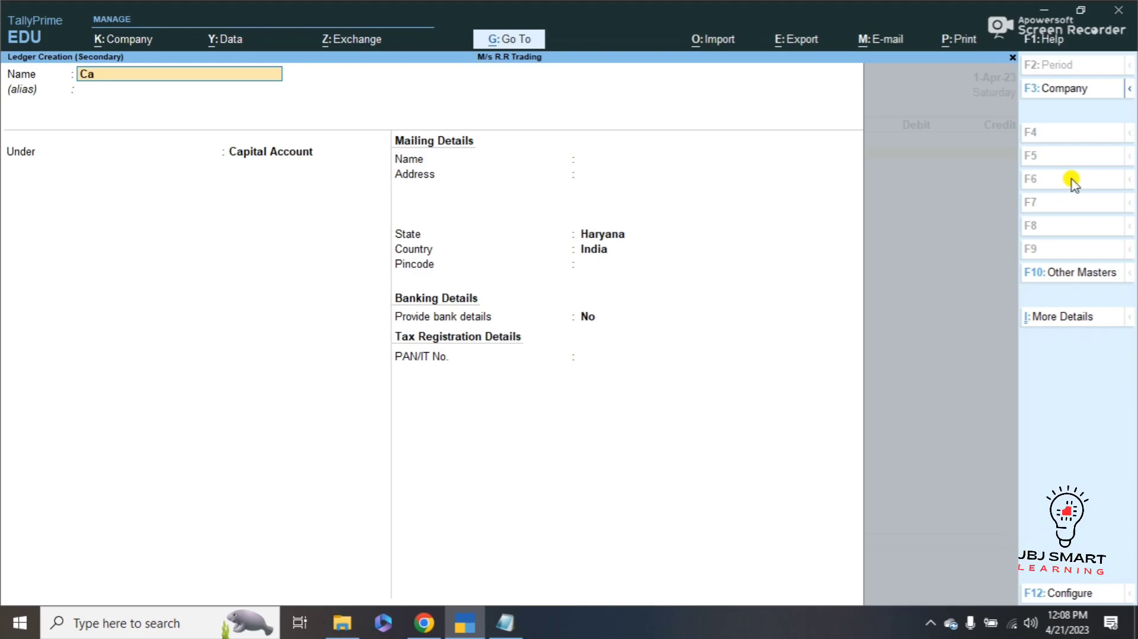
pyautogui.write('pital a/c')
pyautogui.press('Return')
pyautogui.press('Return')
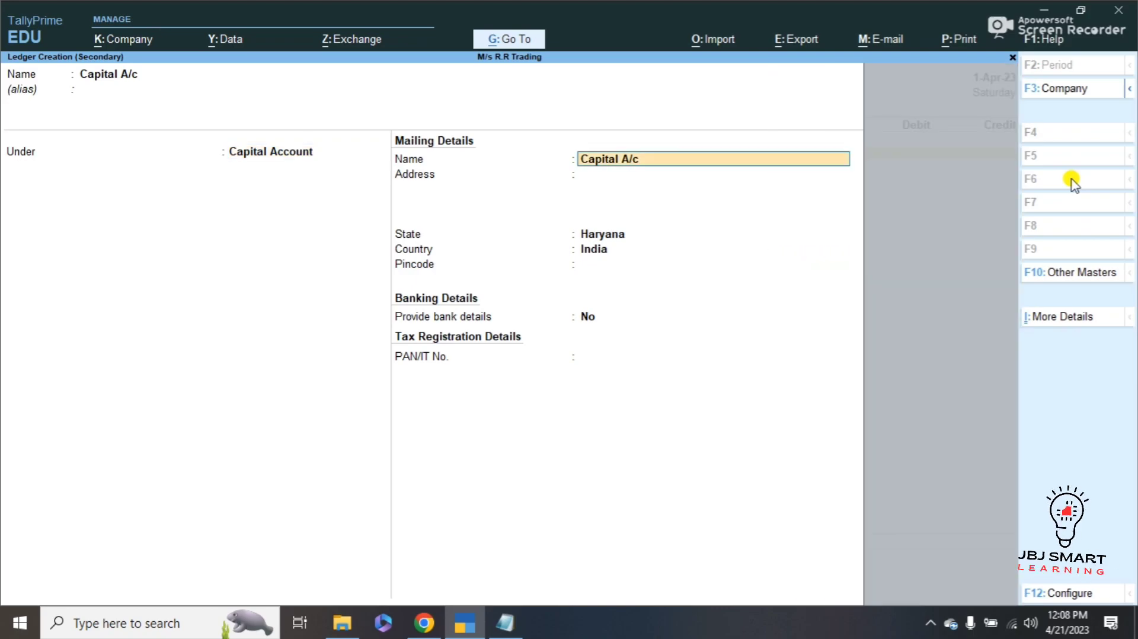
pyautogui.press('Return')
pyautogui.press('Return')
pyautogui.press('Return')
pyautogui.press('Return')
pyautogui.press('Return')
pyautogui.press('Return')
pyautogui.press('Return')
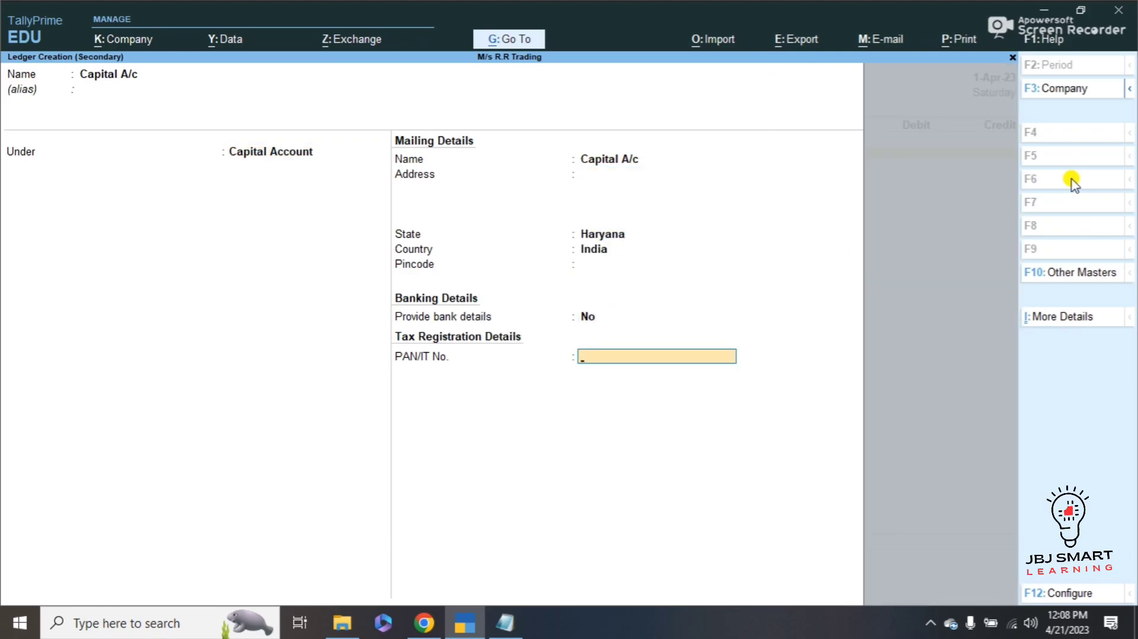
# Credit Capital A/c with 5,00,000 and debit Cash with the same amount in the receipt voucher.
pyautogui.write('500000')
pyautogui.press('Return')
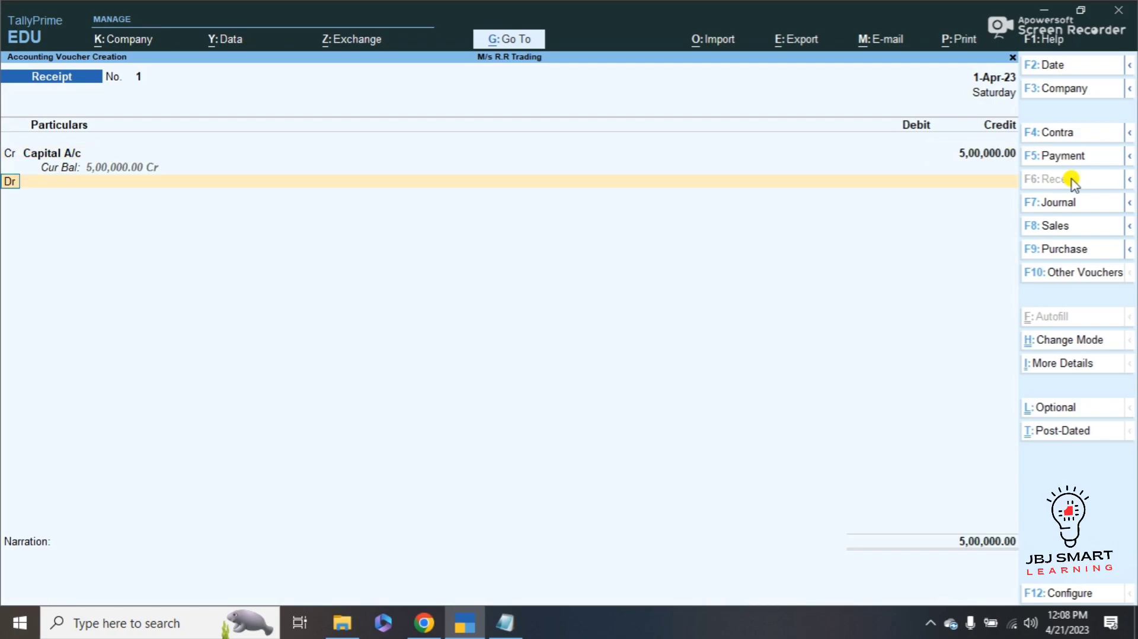
pyautogui.press('Return')
pyautogui.press('Down')
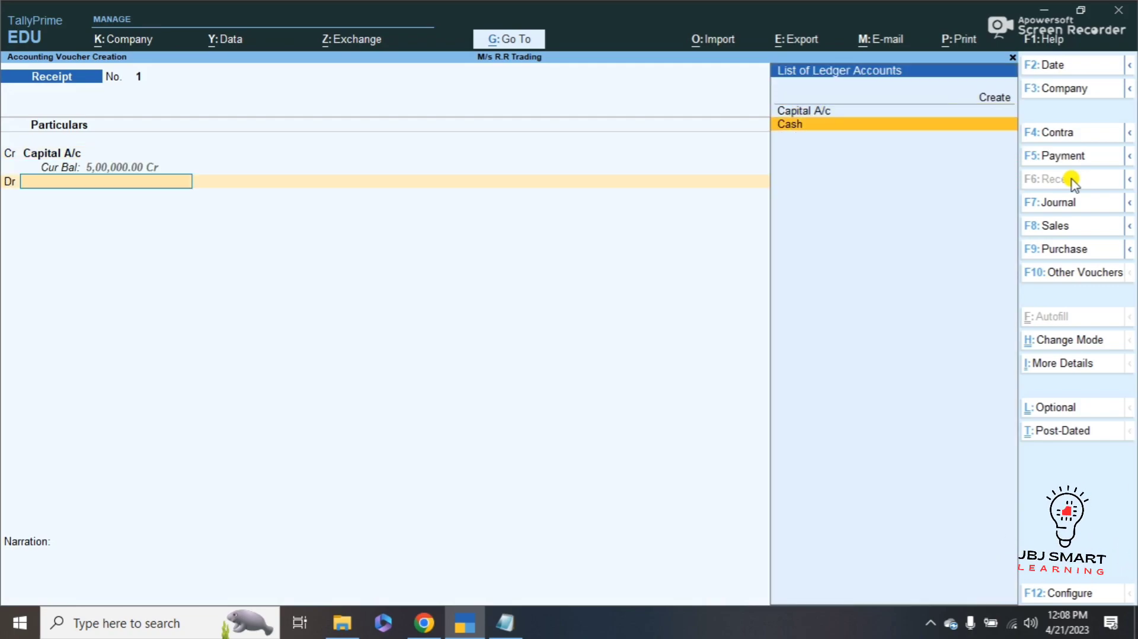
pyautogui.press('Return')
pyautogui.press('Return')
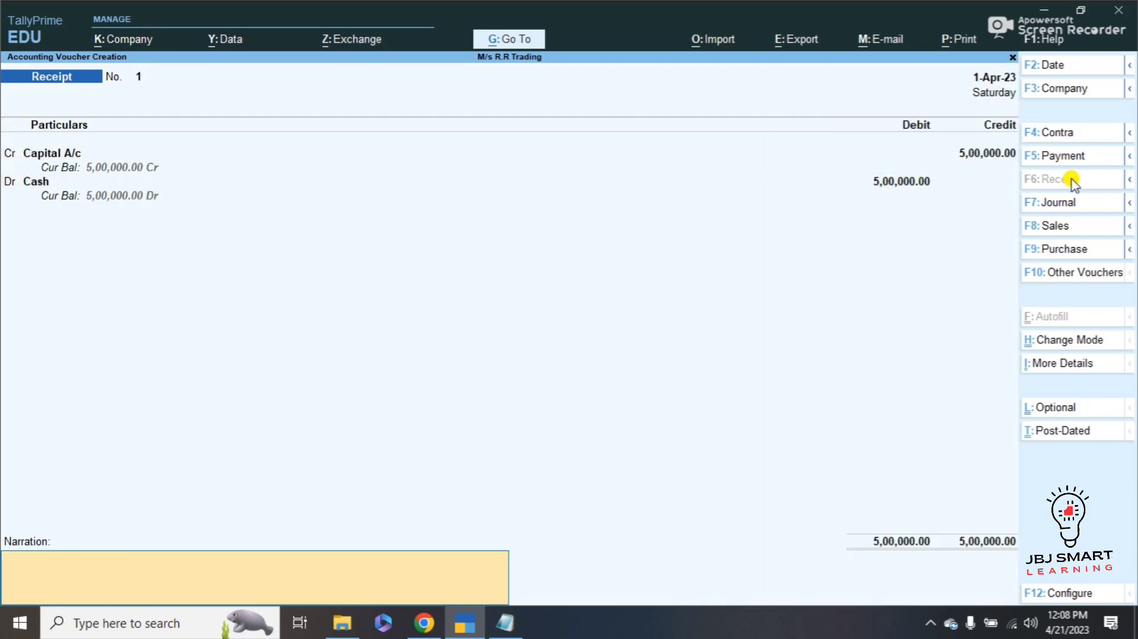
# Enter the narration "Introducing Capital Wtih Rs 5,00,000" and save the receipt voucher.
pyautogui.write('Introducng')
pyautogui.press('BackSpace')
pyautogui.press('BackSpace')
pyautogui.write('ing Capital Wtih Rs')
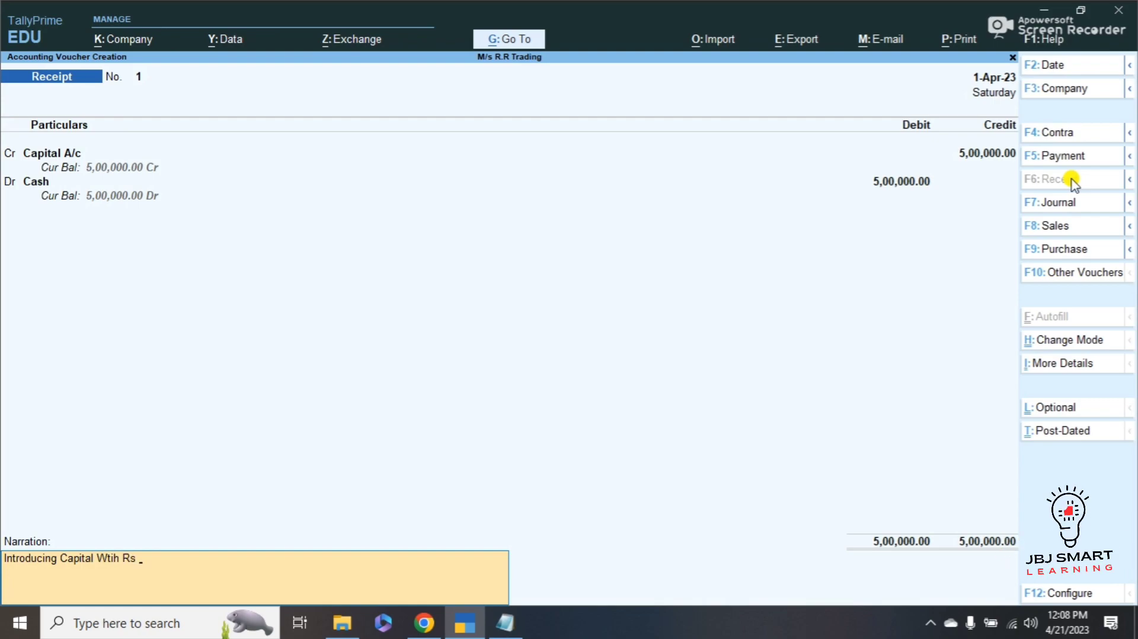
pyautogui.write(' 5,00m00')
pyautogui.press('BackSpace')
pyautogui.press('BackSpace')
pyautogui.press('BackSpace')
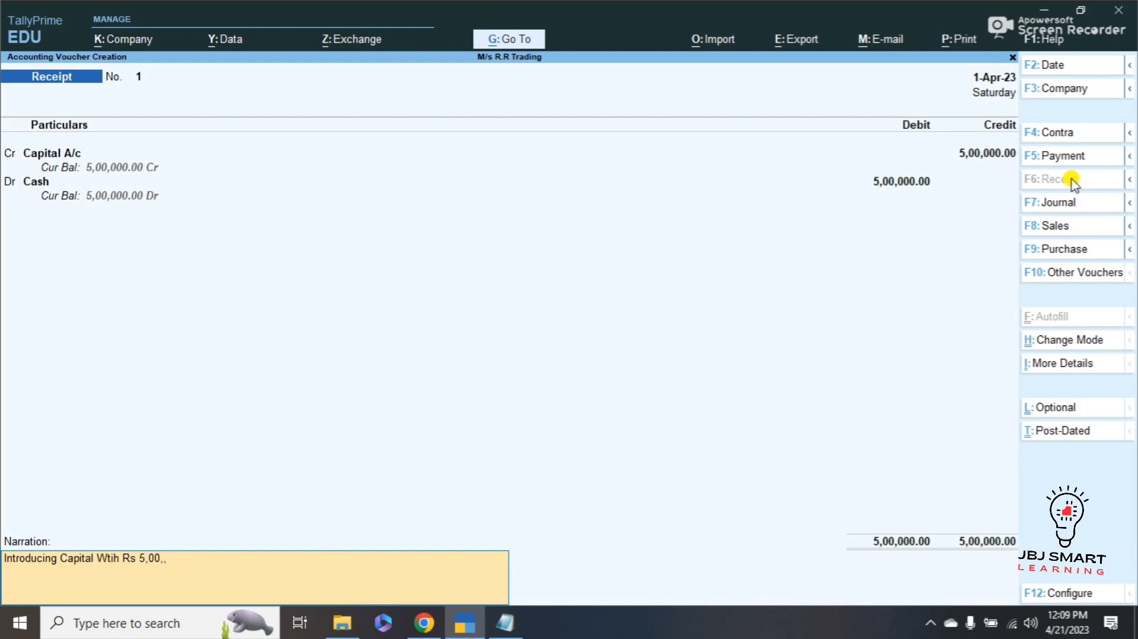
pyautogui.write(',000')
pyautogui.press('Return')
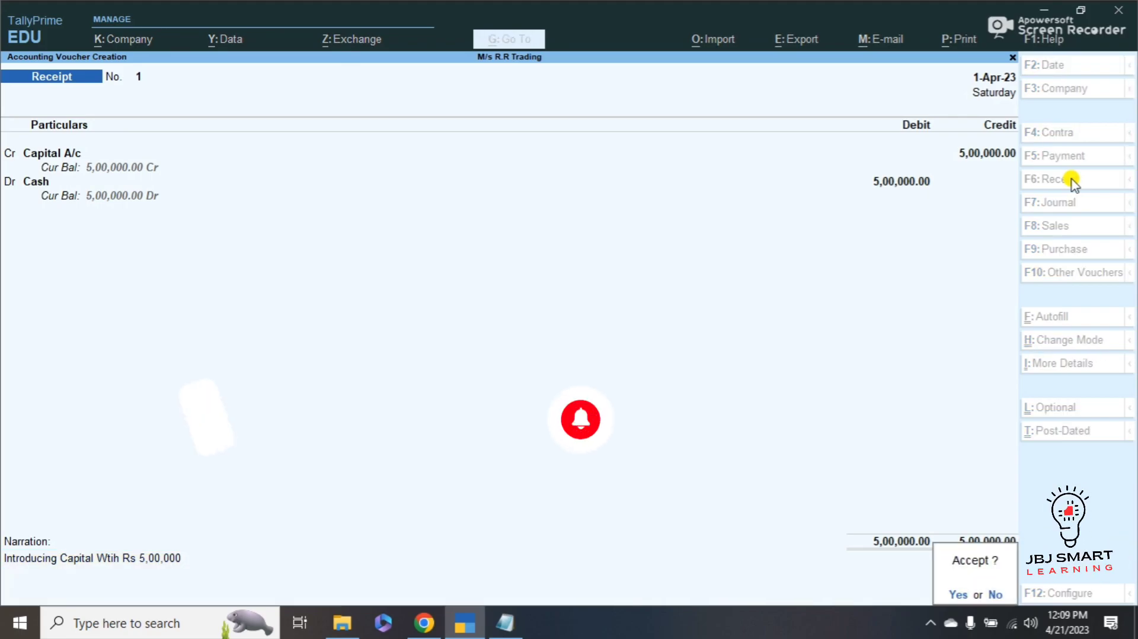
pyautogui.press('Return')
# Check the Balance Sheet in its detailed view and return to the Gateway of Tally.
pyautogui.press('Escape')
pyautogui.press('Down')
pyautogui.press('Down')
pyautogui.press('Down')
pyautogui.press('Return')
pyautogui.hotkey('alt', 'F5')
pyautogui.press('Right')
pyautogui.press('Down')
pyautogui.press('Down')
pyautogui.press('Escape')
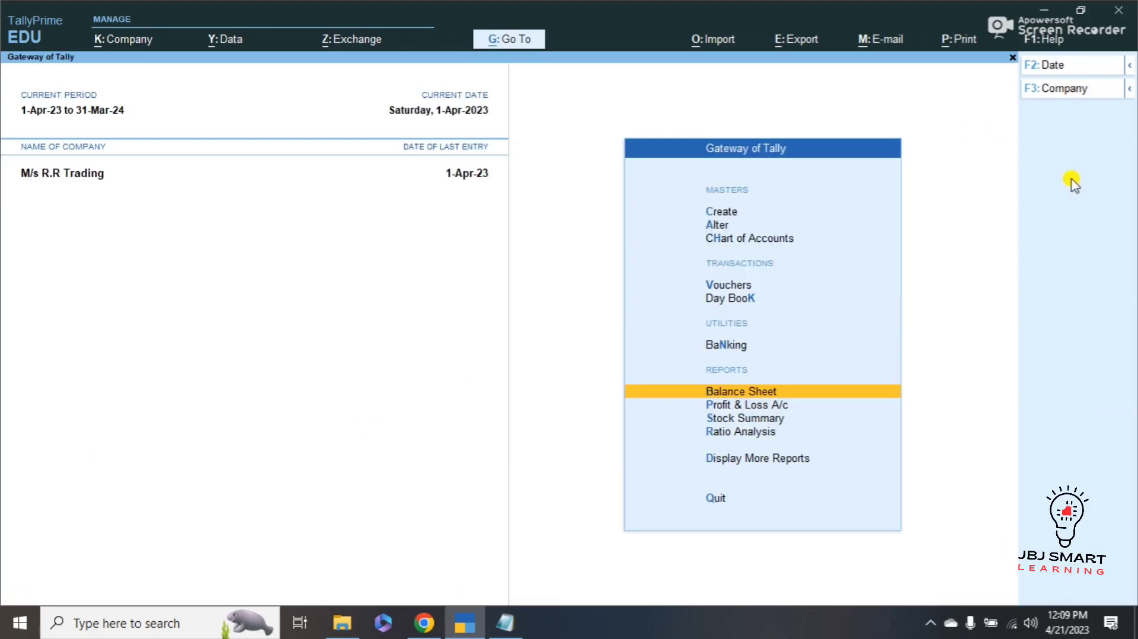
# Switch to the Notepad notes and read the Step 2 stock item list and the start of Step 3.
pyautogui.hotkey('alt', 'Tab')
pyautogui.press('Up')
pyautogui.press('Up')
pyautogui.press('Up')
pyautogui.press('Down')
pyautogui.press('Down')
pyautogui.press('Down')
pyautogui.press('Down')
pyautogui.press('Down')
pyautogui.press('Down')
pyautogui.press('Down')
pyautogui.press('Down')
pyautogui.press('Down')
pyautogui.press('Down')
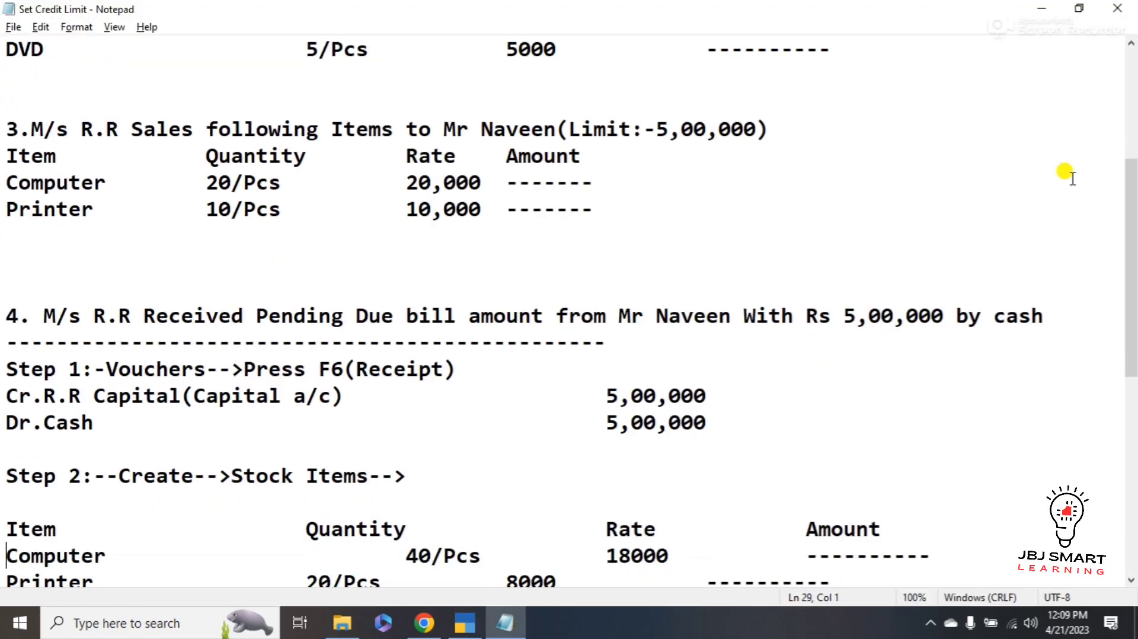
pyautogui.press('Down')
pyautogui.press('Down')
pyautogui.press('Down')
pyautogui.press('Down')
pyautogui.press('Down')
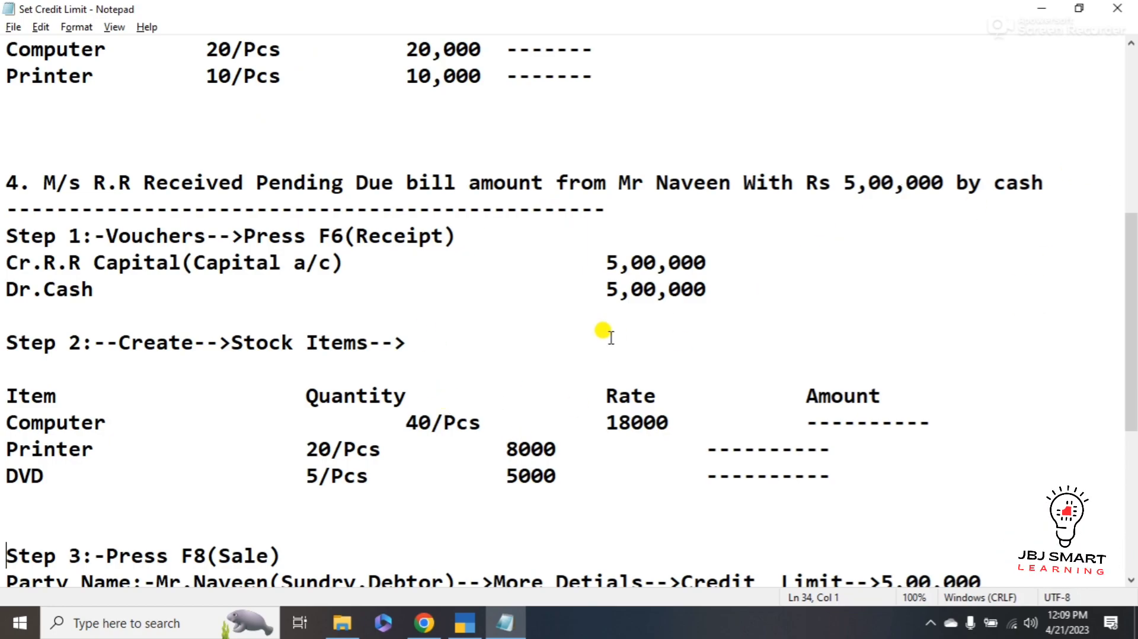
# Align the Computer row and the Rate and Amount headings with the other columns in the Step 2 stock table.
pyautogui.click(408, 423)
pyautogui.press('BackSpace')
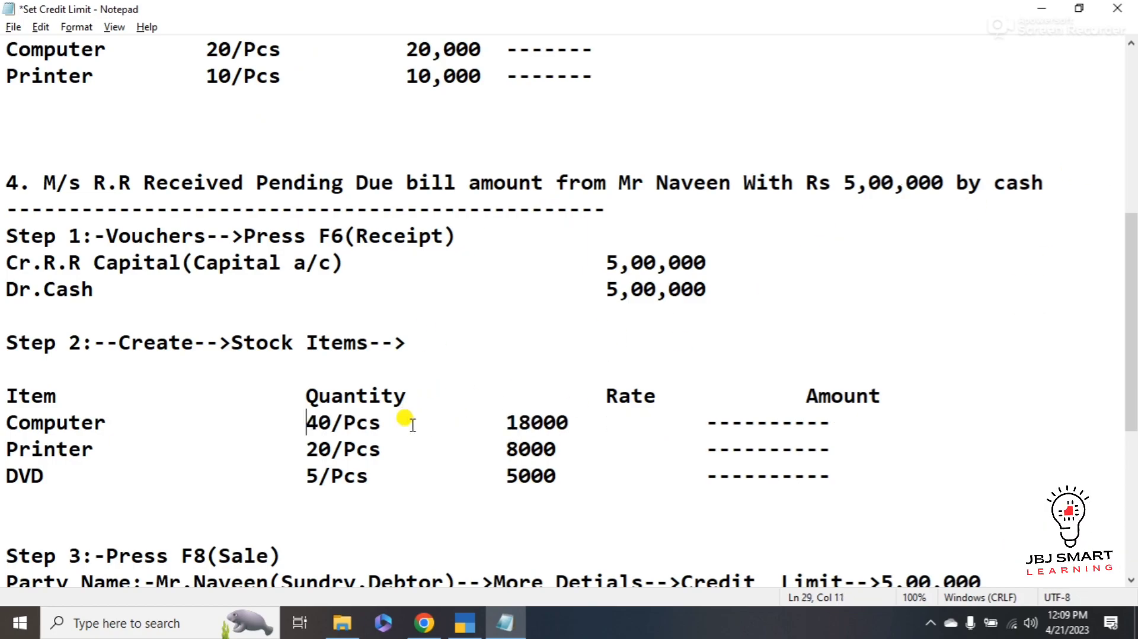
pyautogui.click(588, 406)
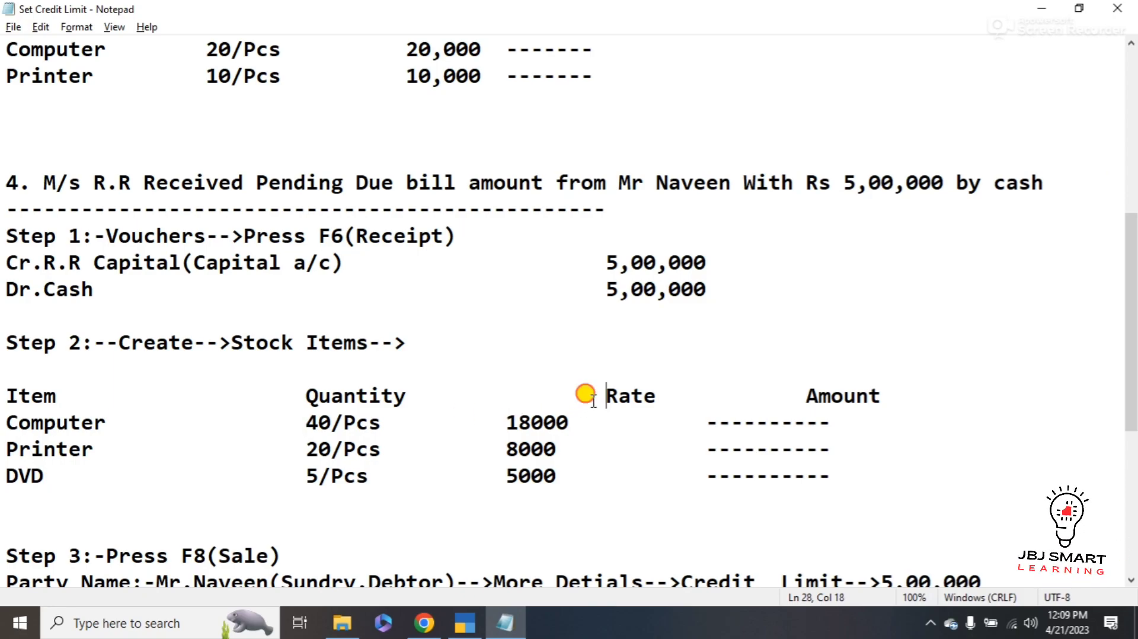
pyautogui.press('BackSpace')
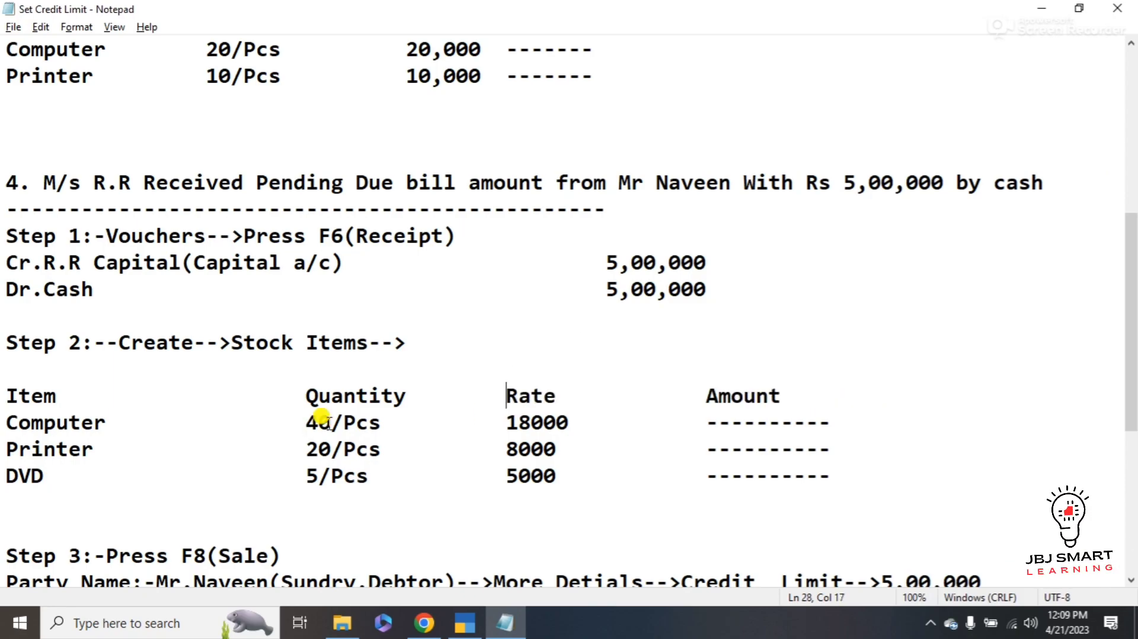
# Switch to TallyPrime and open the creation form for a new stock item.
pyautogui.hotkey('alt', 'Tab')
pyautogui.press('Up')
pyautogui.press('Up')
pyautogui.press('Up')
pyautogui.press('Up')
pyautogui.press('Up')
pyautogui.press('Up')
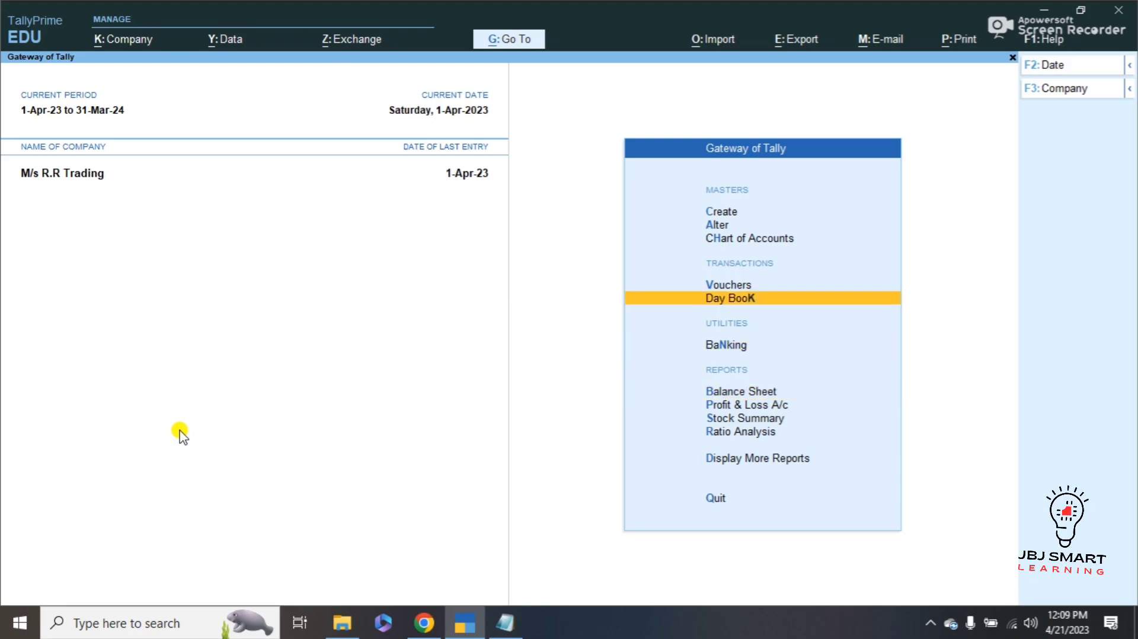
pyautogui.press('Return')
pyautogui.press('Down')
pyautogui.press('Down')
pyautogui.press('Down')
pyautogui.press('Down')
pyautogui.press('Down')
pyautogui.press('Down')
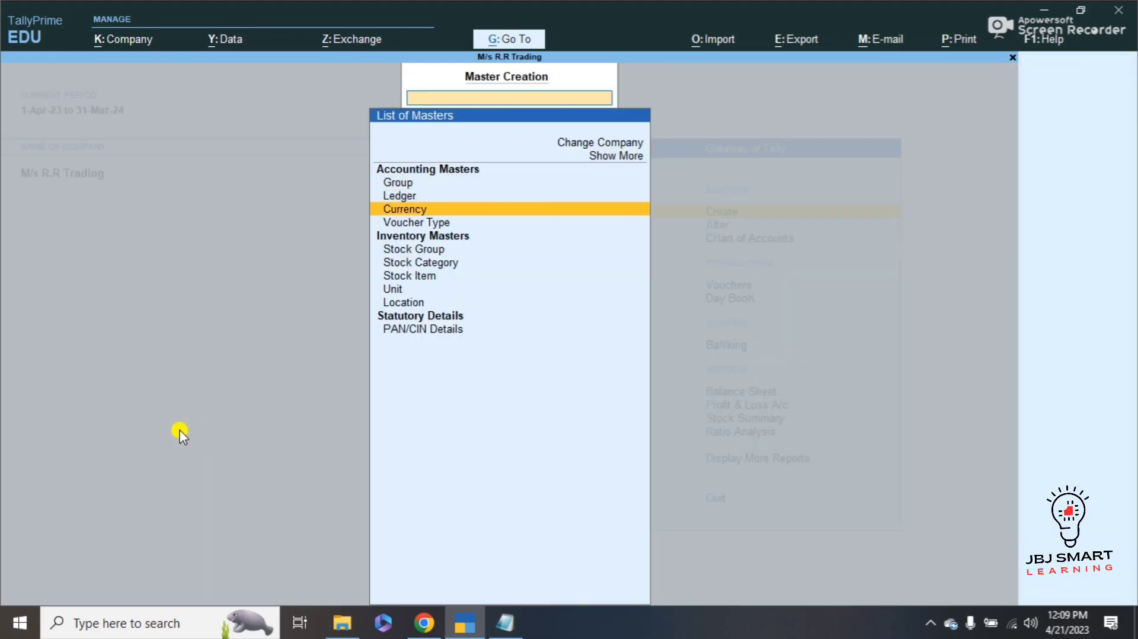
pyautogui.press('Return')
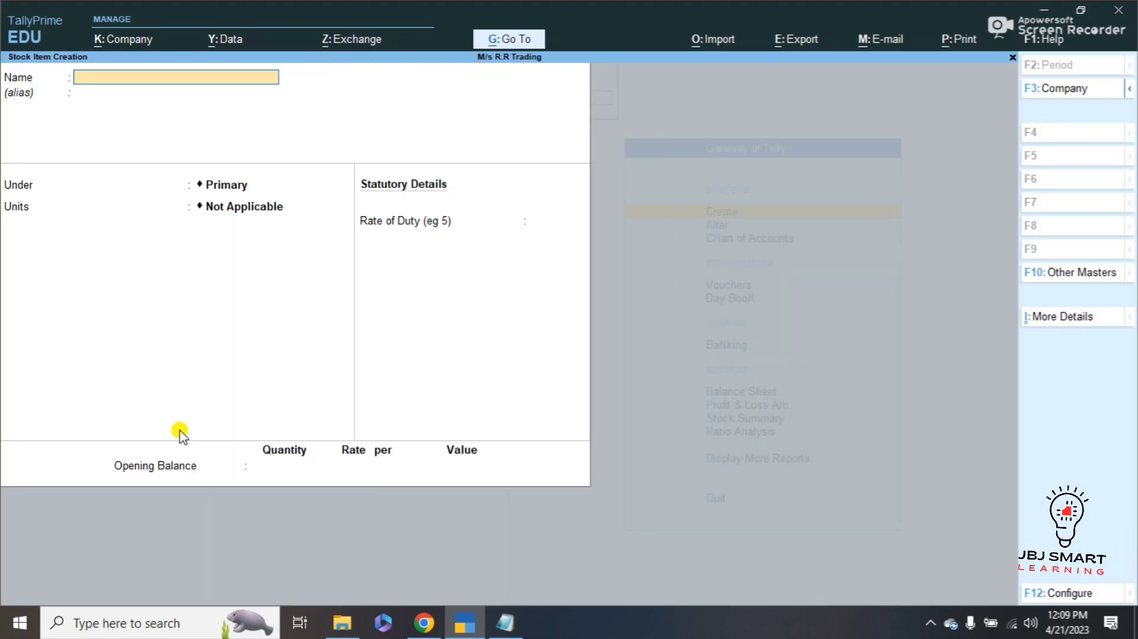
# Name the new stock item Computer under Primary and give it the unit Pcs.
pyautogui.hotkey('alt', 'Tab')
pyautogui.hotkey('alt', 'Tab')
pyautogui.write('Computer')
pyautogui.press('Return')
pyautogui.press('Return')
pyautogui.press('Return')
pyautogui.press('Up')
pyautogui.press('Return')
pyautogui.write('P')
pyautogui.press('Return')
pyautogui.press('Return')
pyautogui.press('Return')
pyautogui.press('Return')
pyautogui.press('Return')
pyautogui.press('Return')
pyautogui.press('Return')
pyautogui.press('Return')
pyautogui.press('Escape')
# Enter an opening balance of 40 Pcs at a rate of 18,000 for Computer and save the item.
pyautogui.hotkey('alt', 'Tab')
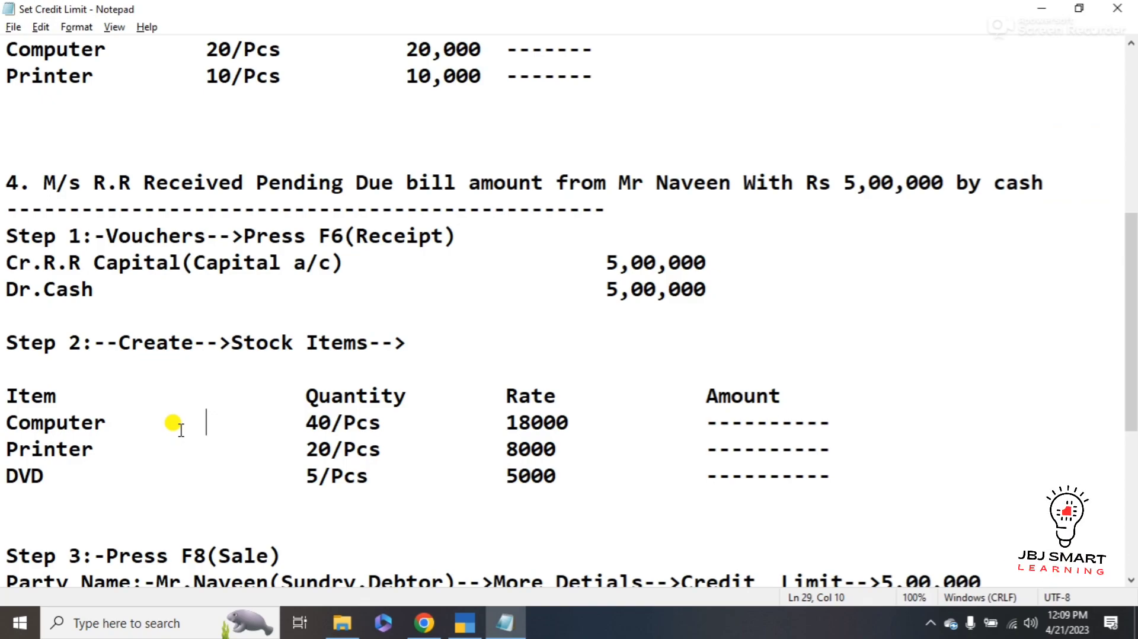
pyautogui.hotkey('alt', 'Tab')
pyautogui.write('40')
pyautogui.hotkey('alt', 'Tab')
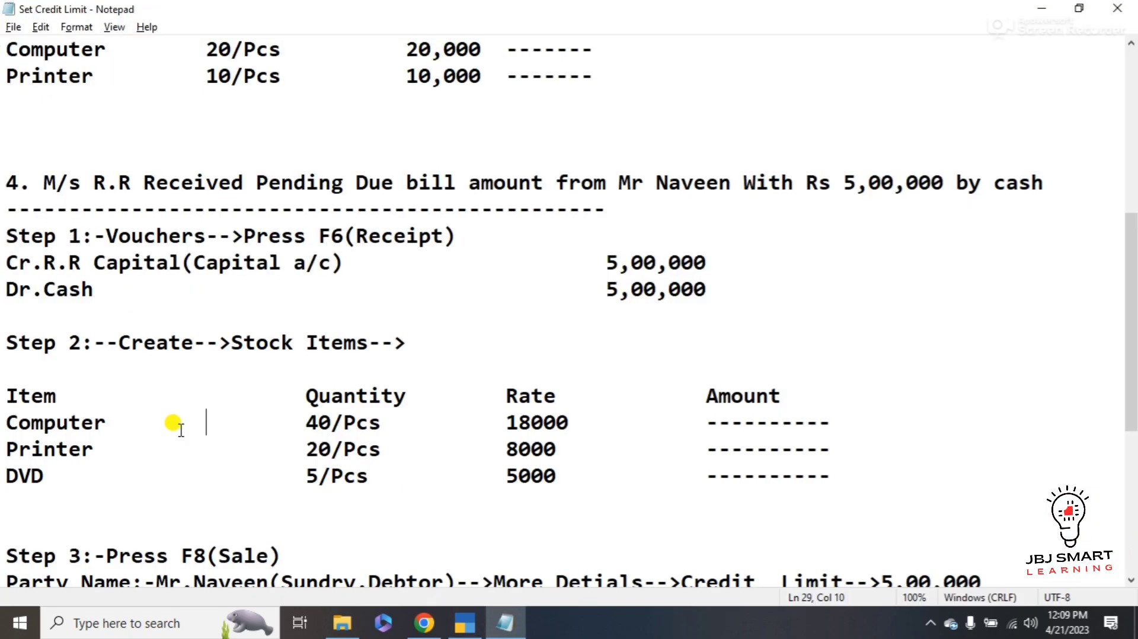
pyautogui.hotkey('alt', 'Tab')
pyautogui.press('Return')
pyautogui.write('1')
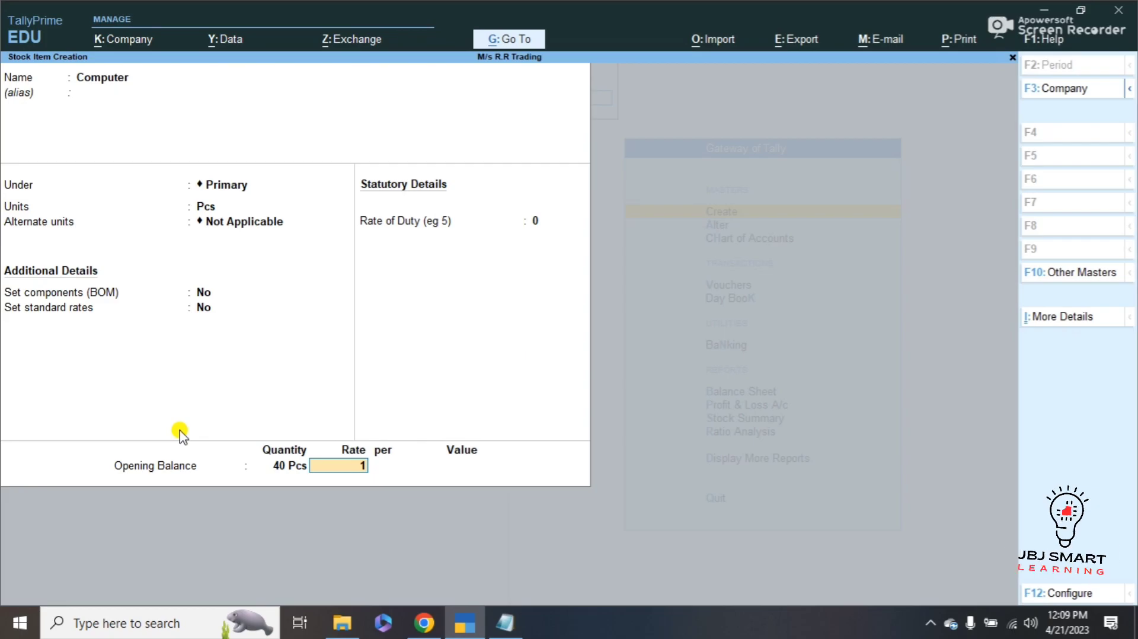
pyautogui.write('8,000')
pyautogui.press('Return')
pyautogui.press('Return')
pyautogui.press('Return')
pyautogui.press('Return')
# Name the next stock item Printer under Primary with the unit Pcs, leaving components and standard rates at No.
pyautogui.hotkey('alt', 'Tab')
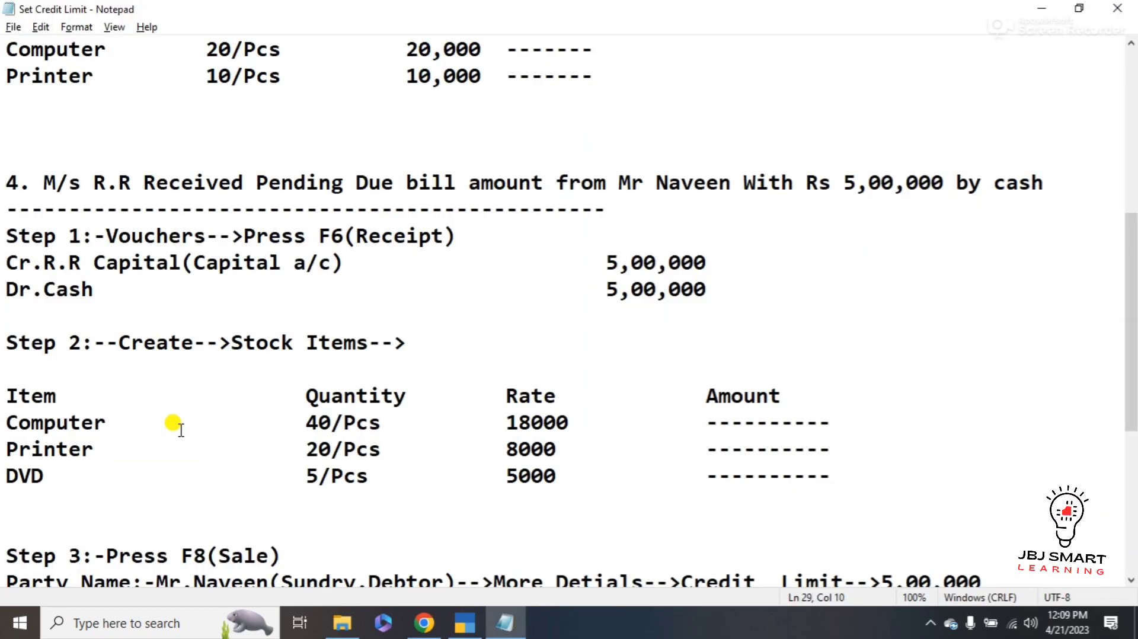
pyautogui.hotkey('alt', 'Tab')
pyautogui.write('Printer')
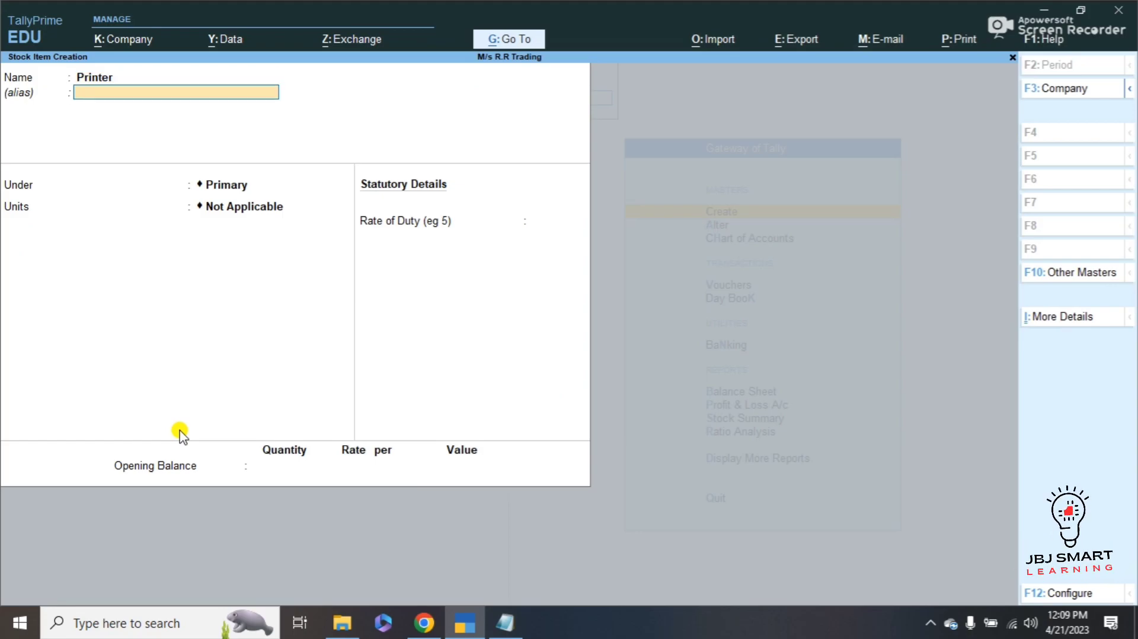
pyautogui.press('Return')
pyautogui.press('Return')
pyautogui.press('Return')
pyautogui.press('Down')
pyautogui.press('Return')
pyautogui.press('Return')
pyautogui.press('Return')
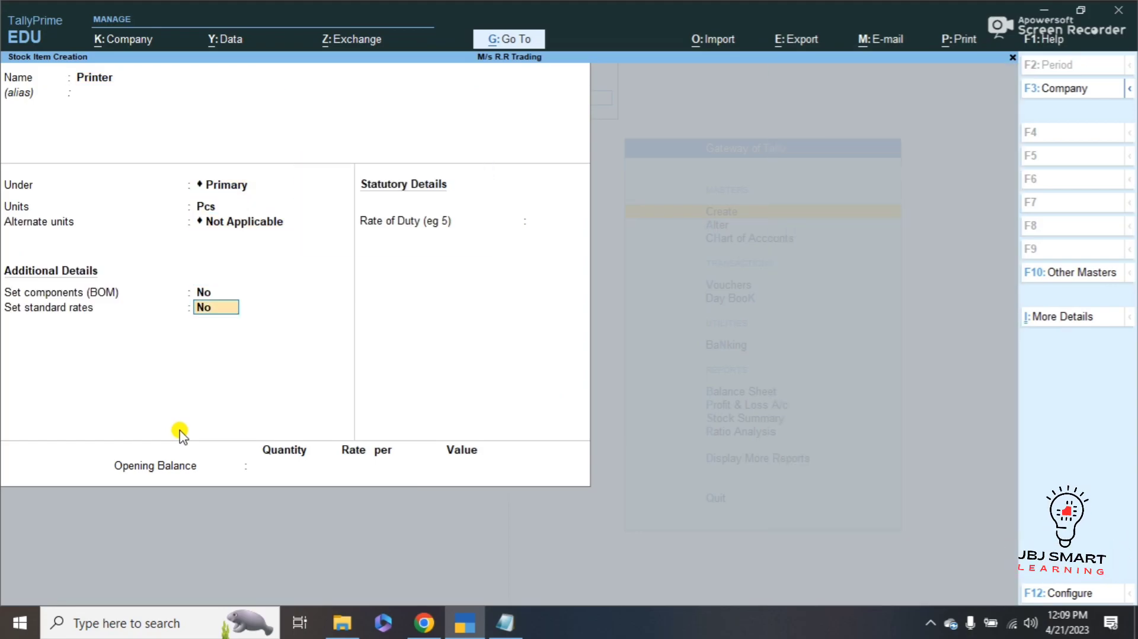
pyautogui.press('Return')
# Enter an opening balance of 20 Pcs at a rate of 8,000 for Printer and save the item.
pyautogui.hotkey('alt', 'Tab')
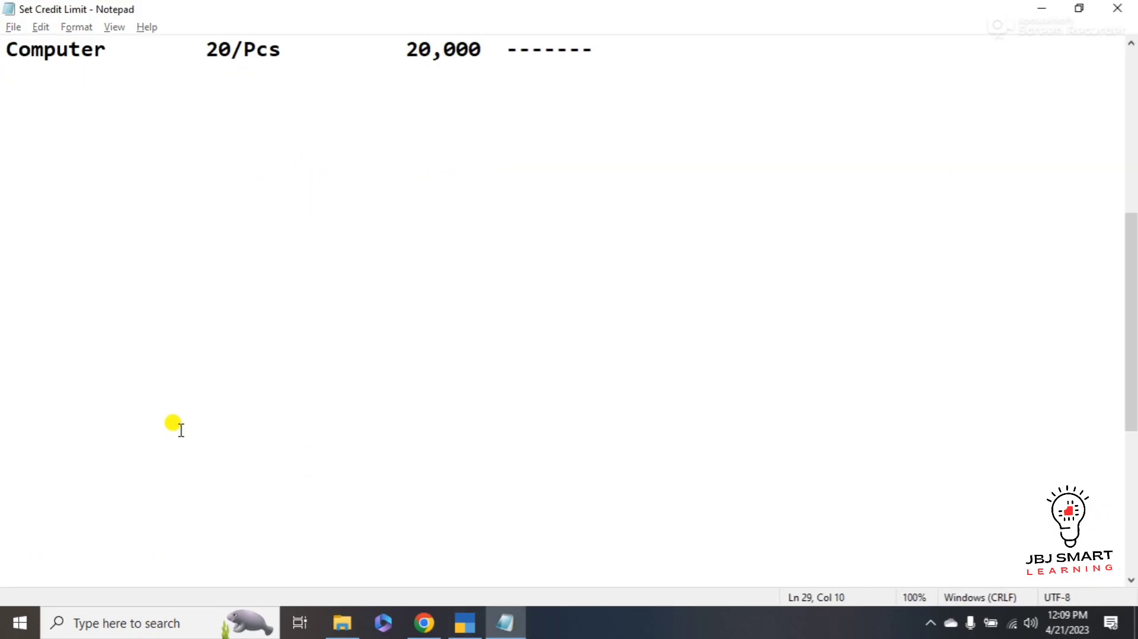
pyautogui.hotkey('alt', 'Tab')
pyautogui.write('20')
pyautogui.press('Return')
pyautogui.hotkey('alt', 'Tab')
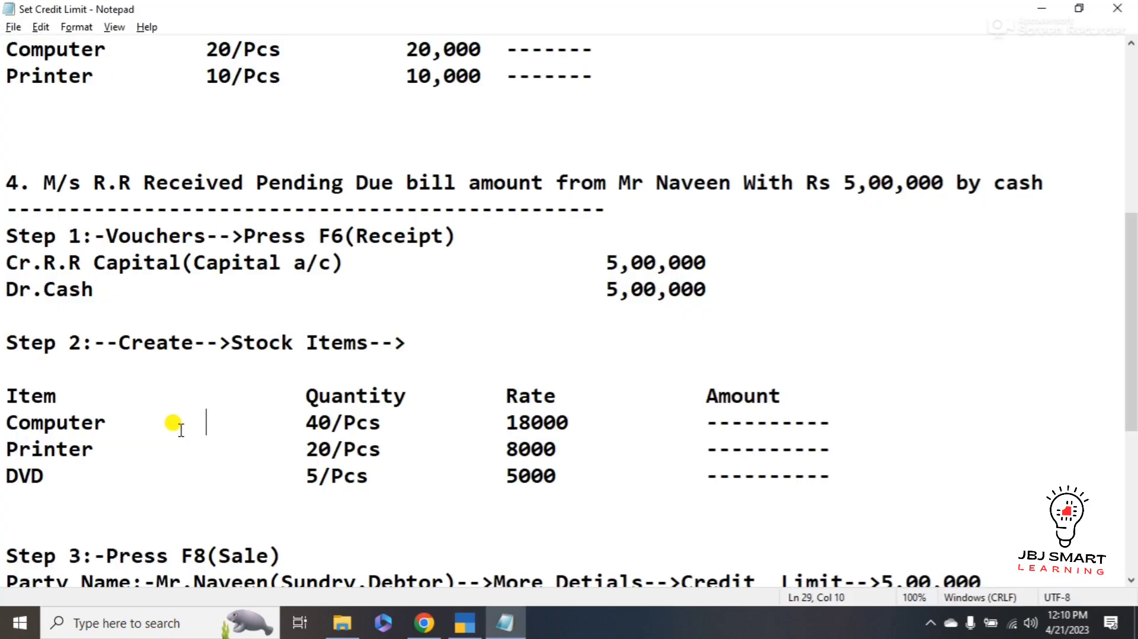
pyautogui.hotkey('alt', 'Tab')
pyautogui.write('5000')
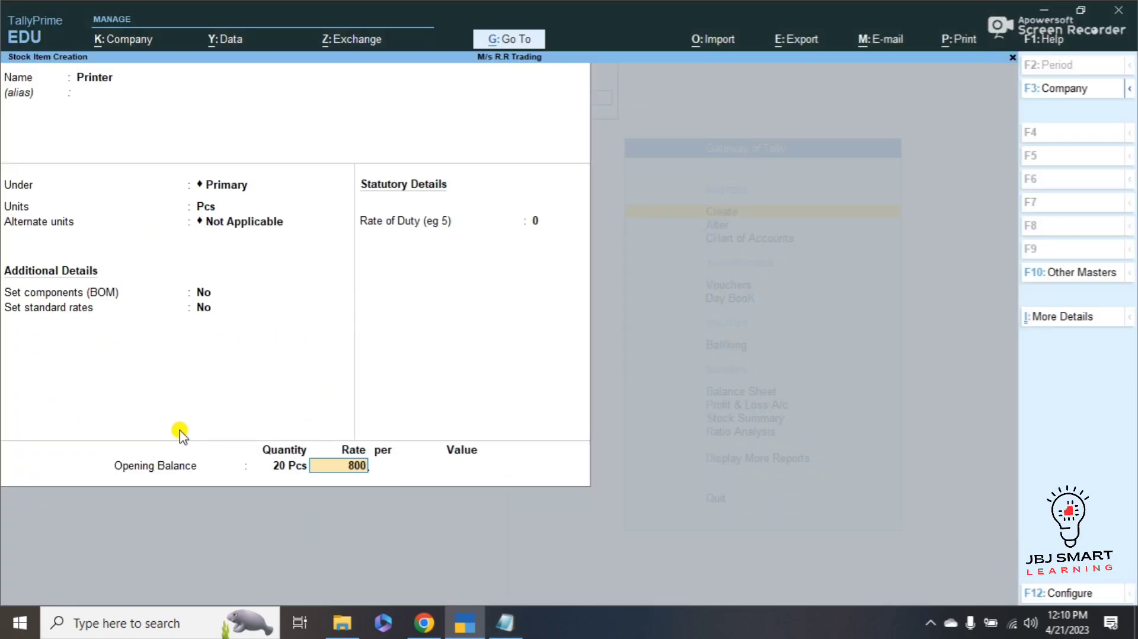
pyautogui.press('Return')
pyautogui.press('Return')
pyautogui.press('Return')
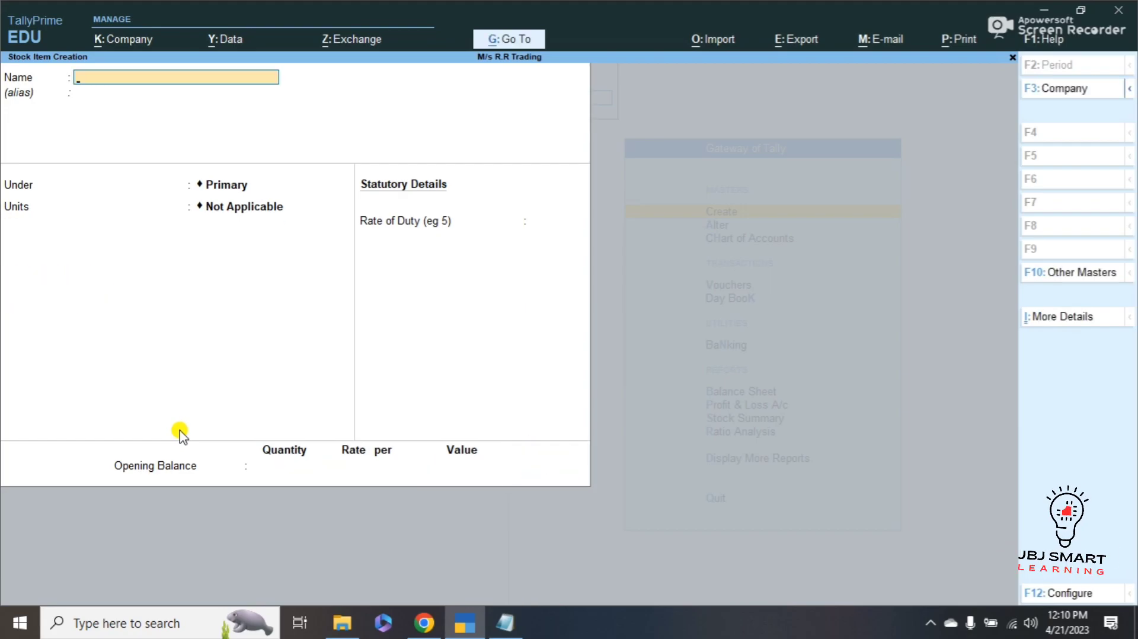
# Name the third stock item DVD under Primary with the unit Pcs, leaving components and standard rates at No.
pyautogui.hotkey('alt', 'Tab')
pyautogui.doubleClick(45, 448)
pyautogui.hotkey('alt', 'Tab')
pyautogui.write('DVD')
pyautogui.press('Return')
pyautogui.press('Return')
pyautogui.press('Down')
pyautogui.press('Return')
pyautogui.press('Return')
pyautogui.press('Return')
pyautogui.press('Return')
pyautogui.press('Return')
pyautogui.press('Return')
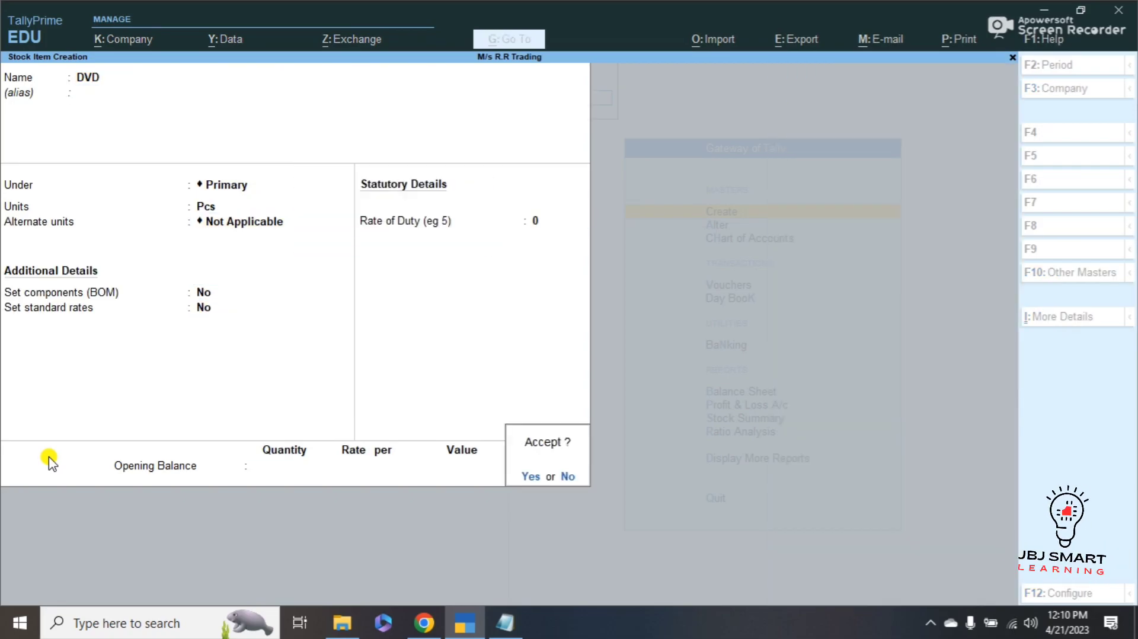
# Enter an opening balance of 5 Pcs at a rate of 5,000 for DVD, save it and leave stock item creation.
pyautogui.hotkey('alt', 'Tab')
pyautogui.hotkey('alt', 'Tab')
pyautogui.write('5')
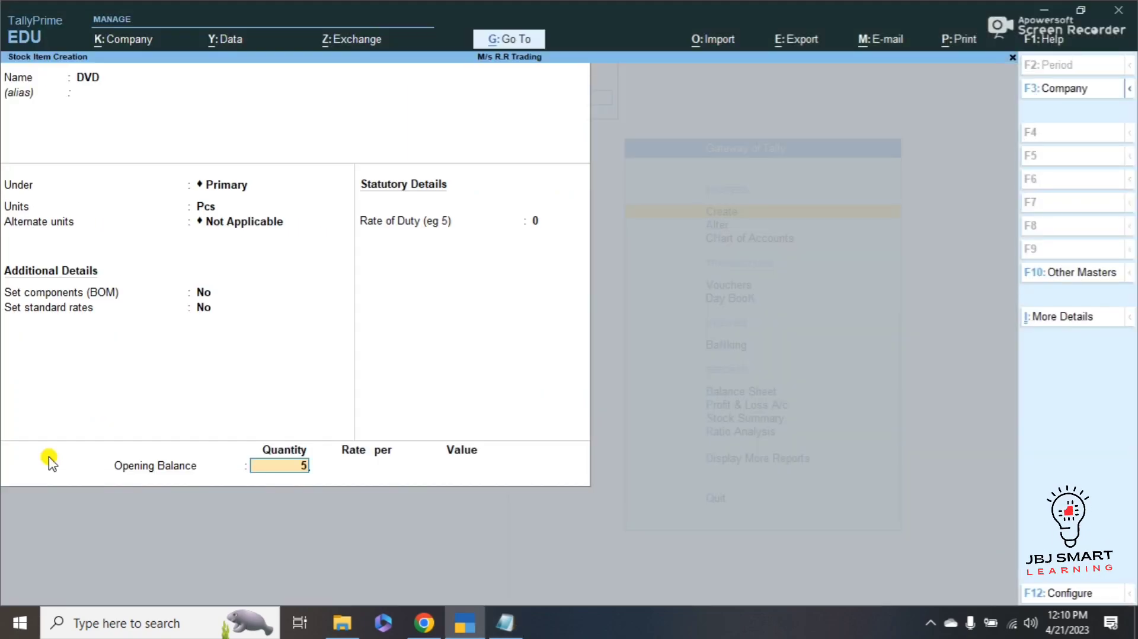
pyautogui.press('Return')
pyautogui.hotkey('alt', 'Tab')
pyautogui.hotkey('alt', 'Tab')
pyautogui.write('5')
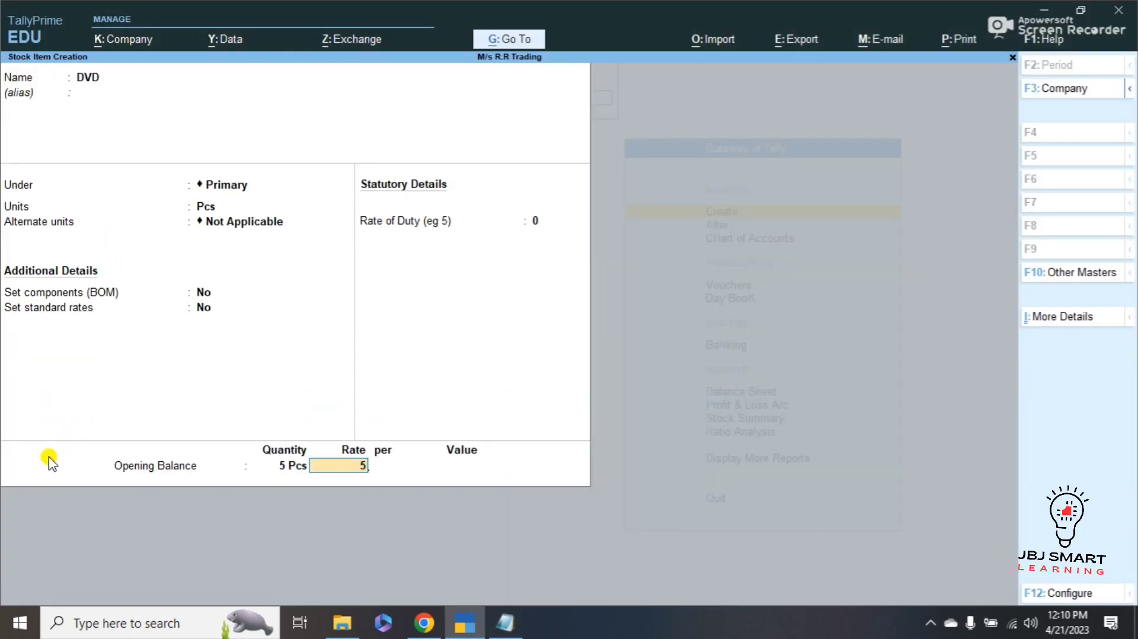
pyautogui.write('000')
pyautogui.press('Return')
pyautogui.press('Return')
pyautogui.press('Return')
pyautogui.press('Return')
pyautogui.press('Escape')
pyautogui.press('Escape')
# Check the stock items in the Stock Summary and return to the Gateway of Tally.
pyautogui.press('Down')
pyautogui.press('Down')
pyautogui.press('Down')
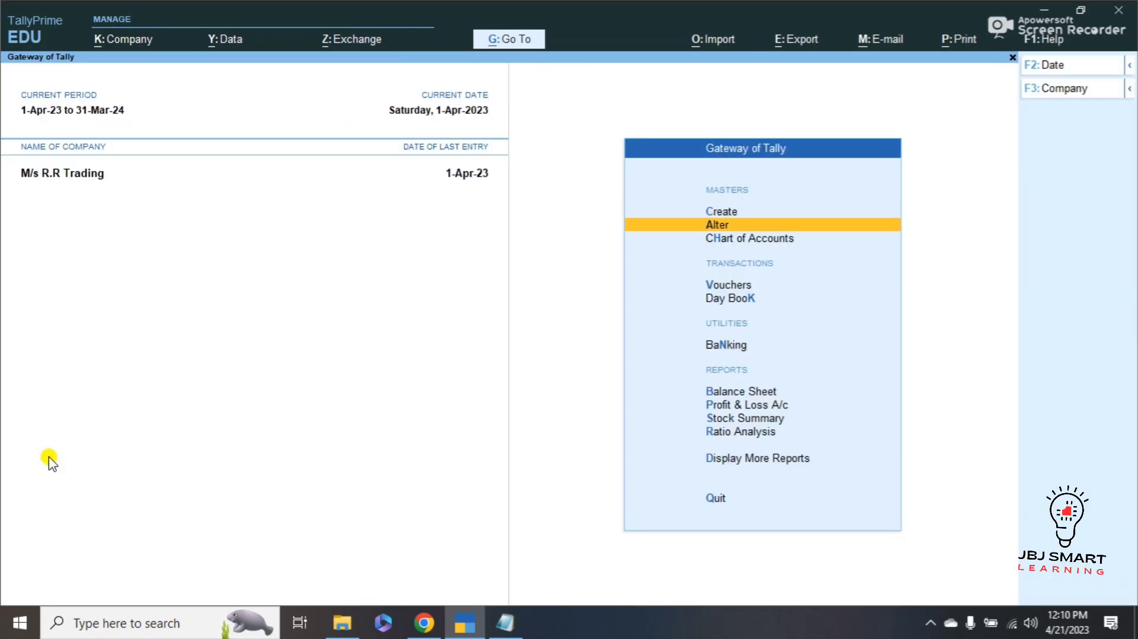
pyautogui.press('Down')
pyautogui.press('Down')
pyautogui.press('Down')
pyautogui.press('Down')
pyautogui.press('Down')
pyautogui.press('Return')
pyautogui.press('Down')
pyautogui.press('Down')
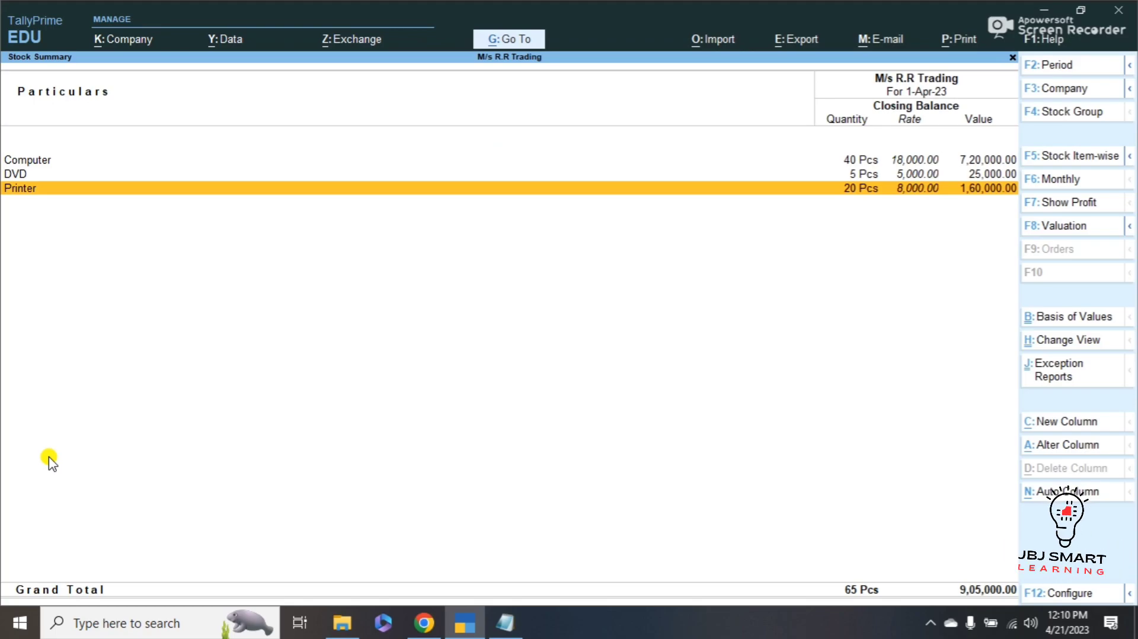
pyautogui.press('Escape')
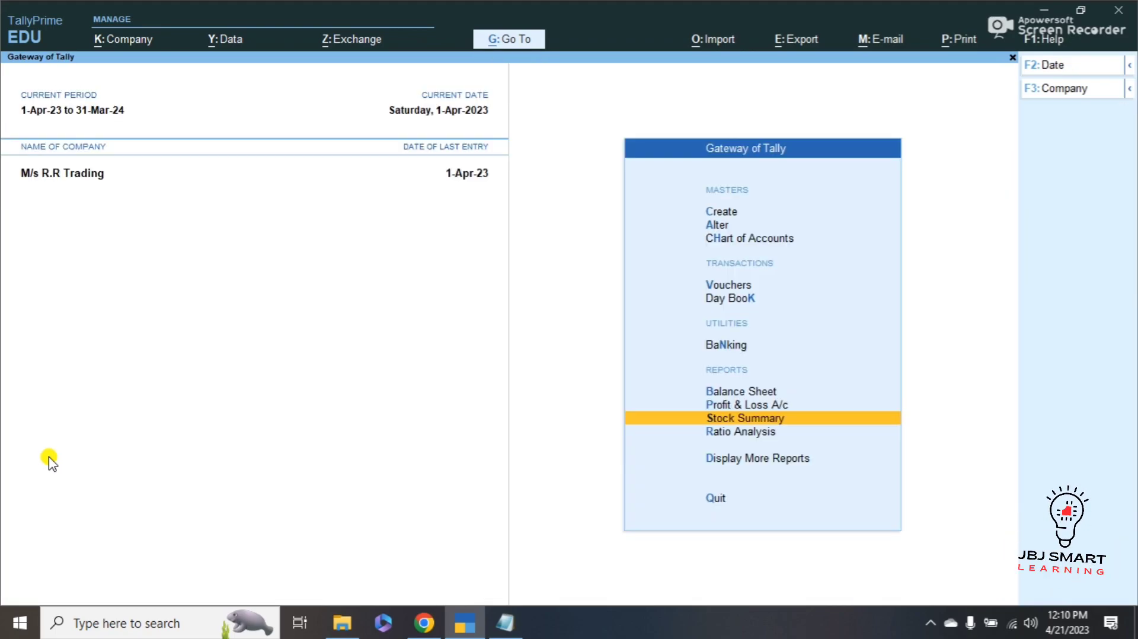
# Switch to the Notepad notes and read the Step 3 sale instructions, including the customer's credit limit.
pyautogui.hotkey('alt', 'Tab')
pyautogui.press('Down')
pyautogui.press('Down')
pyautogui.press('Down')
pyautogui.press('Down')
pyautogui.press('Down')
pyautogui.press('Down')
pyautogui.press('Down')
pyautogui.press('Down')
pyautogui.press('Down')
pyautogui.press('Down')
pyautogui.press('Down')
pyautogui.press('Down')
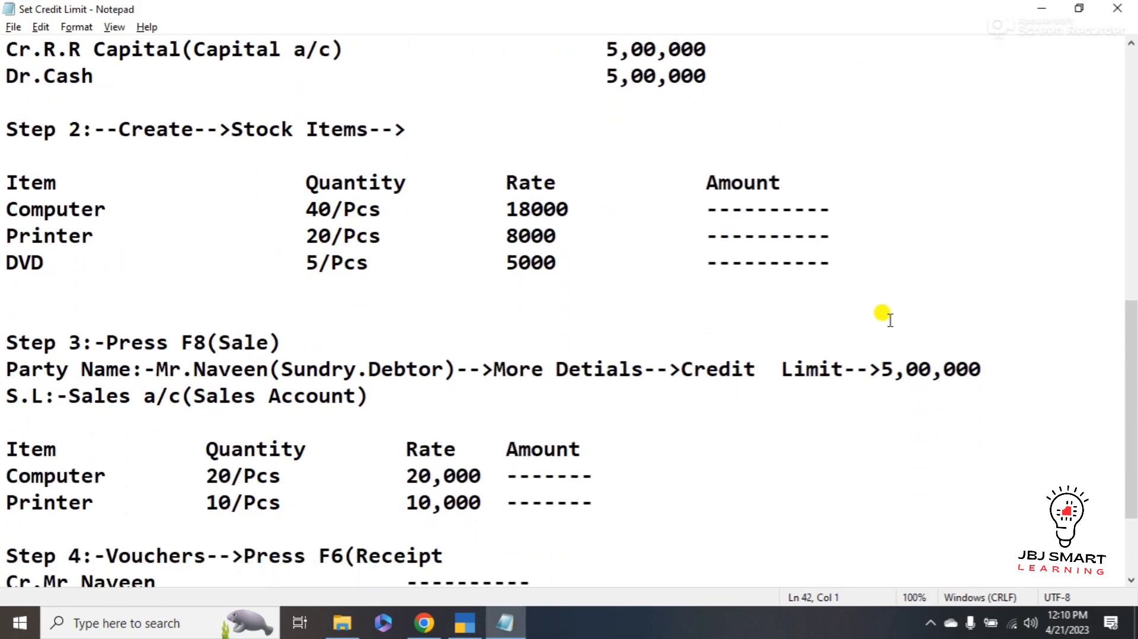
pyautogui.moveTo(887, 356); pyautogui.dragTo(986, 357)
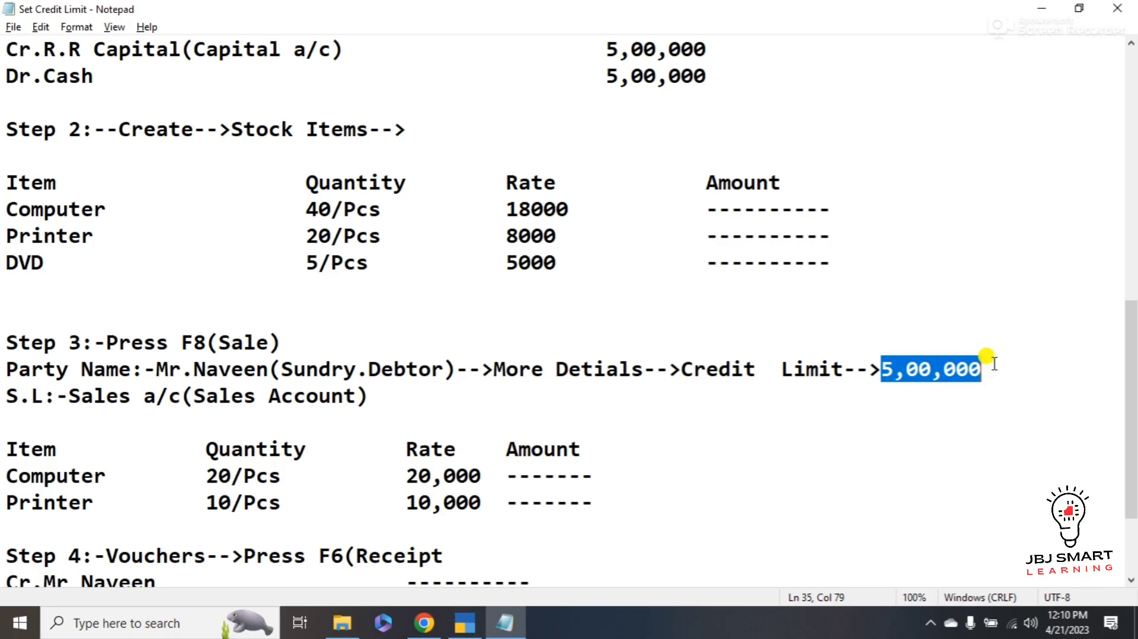
# Return to TallyPrime and start a new Sales voucher.
pyautogui.hotkey('alt', 'Tab')
pyautogui.press('Up')
pyautogui.press('Up')
pyautogui.press('Up')
pyautogui.press('Up')
pyautogui.press('Up')
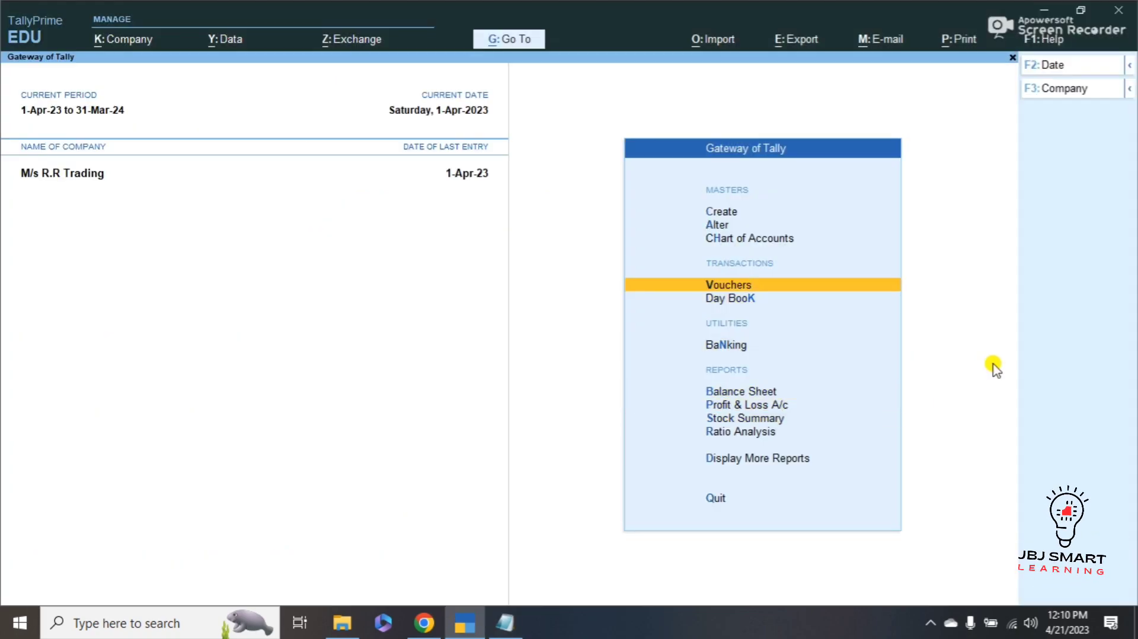
pyautogui.press('Return')
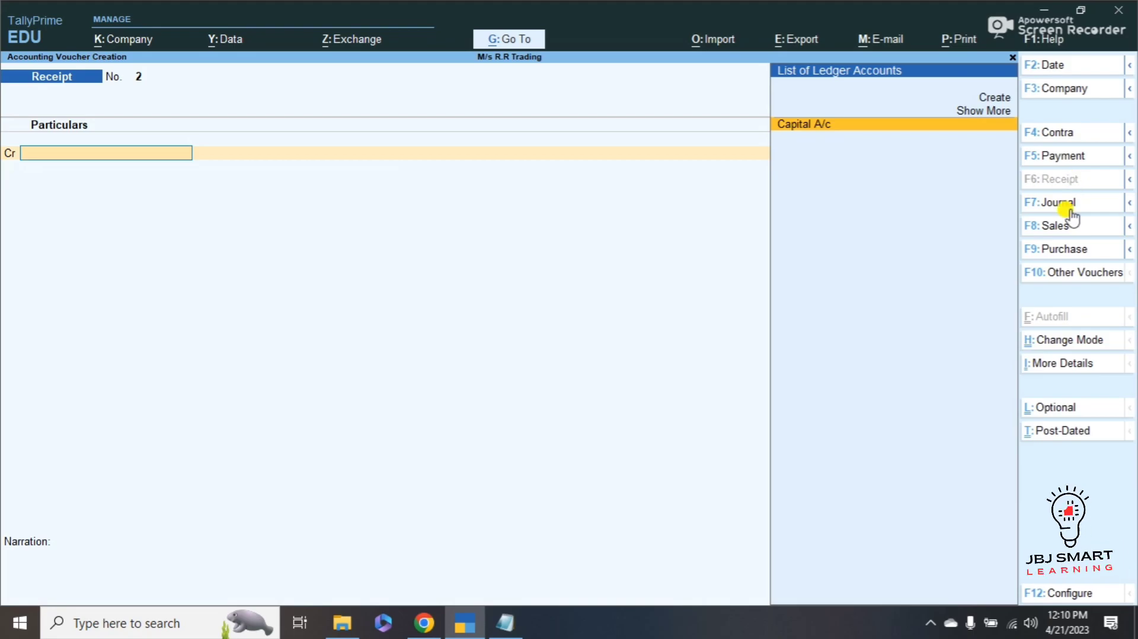
pyautogui.click(1058, 226)
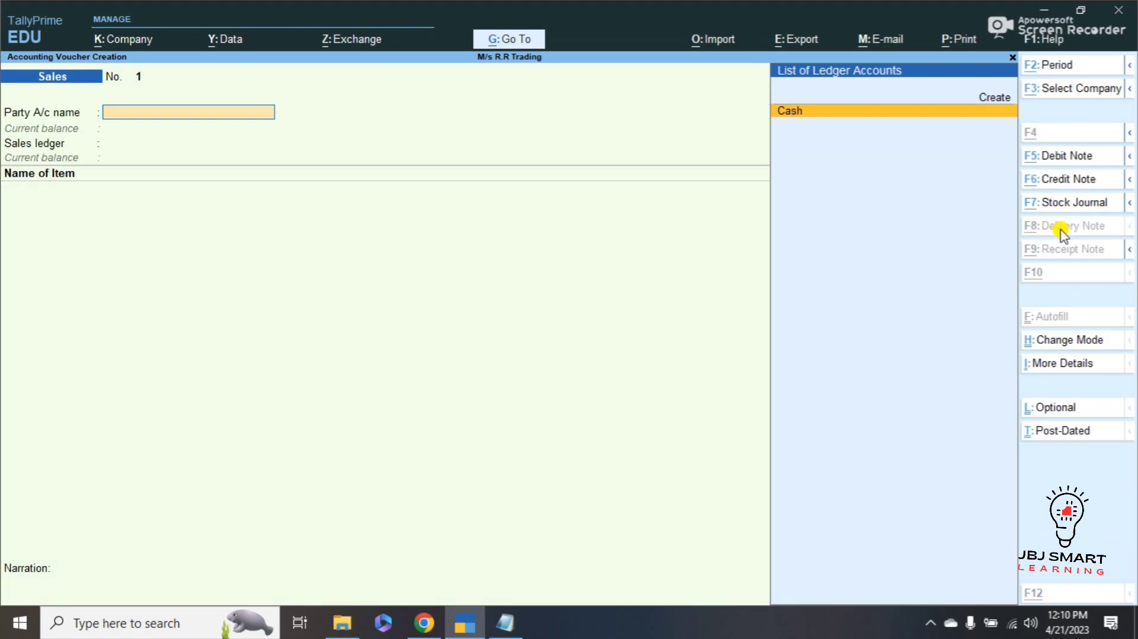
# Create a party ledger from the Sales voucher with the customer's name and place it under Sundry Debtors.
pyautogui.hotkey('alt', 'Tab')
pyautogui.hotkey('alt', 'Tab')
pyautogui.press('Return')
pyautogui.write('Mr Naveen')
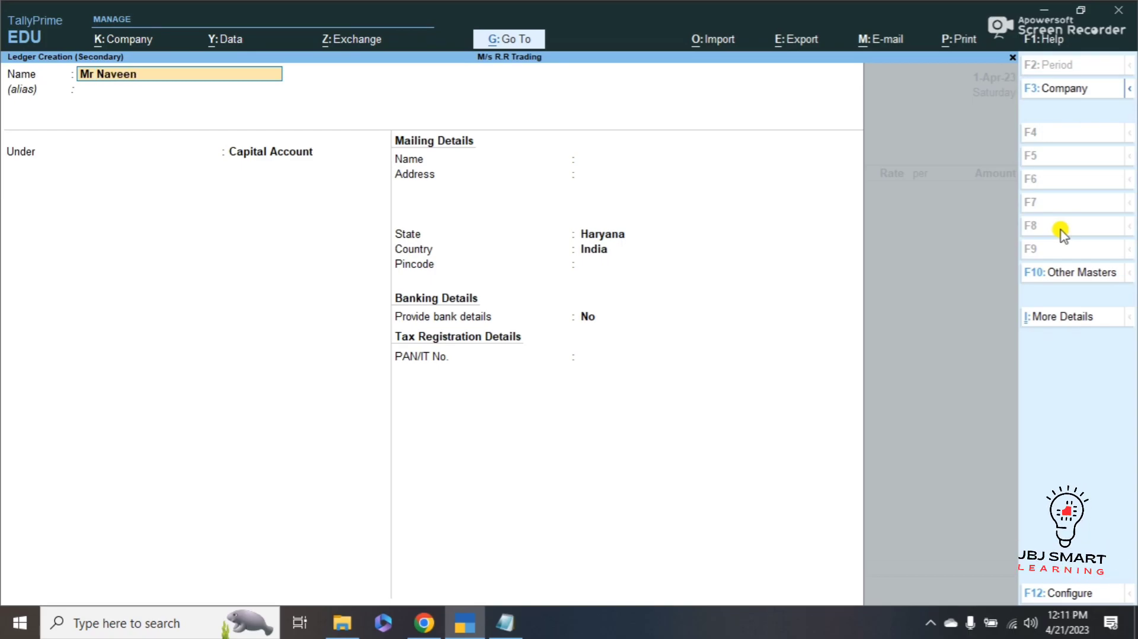
pyautogui.press('Return')
pyautogui.press('Return')
pyautogui.write('S')
pyautogui.press('Down')
pyautogui.press('Down')
pyautogui.press('Down')
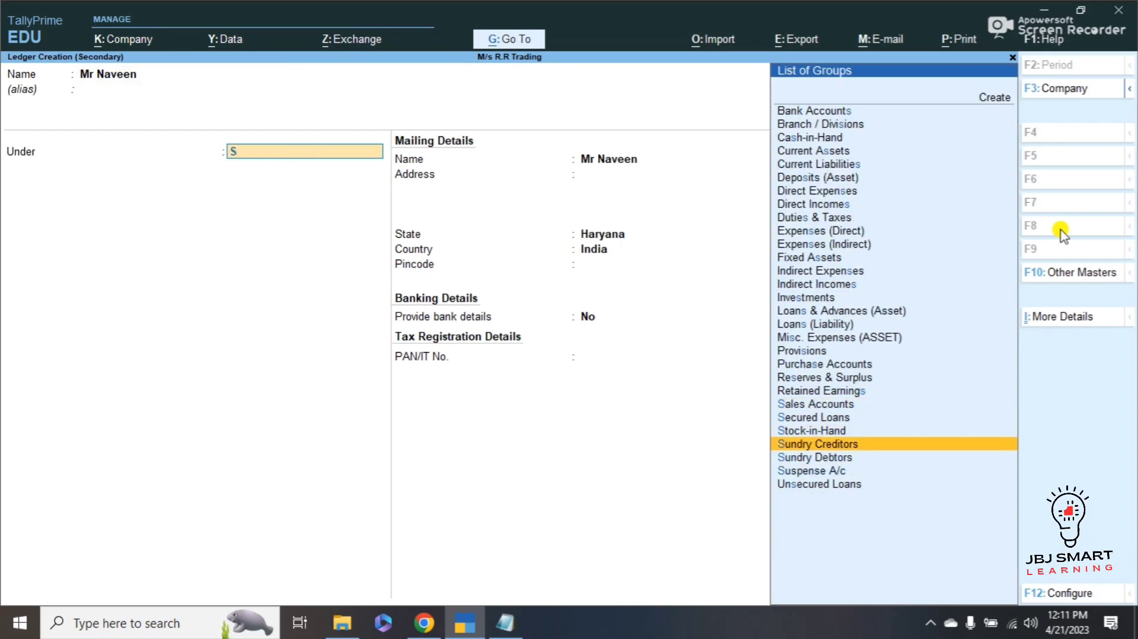
pyautogui.press('Down')
pyautogui.press('Return')
# Keep bill-by-bill balances at Yes and fill in the customer's mailing address in the ledger.
pyautogui.press('Return')
pyautogui.press('Return')
pyautogui.press('Return')
pyautogui.press('Return')
pyautogui.write('Sec 10')
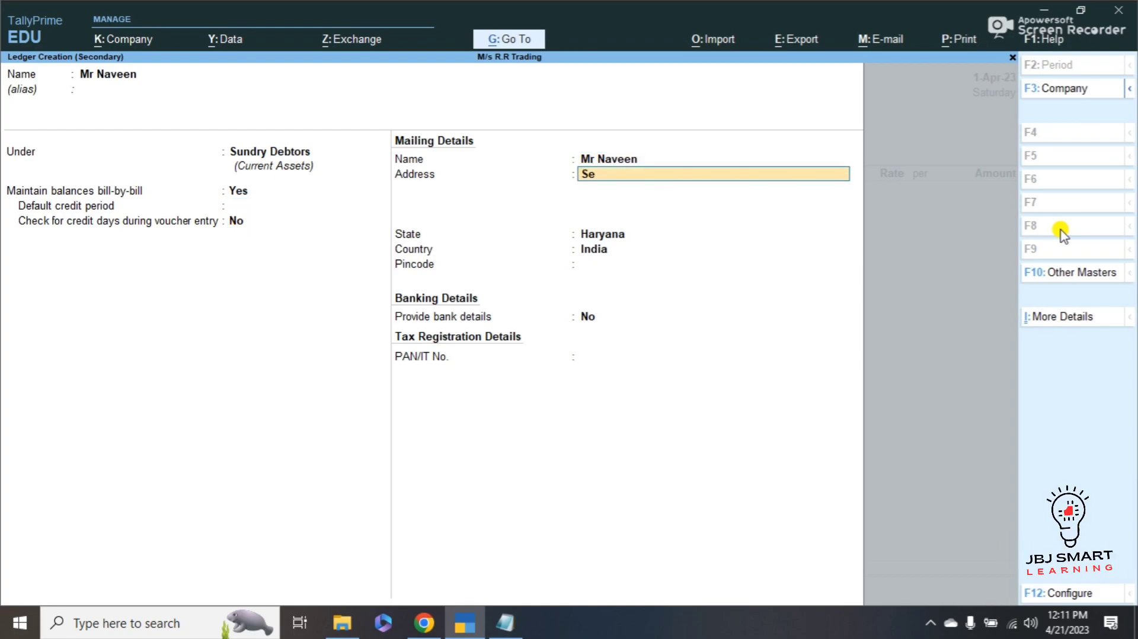
pyautogui.press('Return')
pyautogui.write('Gurugram')
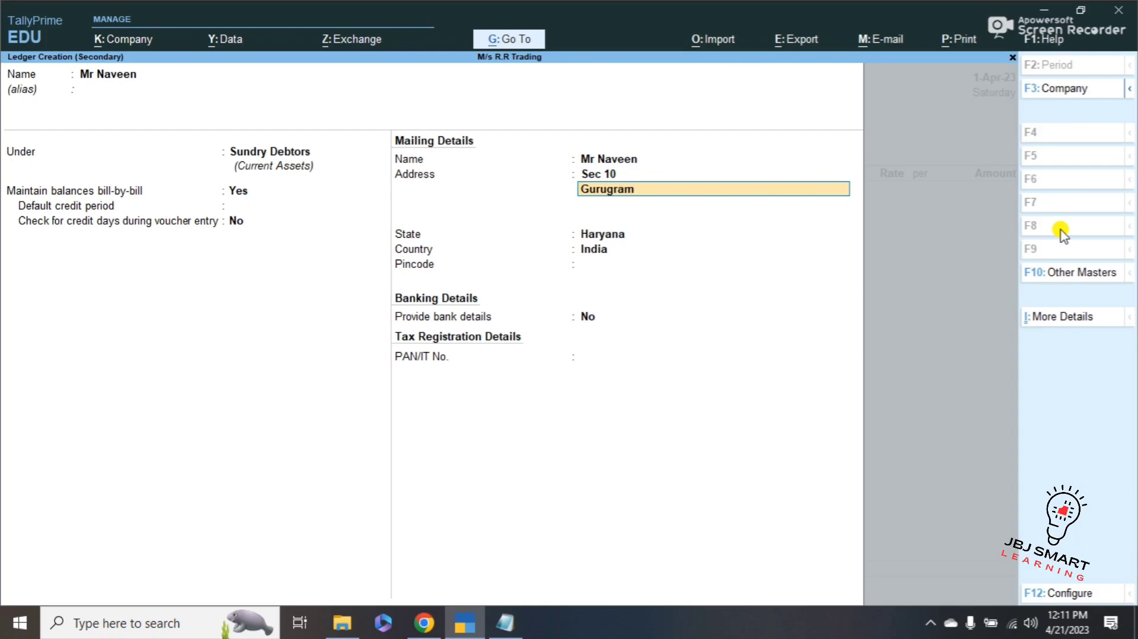
# Save the customer's ledger as the voucher's party and proceed to the Dispatch Details.
pyautogui.press('Return')
pyautogui.press('Return')
pyautogui.press('Return')
pyautogui.press('Return')
pyautogui.press('Return')
pyautogui.press('Return')
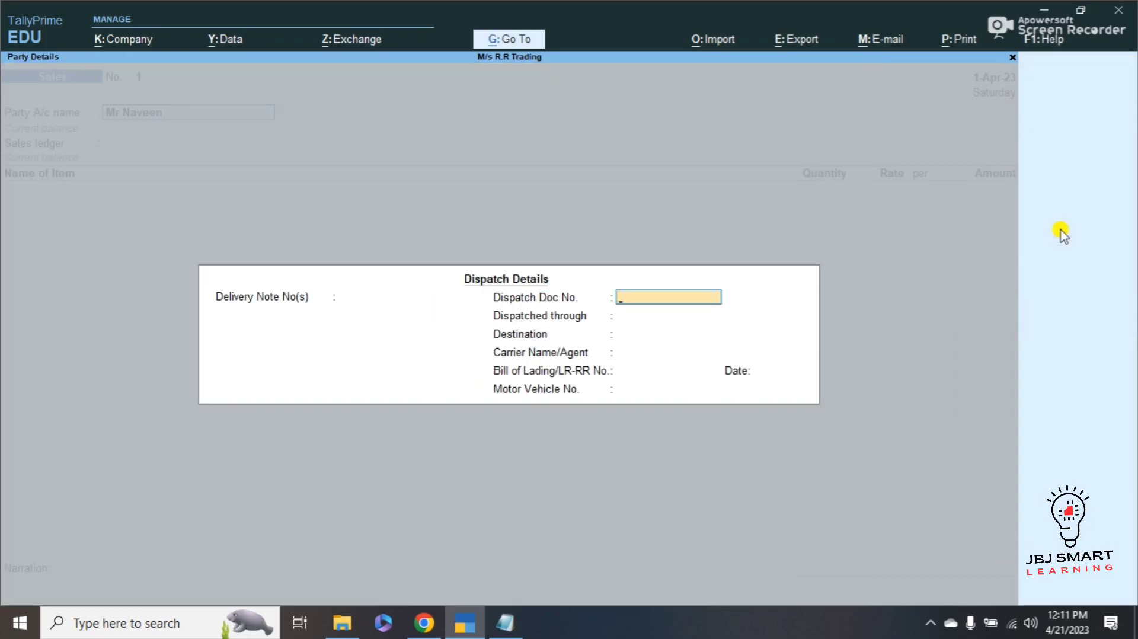
# Leave the Dispatch Details blank and accept the customer's Party Details for the Sales voucher.
pyautogui.press('Return')
pyautogui.press('Return')
pyautogui.press('Return')
pyautogui.press('Return')
pyautogui.press('Return')
pyautogui.press('Return')
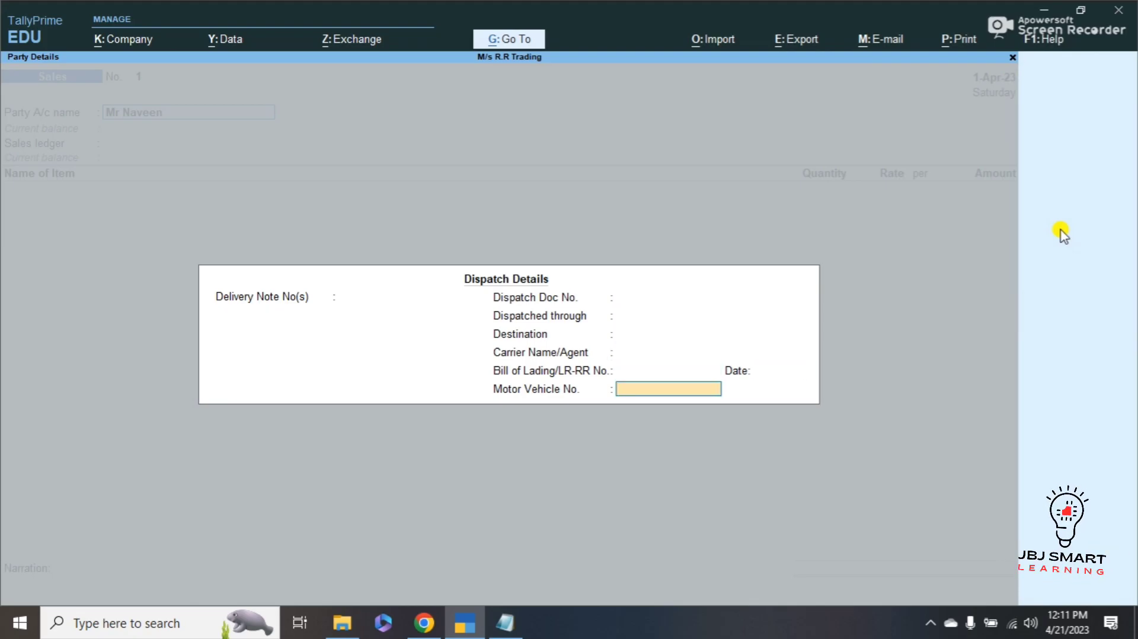
pyautogui.press('Return')
pyautogui.press('Return')
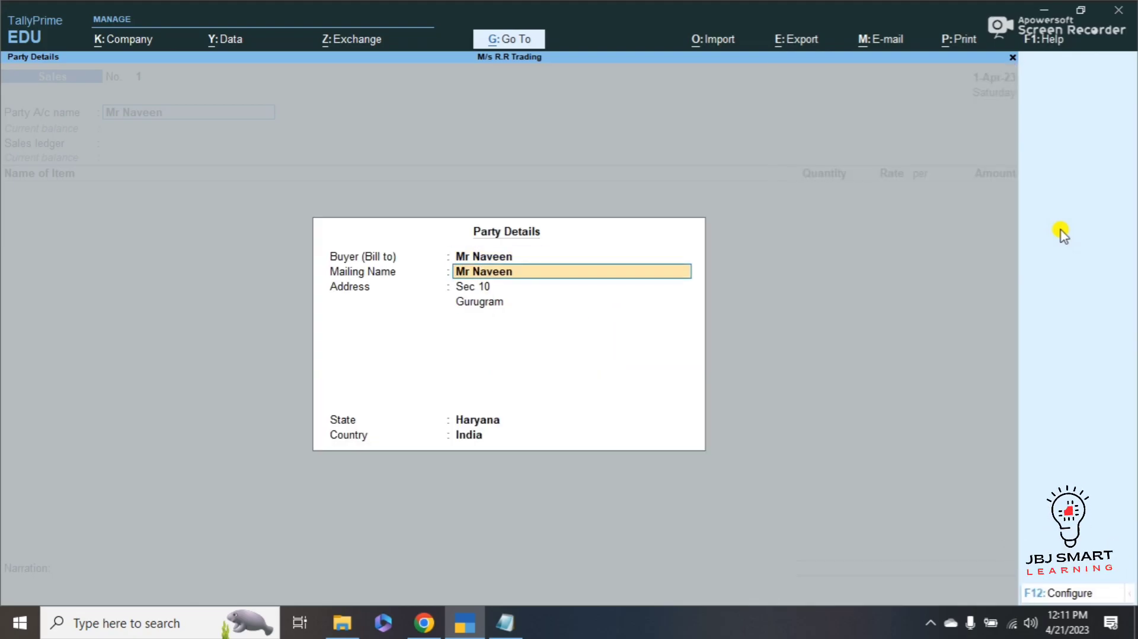
pyautogui.press('Return')
pyautogui.press('Return')
pyautogui.press('Return')
pyautogui.press('Return')
pyautogui.press('Return')
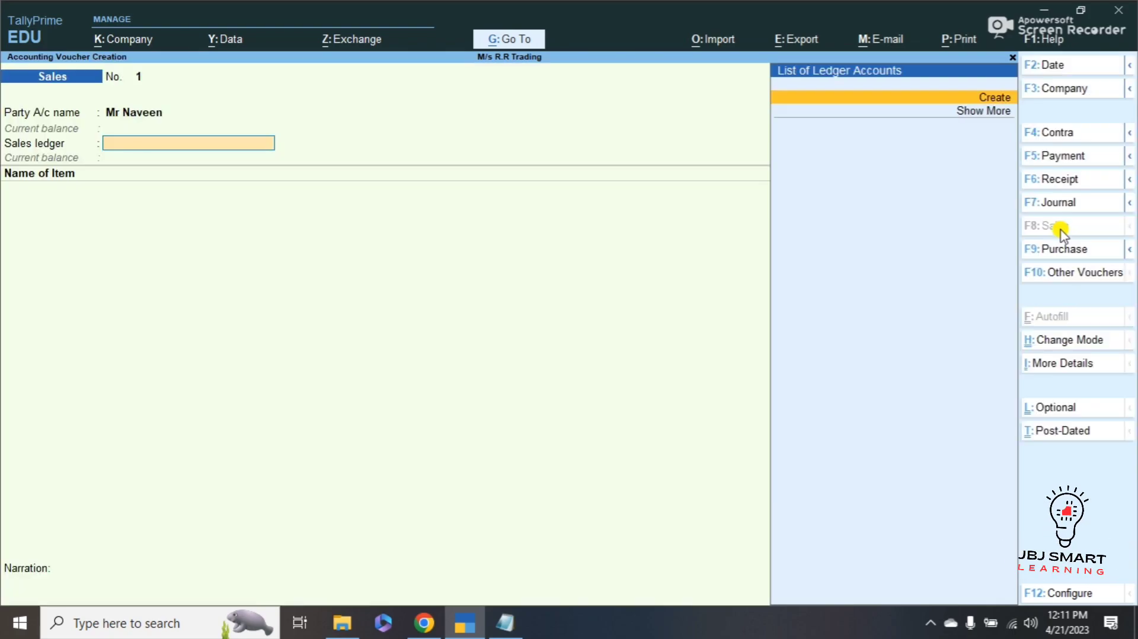
# Create the sales ledger Sales A/c under Sales Accounts from the voucher, keeping its ledger type as Not Applicable.
pyautogui.press('Return')
pyautogui.write('Sal')
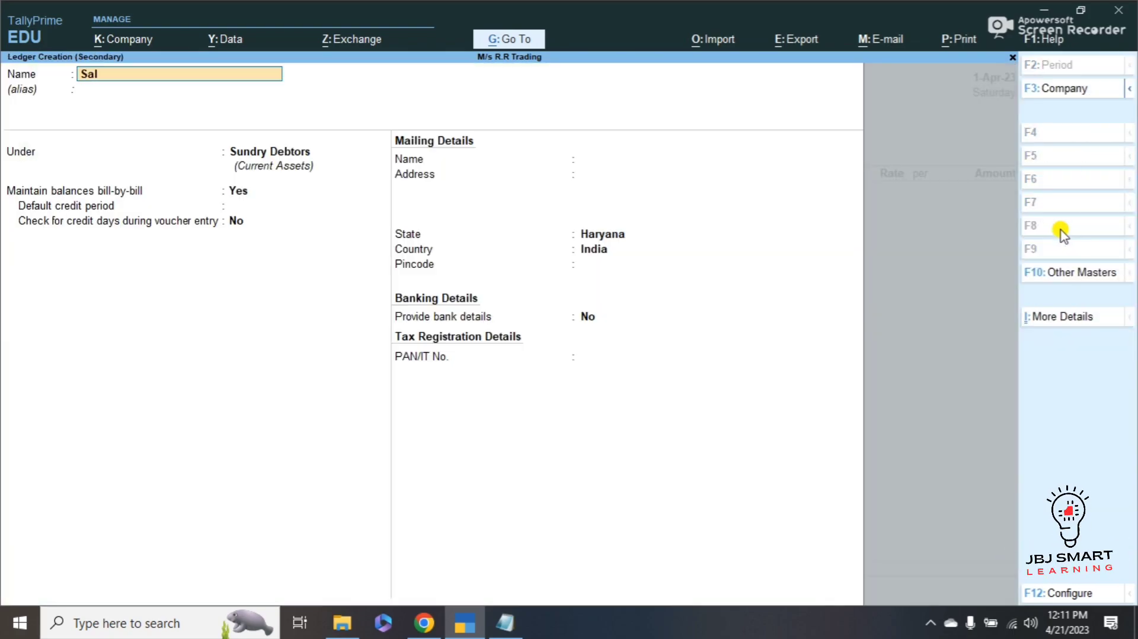
pyautogui.write('es A/c')
pyautogui.press('Return')
pyautogui.press('Return')
pyautogui.write('Sa')
pyautogui.press('Return')
pyautogui.press('Return')
pyautogui.press('Return')
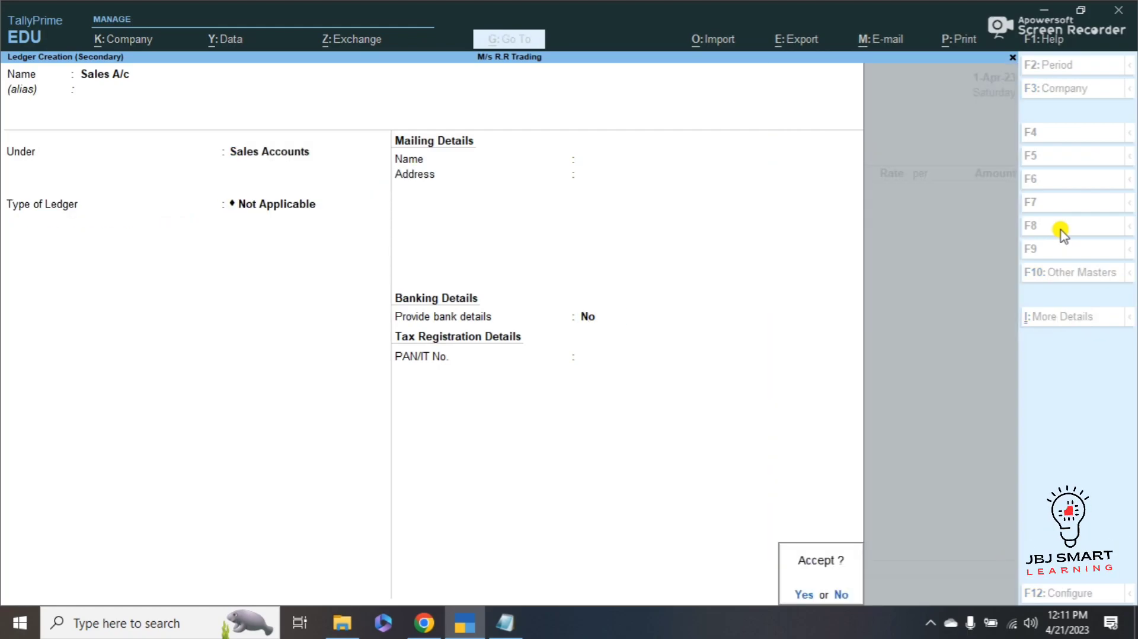
pyautogui.press('Return')
# Go back to the voucher's party account and review the credit limit instruction in the Notepad notes.
pyautogui.press('BackSpace')
pyautogui.press('BackSpace')
pyautogui.hotkey('alt', 'Tab')
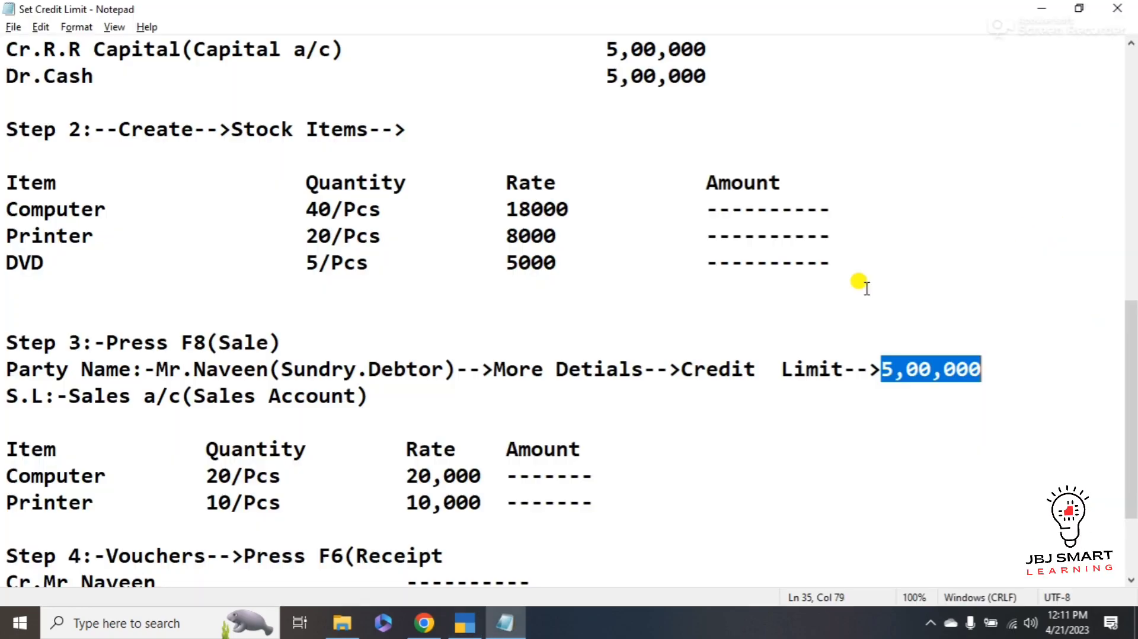
pyautogui.click(504, 371)
pyautogui.moveTo(503, 370); pyautogui.dragTo(988, 363)
pyautogui.keyDown('ctrl'); pyautogui.scroll(-1, 989, 359); pyautogui.keyUp('ctrl')
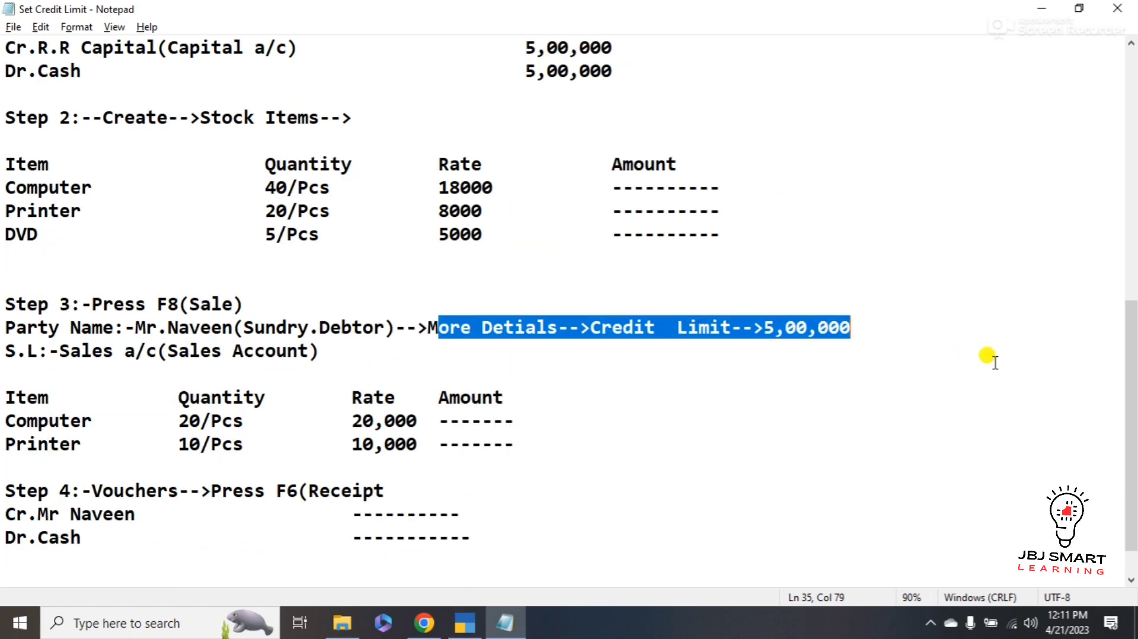
pyautogui.keyDown('ctrl'); pyautogui.scroll(2, 988, 359); pyautogui.keyUp('ctrl')
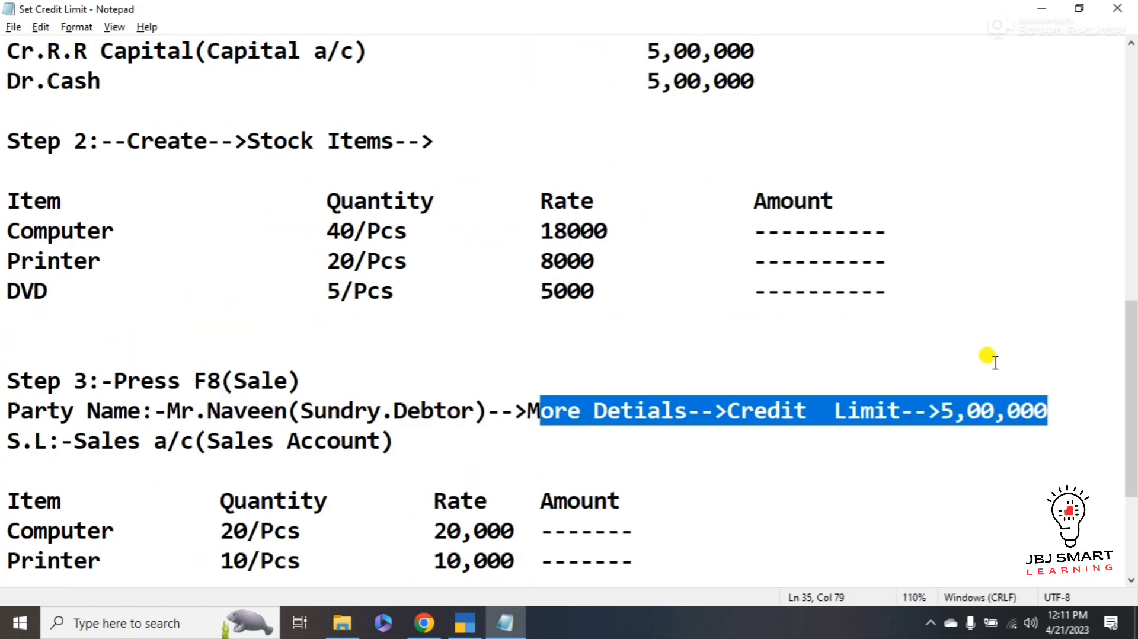
pyautogui.hotkey('alt', 'Tab')
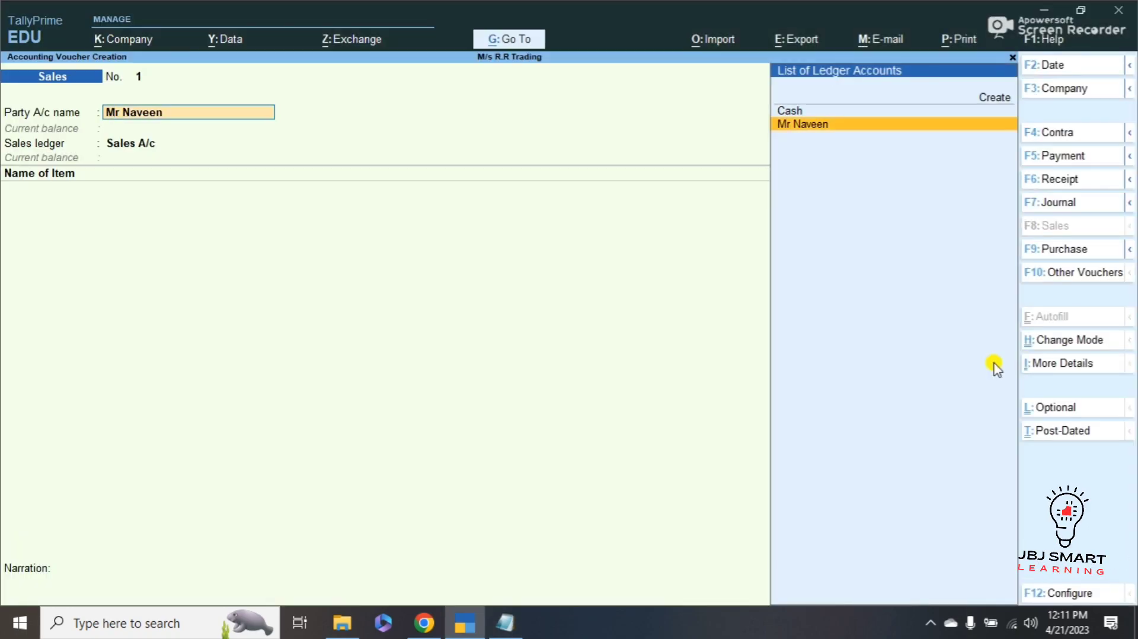
# Open the customer's ledger for alteration from the Sales voucher's party account.
pyautogui.press('ctrl')
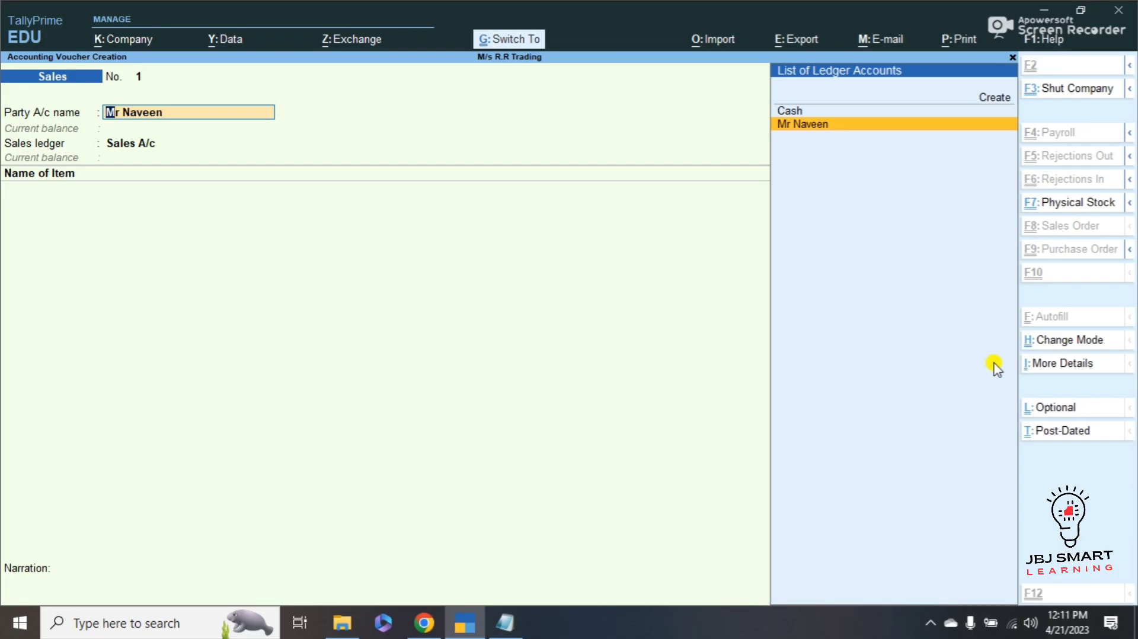
pyautogui.hotkey('ctrl', 'Return')
pyautogui.press('Return')
pyautogui.press('Return')
pyautogui.press('Return')
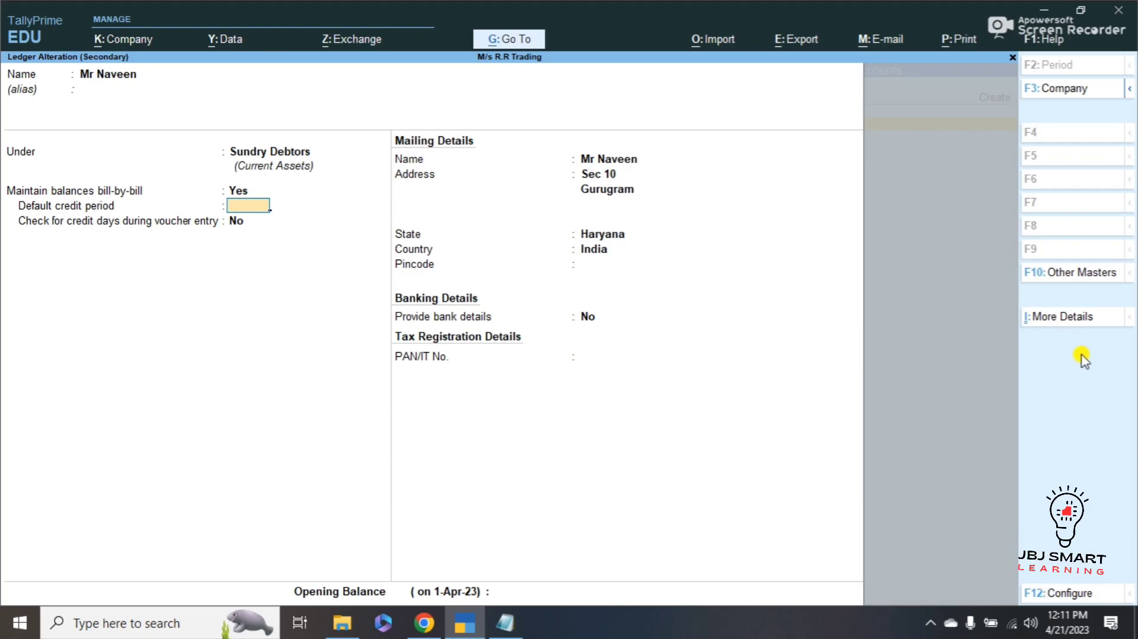
# Add a credit limit of 500000 to the customer's ledger through its additional details.
pyautogui.click(1076, 320)
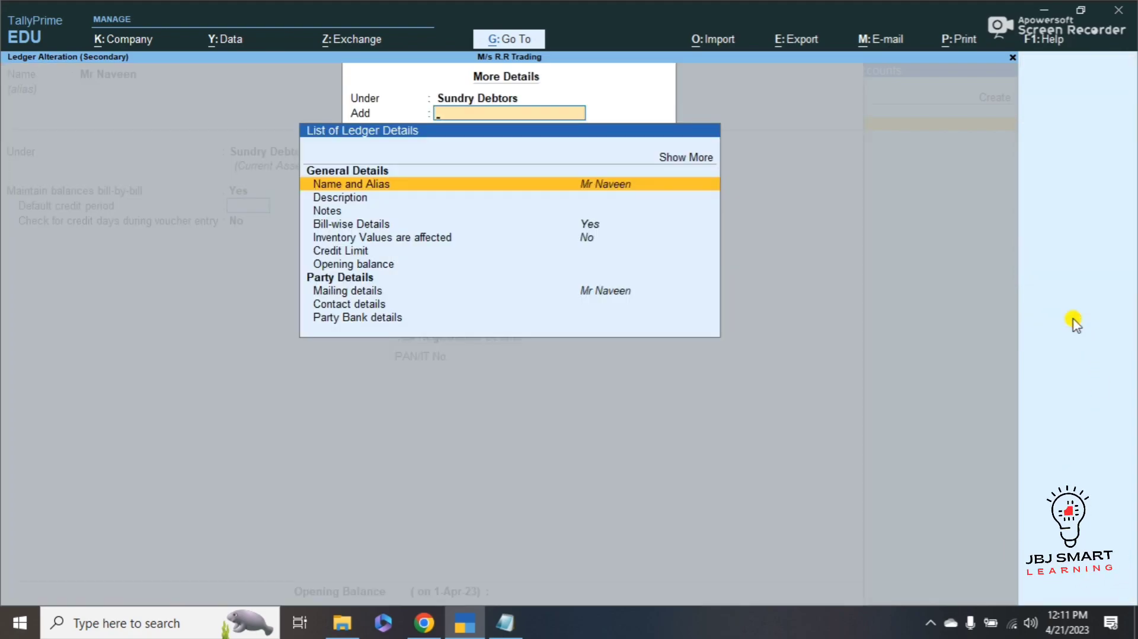
pyautogui.press('Down')
pyautogui.press('Down')
pyautogui.press('Down')
pyautogui.press('Down')
pyautogui.press('Down')
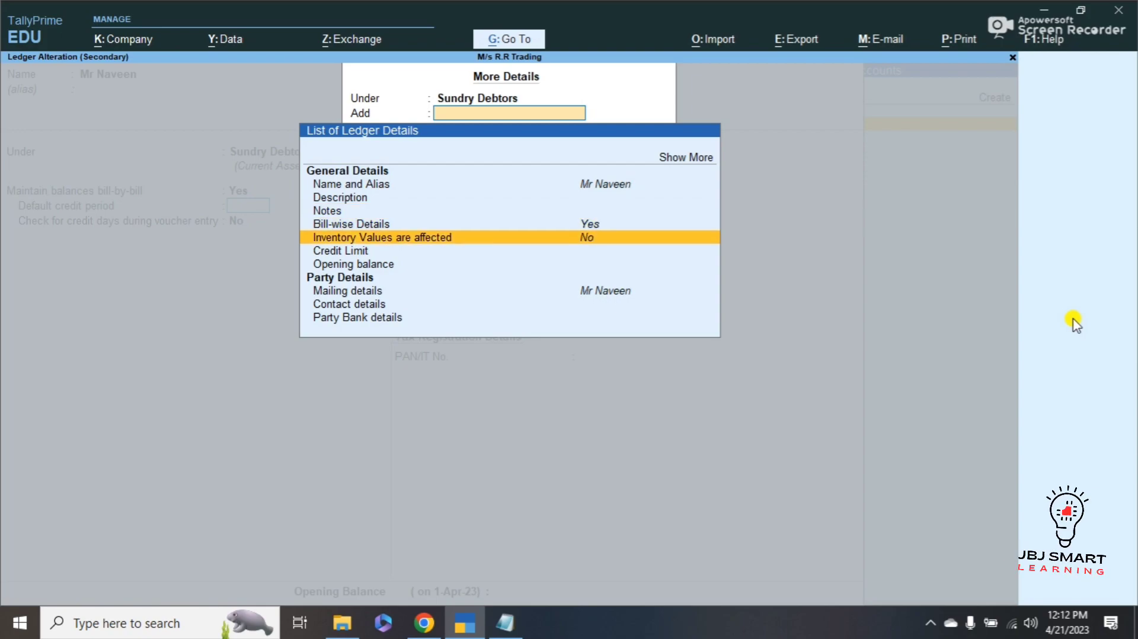
pyautogui.press('Return')
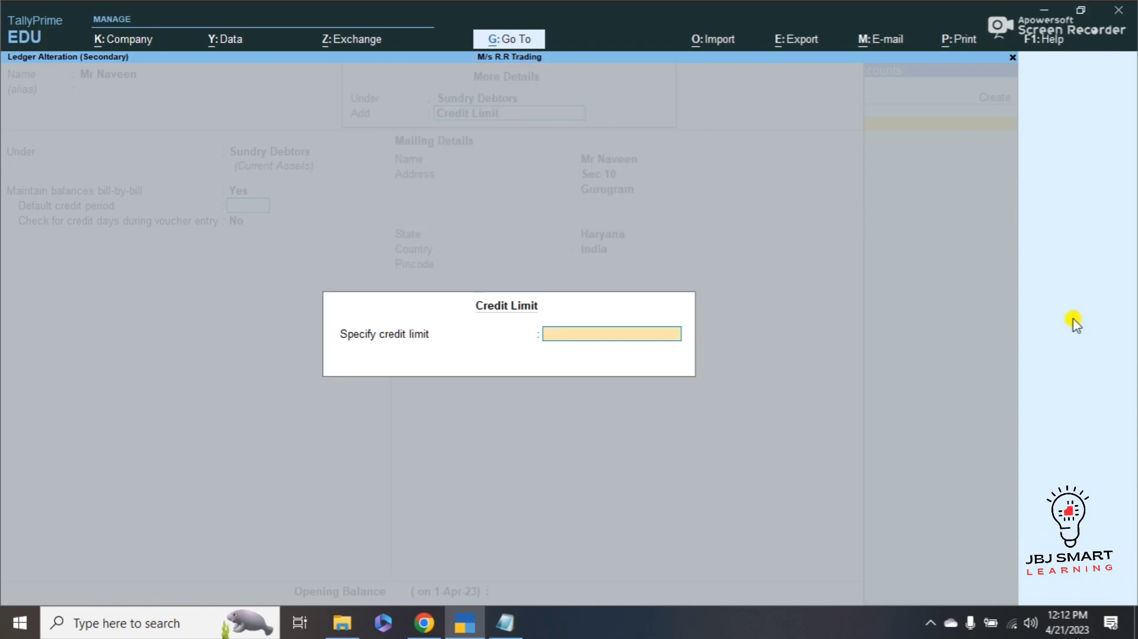
pyautogui.write('500000')
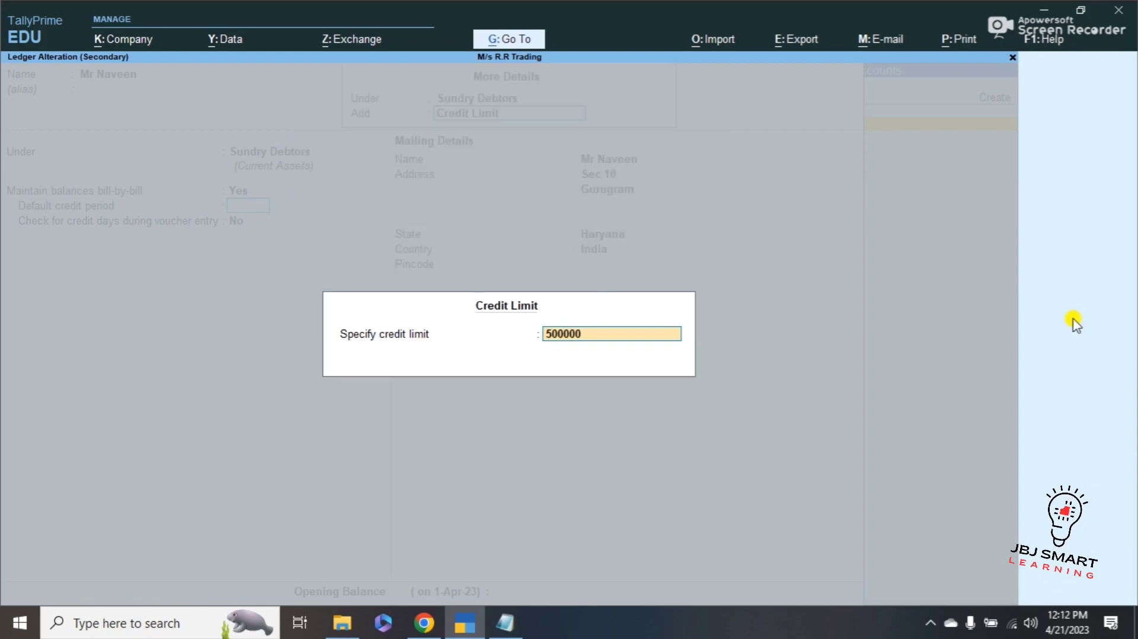
pyautogui.press('Return')
pyautogui.press('Return')
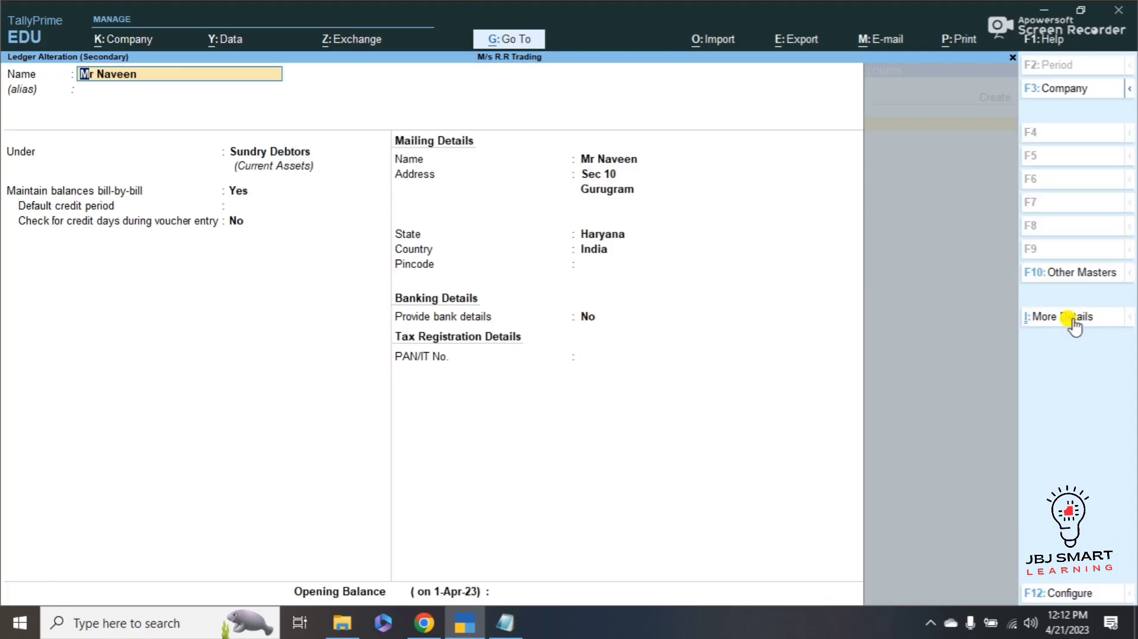
# Save the altered customer ledger, reselect it as the party and accept its dispatch and party details.
pyautogui.press('Return')
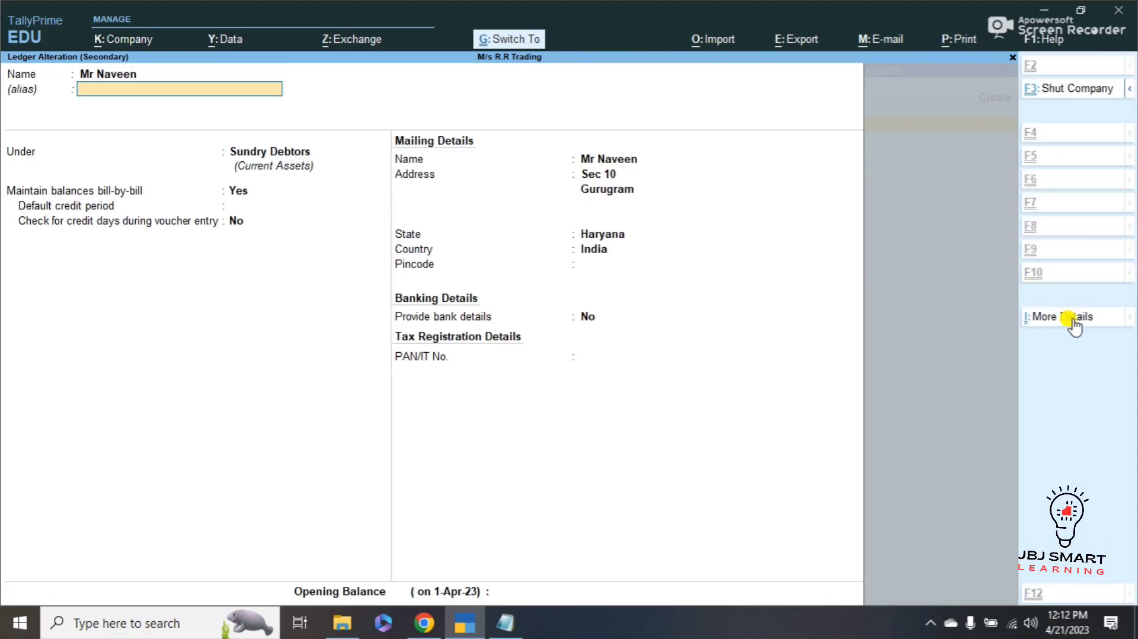
pyautogui.hotkey('ctrl', 'a')
pyautogui.press('Return')
pyautogui.hotkey('ctrl', 'a')
pyautogui.press('Return')
pyautogui.hotkey('ctrl', 'a')
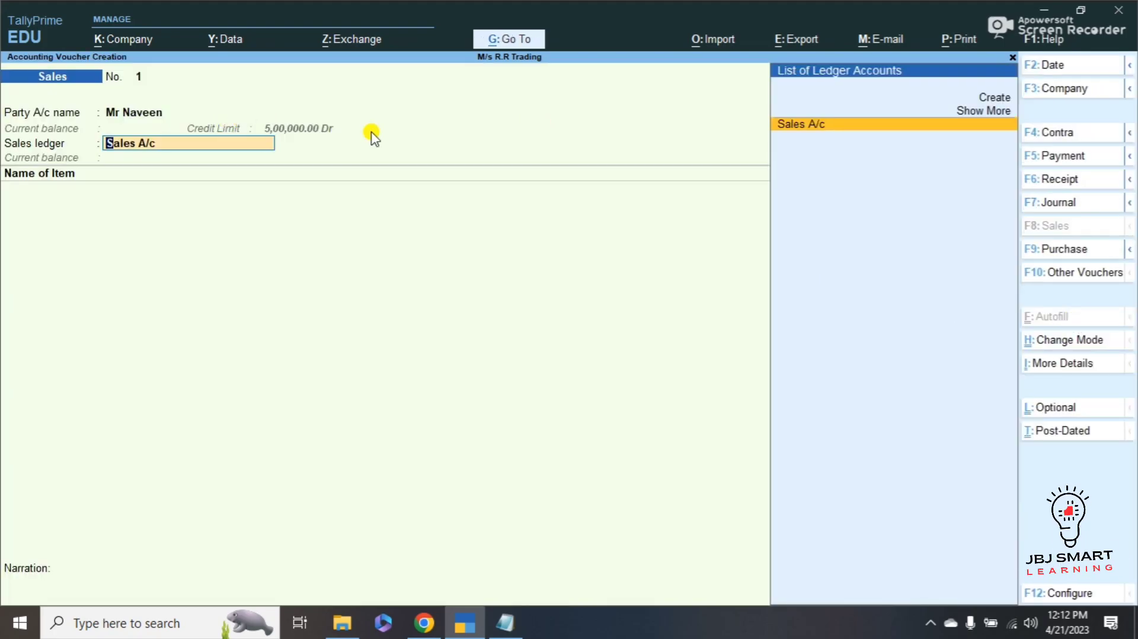
# Keep Sales A/c as the sales ledger and choose Computer as the first stock item.
pyautogui.press('Return')
pyautogui.press('Down')
pyautogui.press('Down')
pyautogui.press('Up')
pyautogui.press('Up')
pyautogui.press('Return')
# Consult the sale items in the Notepad notes and set the Computer quantity to 20 Pcs in the voucher.
pyautogui.hotkey('alt', 'Tab')
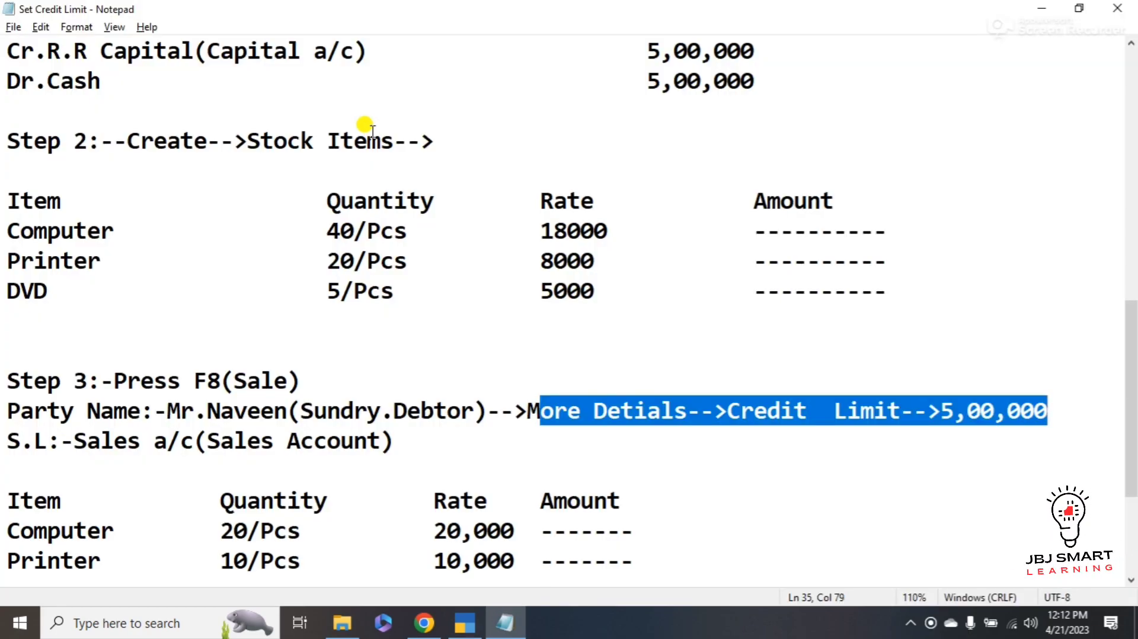
pyautogui.press('Down')
pyautogui.press('Down')
pyautogui.press('Down')
pyautogui.press('Down')
pyautogui.press('Down')
pyautogui.press('Down')
pyautogui.press('Down')
pyautogui.press('Down')
pyautogui.press('Down')
pyautogui.press('Down')
pyautogui.hotkey('alt', 'Tab')
pyautogui.write('20')
pyautogui.press('Return')
# Check the Computer rate in the notes and enter 20,000 per Pcs on its voucher line.
pyautogui.hotkey('alt', 'Tab')
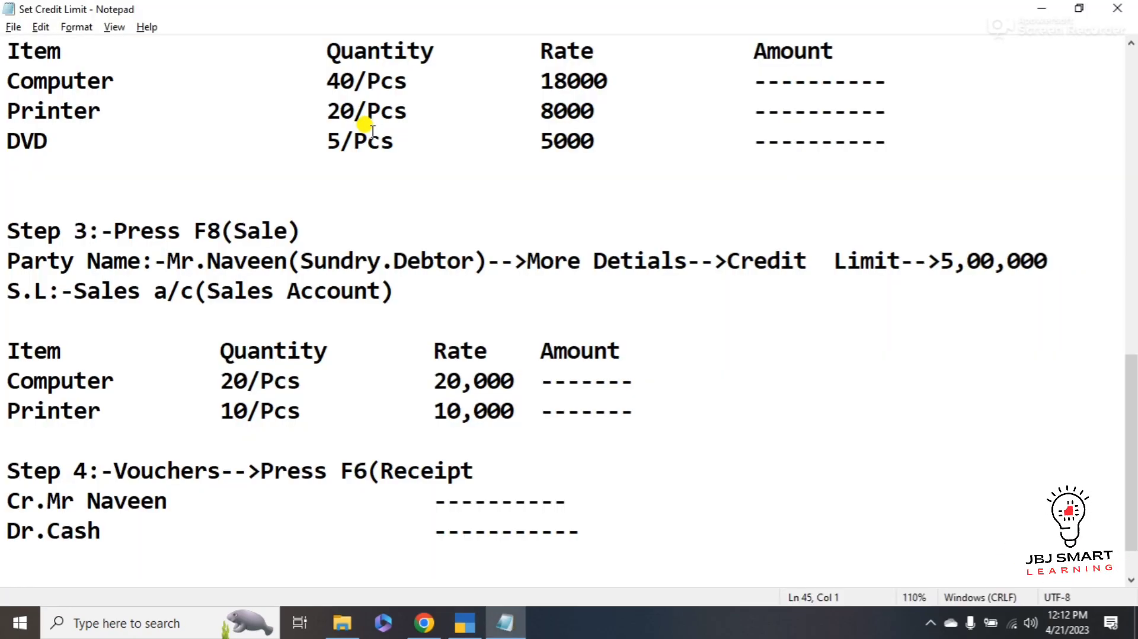
pyautogui.hotkey('alt', 'Tab')
pyautogui.write('200000')
pyautogui.press('BackSpace')
pyautogui.press('Return')
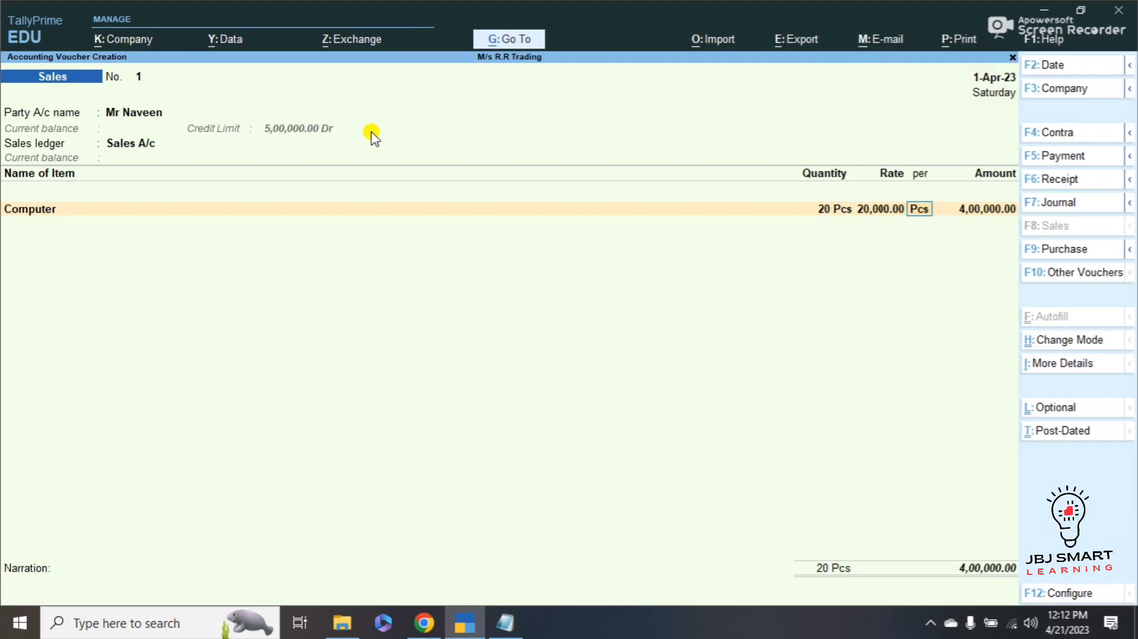
pyautogui.press('Return')
pyautogui.press('Return')
# Add Printer as the second stock item with a quantity of 10 Pcs, following the notes.
pyautogui.press('Down')
pyautogui.press('Down')
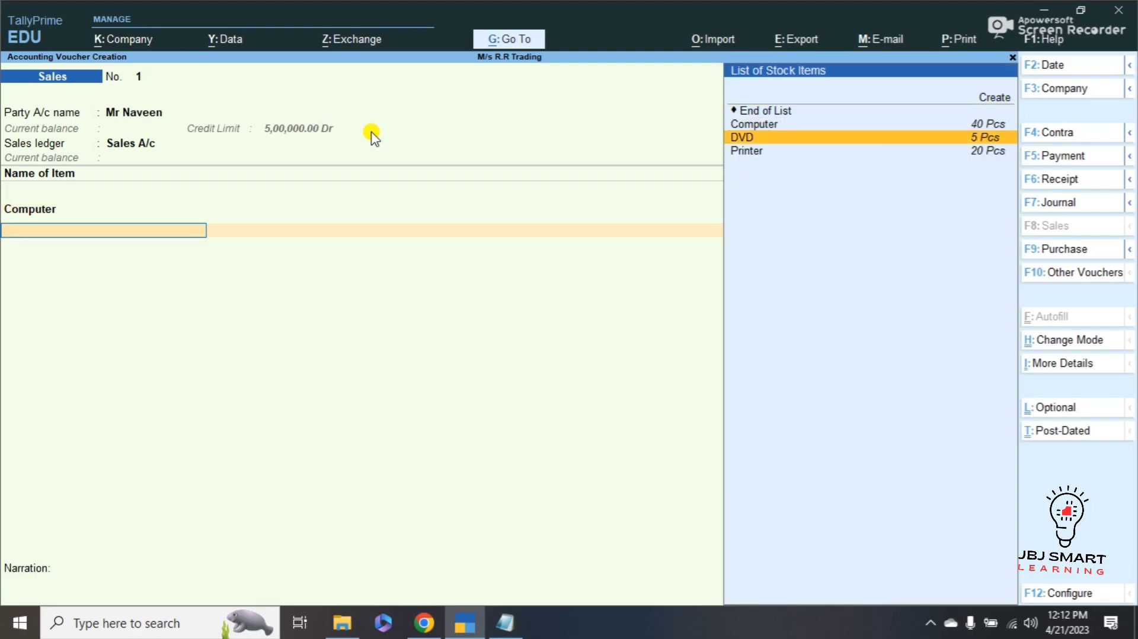
pyautogui.hotkey('alt', 'Tab')
pyautogui.hotkey('alt', 'Tab')
pyautogui.press('Down')
pyautogui.press('Return')
pyautogui.hotkey('alt', 'Tab')
pyautogui.hotkey('alt', 'Tab')
pyautogui.write('10')
pyautogui.press('Return')
# Check the Printer rate in the notes and enter 10,000 per Pcs on its voucher line.
pyautogui.hotkey('alt', 'Tab')
pyautogui.scroll(-5, 368, 127)
pyautogui.hotkey('alt', 'Tab')
pyautogui.write('10,000')
pyautogui.press('Return')
pyautogui.press('Return')
pyautogui.press('Return')
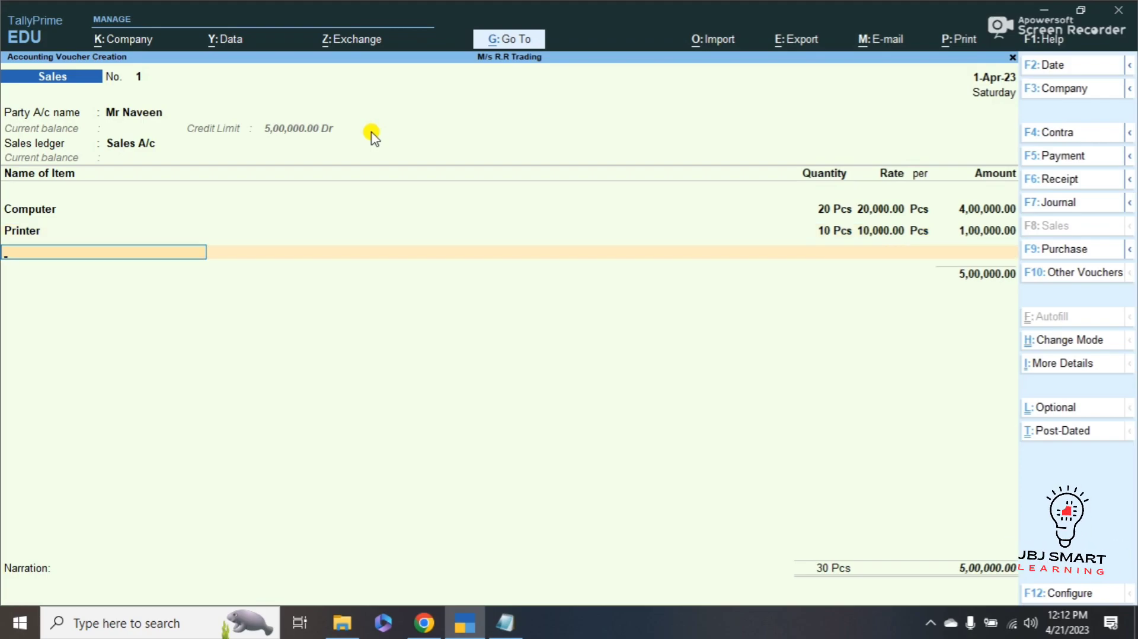
# End the item list, accept bill reference 1 as a New Ref and save the Sales voucher.
pyautogui.press('Return')
pyautogui.press('Return')
pyautogui.press('Return')
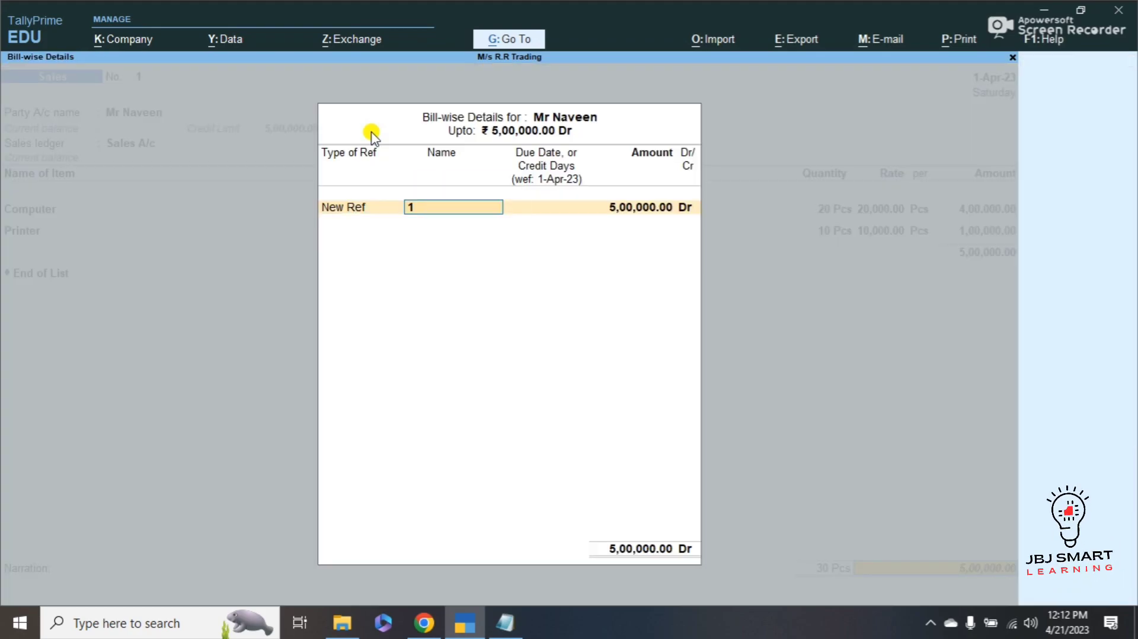
pyautogui.press('Return')
pyautogui.press('Return')
pyautogui.press('Return')
pyautogui.press('Return')
pyautogui.press('Return')
pyautogui.press('Return')
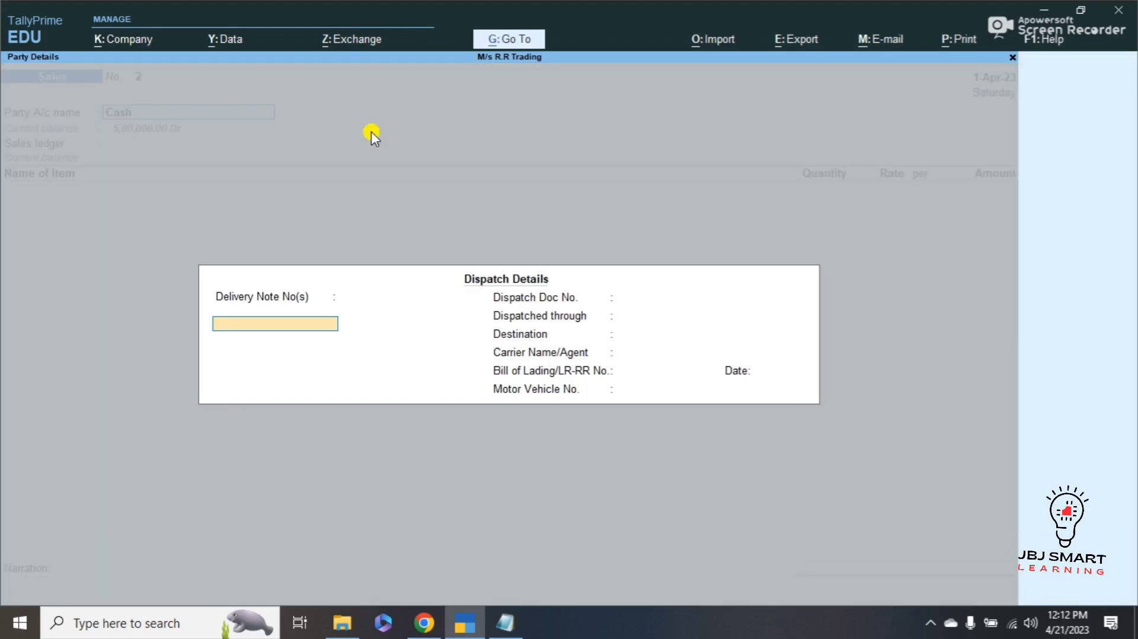
# Leave the blank second Sales voucher and reopen the saved Sales voucher No. 1.
pyautogui.press('Escape')
pyautogui.press('Return')
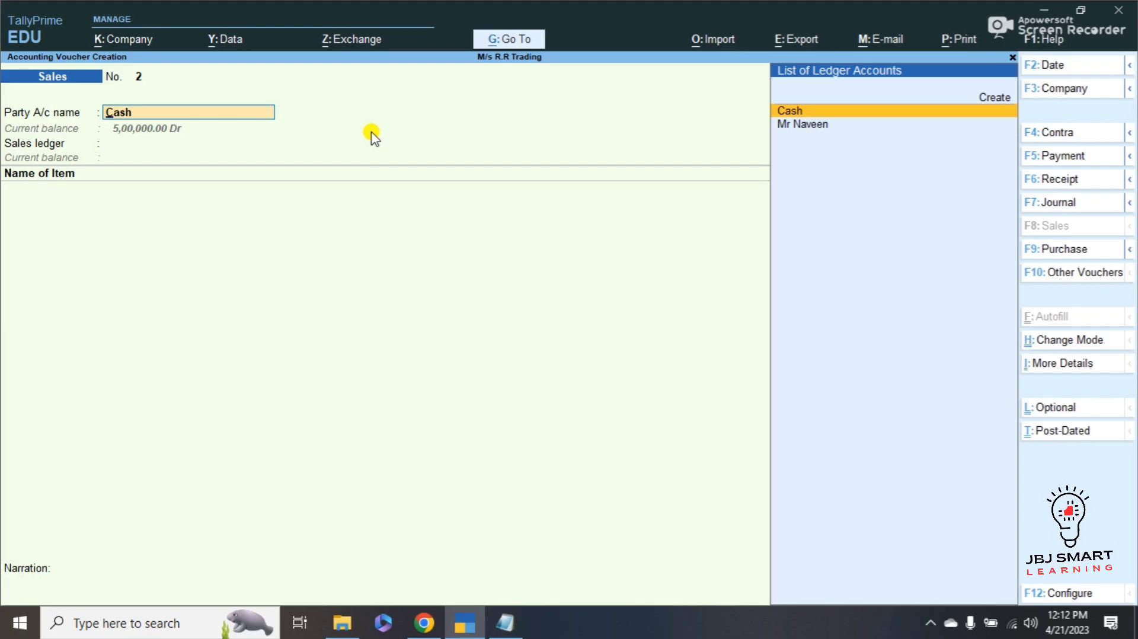
pyautogui.press('Escape')
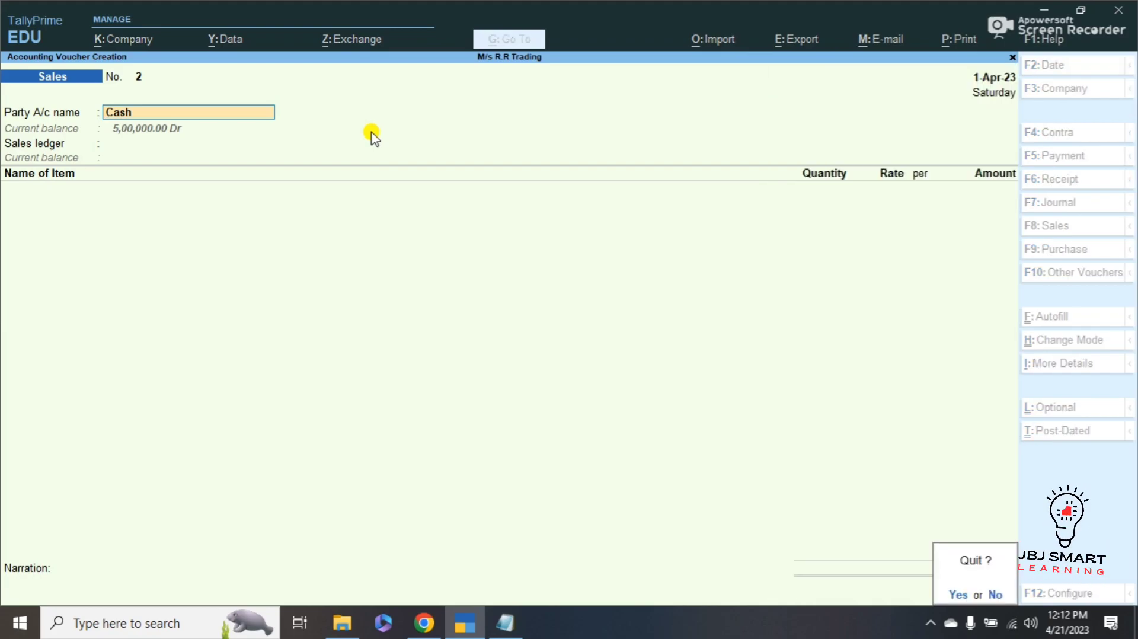
pyautogui.press('Return')
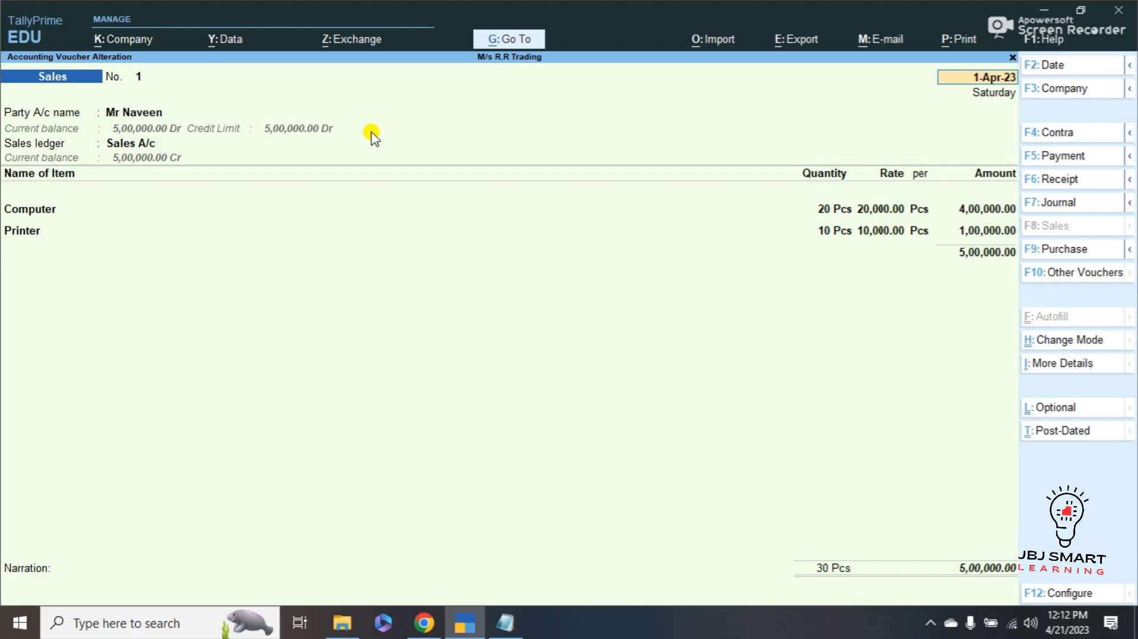
# Preview the printed invoice of Sales voucher No. 1, examine its party, item and total details, and close the preview.
pyautogui.press('alt')
pyautogui.hotkey('alt', 'p')
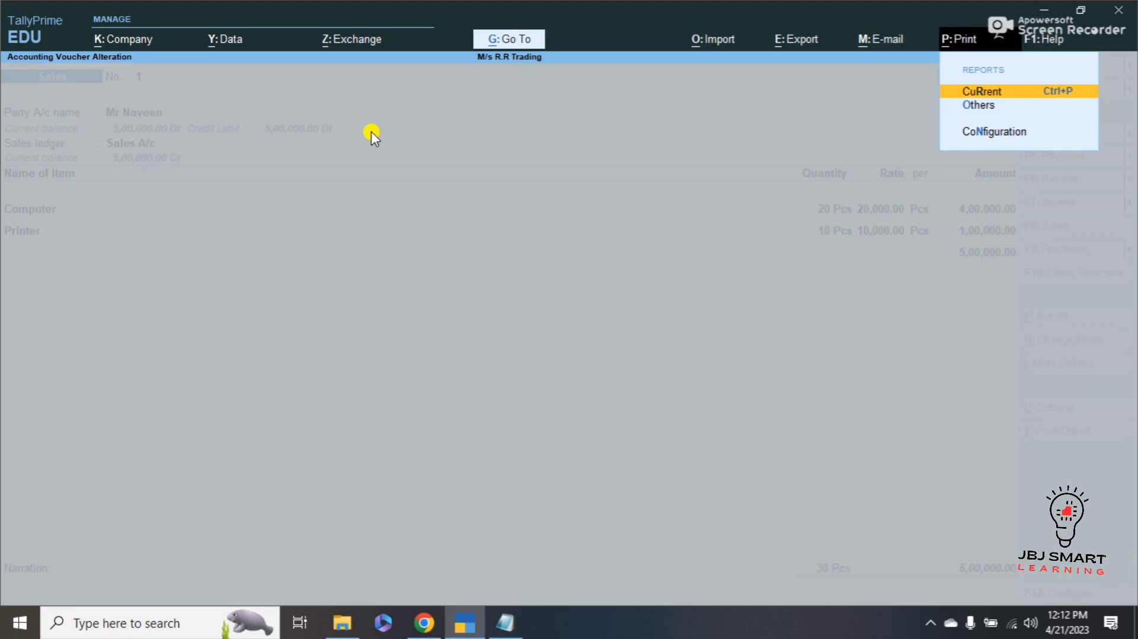
pyautogui.press('Return')
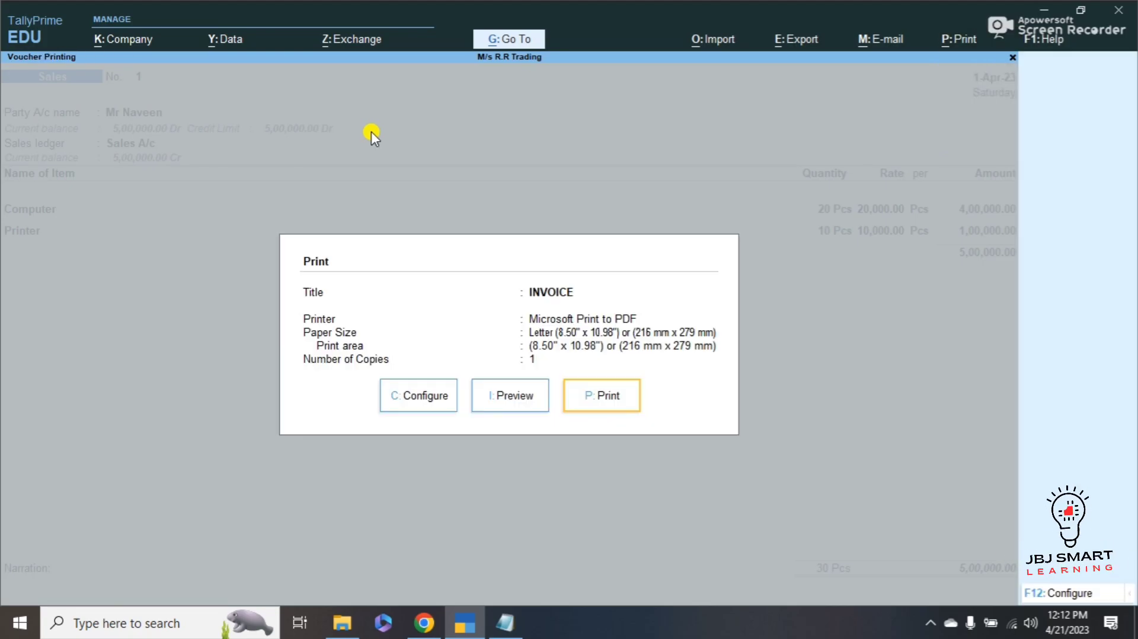
pyautogui.press('Left')
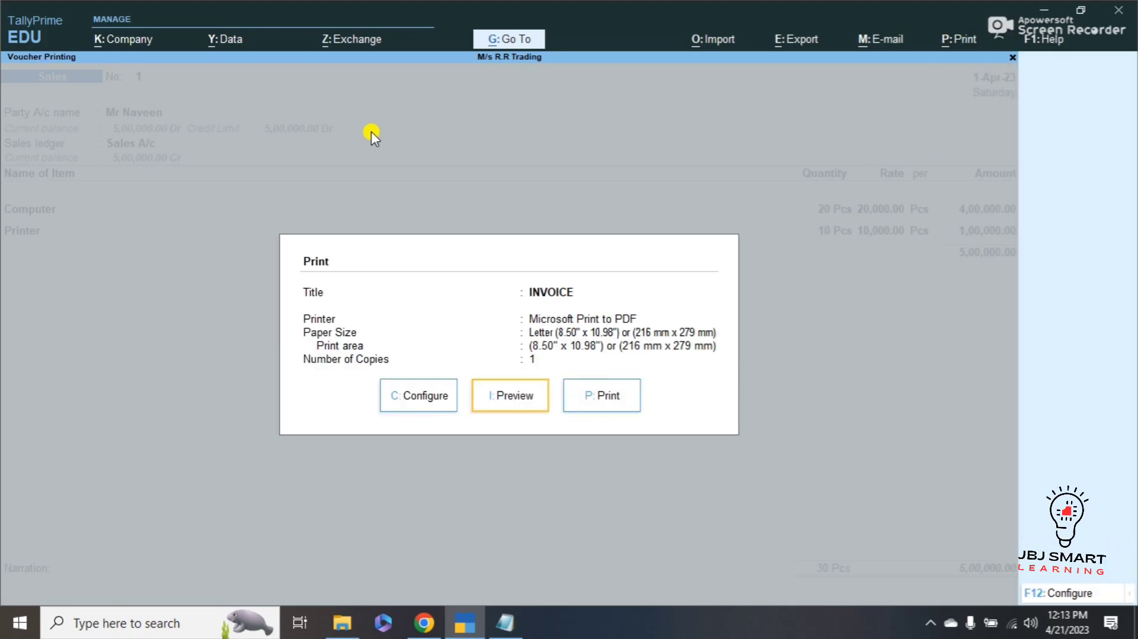
pyautogui.press('Return')
pyautogui.hotkey('alt', 'z')
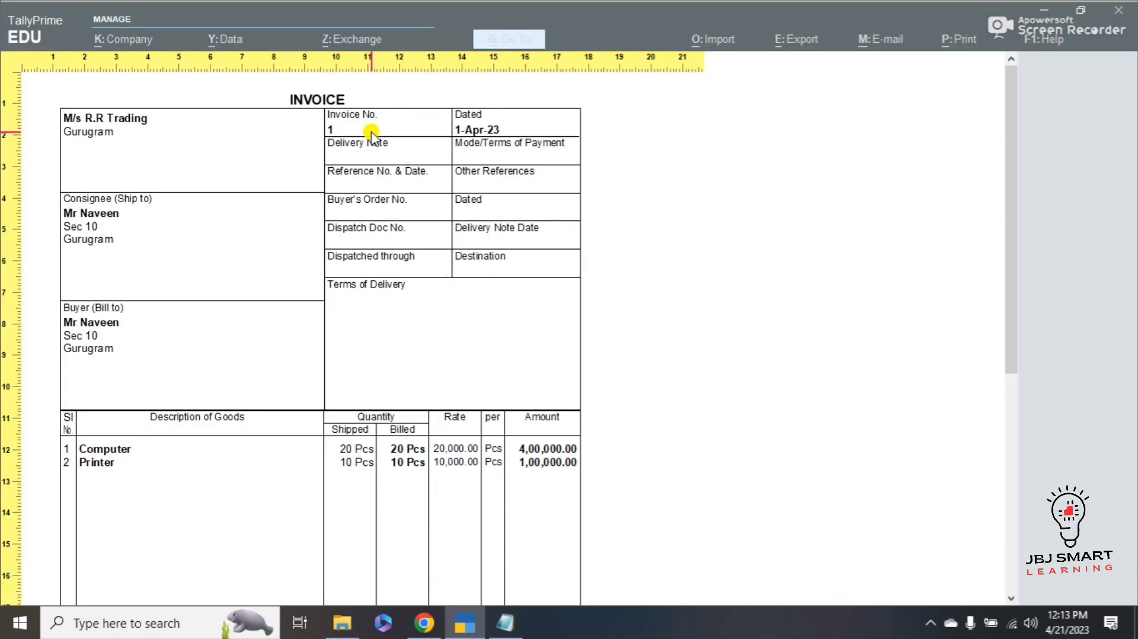
pyautogui.scroll(-5, 371, 131)
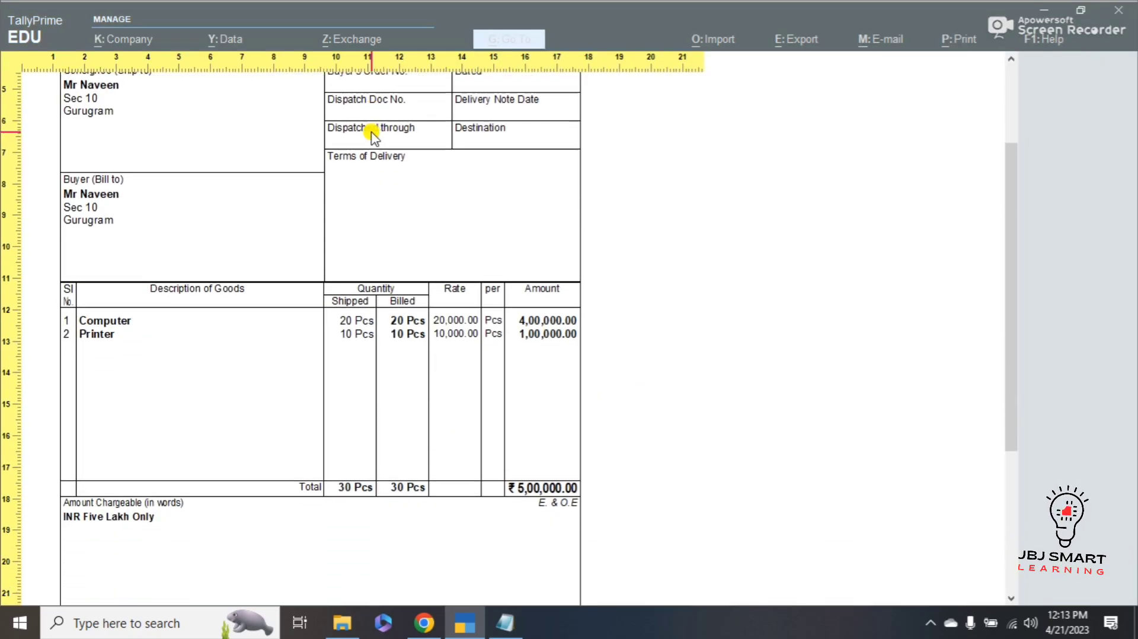
pyautogui.hotkey('alt', 'z')
pyautogui.press('Escape')
pyautogui.press('Escape')
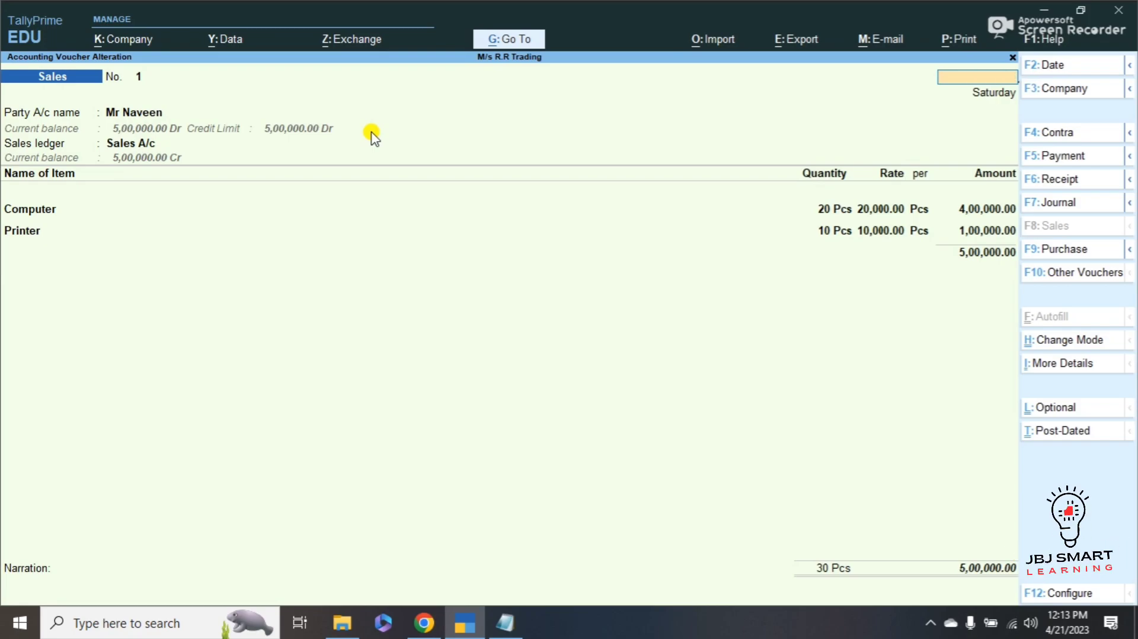
# Leave the saved Sales voucher and review the item quantities, rates and values in the Stock Summary.
pyautogui.press('Escape')
pyautogui.press('Escape')
pyautogui.press('Down')
pyautogui.press('Down')
pyautogui.press('Down')
pyautogui.press('Down')
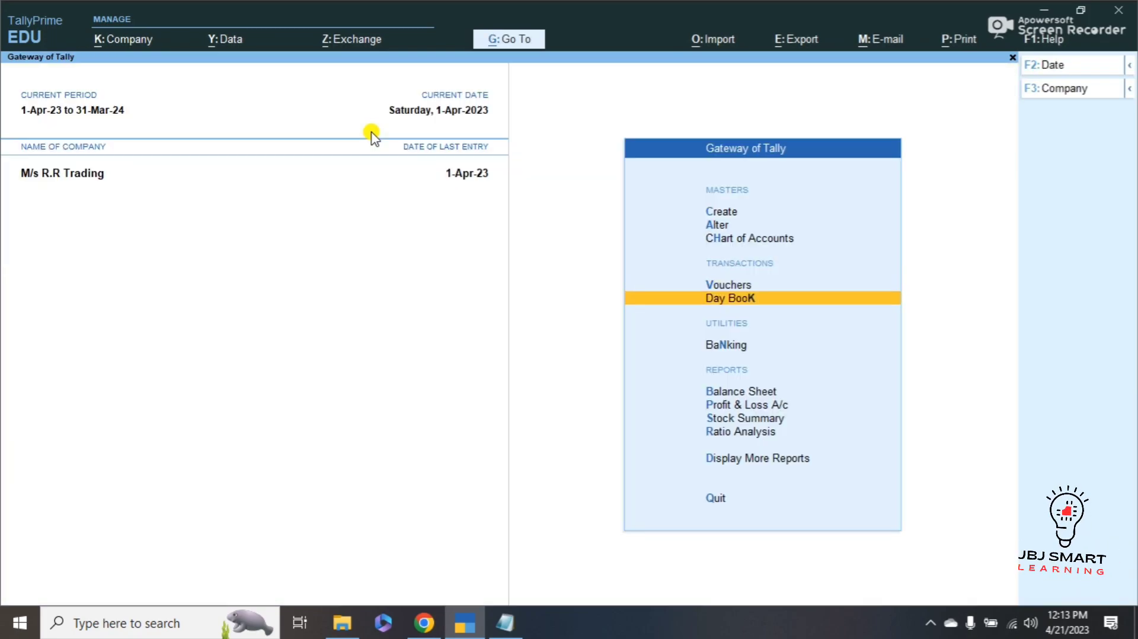
pyautogui.press('Down')
pyautogui.press('Down')
pyautogui.press('Down')
pyautogui.press('Up')
pyautogui.press('Up')
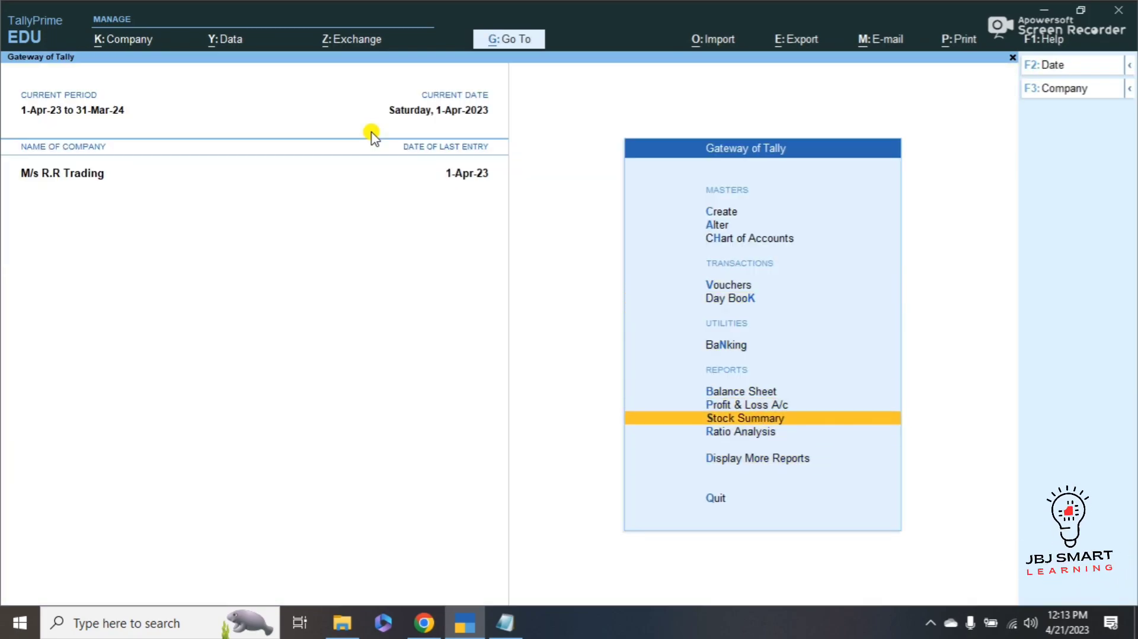
pyautogui.press('Return')
pyautogui.press('Down')
pyautogui.press('Down')
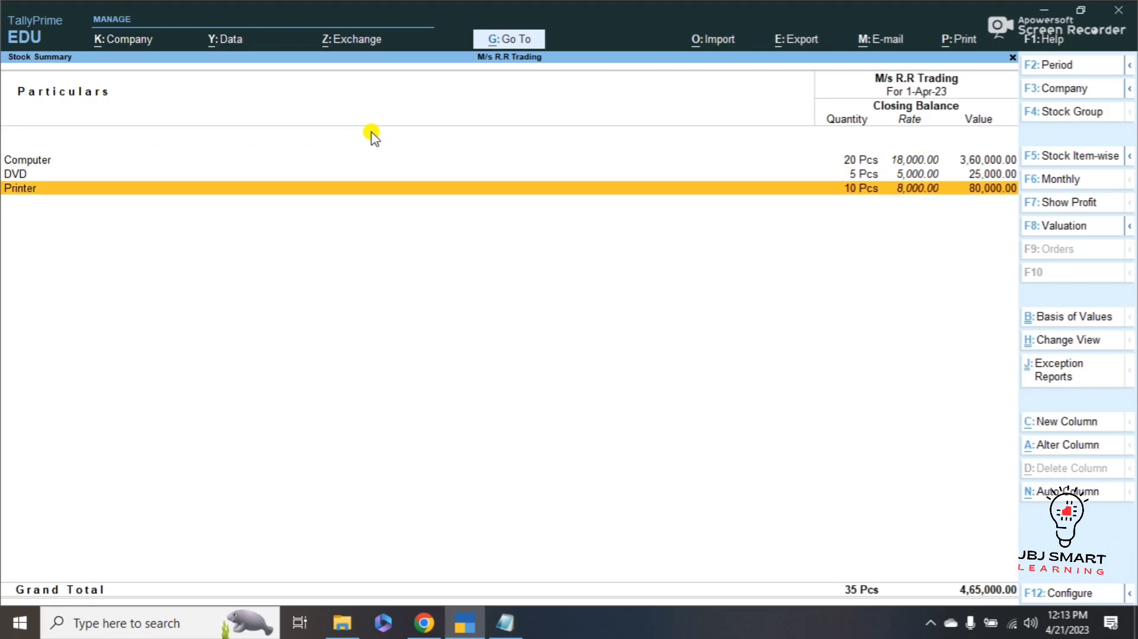
pyautogui.press('Escape')
# Switch to the Set Credit Limit notes in Notepad, read the Receipt voucher instructions and return to TallyPrime.
pyautogui.hotkey('alt', 'Tab')
pyautogui.press('Down')
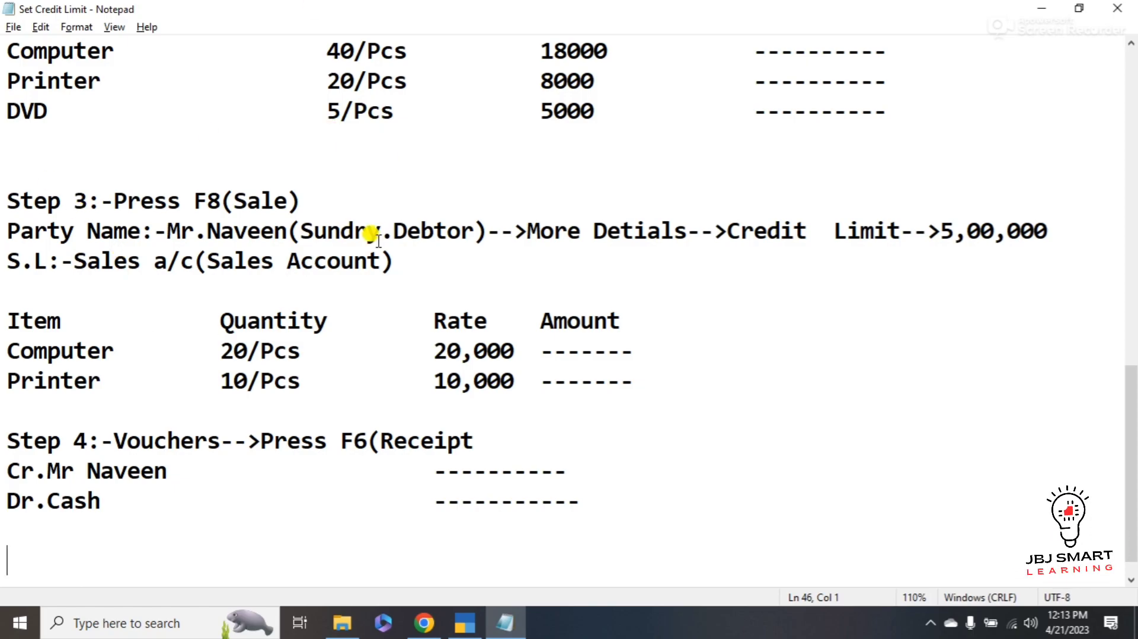
pyautogui.hotkey('alt', 'Tab')
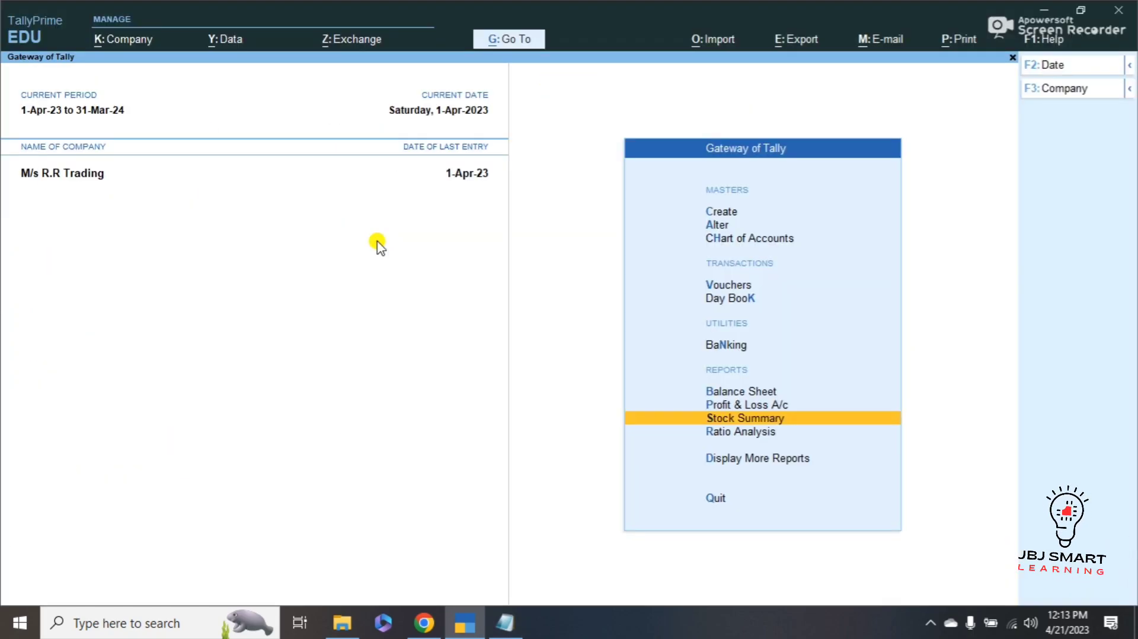
# Start Sales voucher No. 2 for the credit-limit customer and accept the blank dispatch details and existing party details.
pyautogui.press('Up')
pyautogui.press('Up')
pyautogui.press('Up')
pyautogui.press('Up')
pyautogui.press('Up')
pyautogui.press('Up')
pyautogui.press('Down')
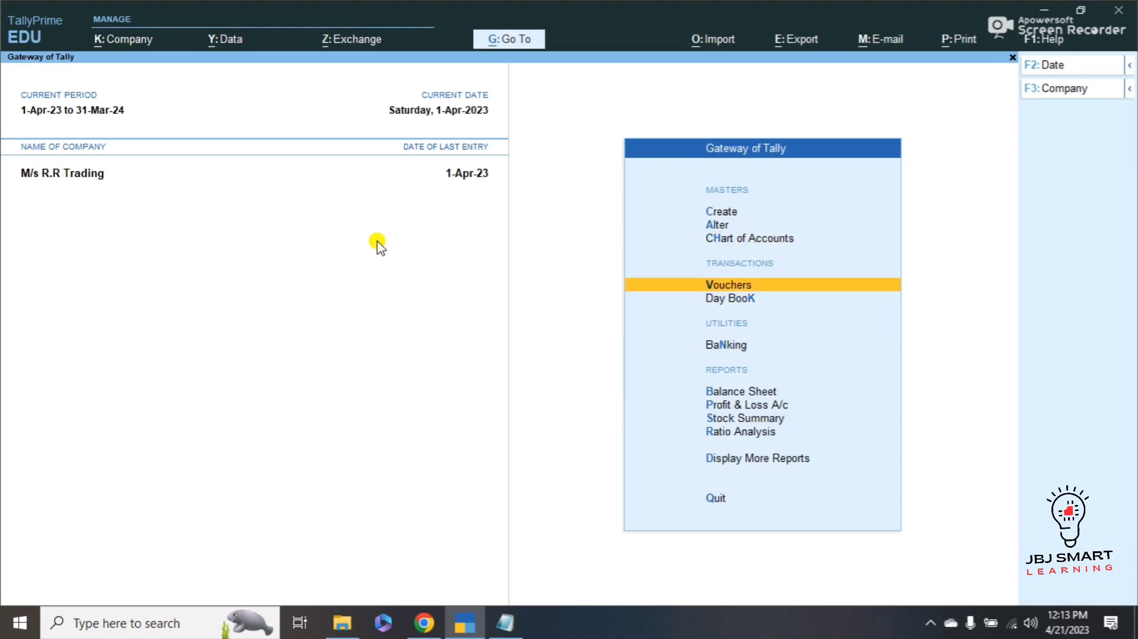
pyautogui.press('Return')
pyautogui.press('Down')
pyautogui.press('Return')
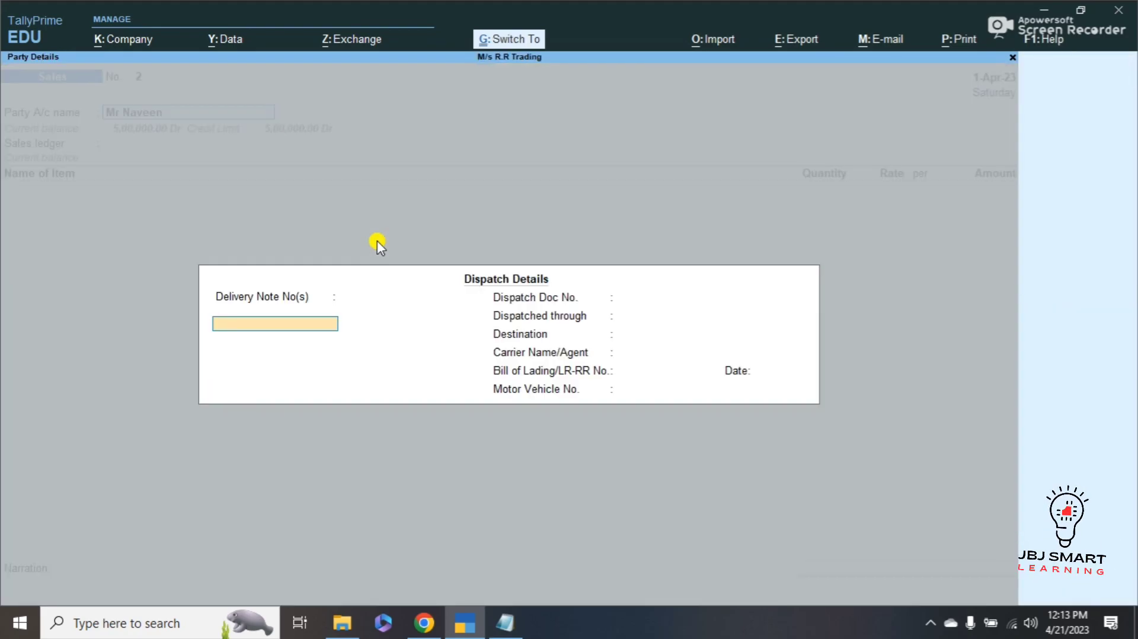
pyautogui.press('Return')
pyautogui.press('Return')
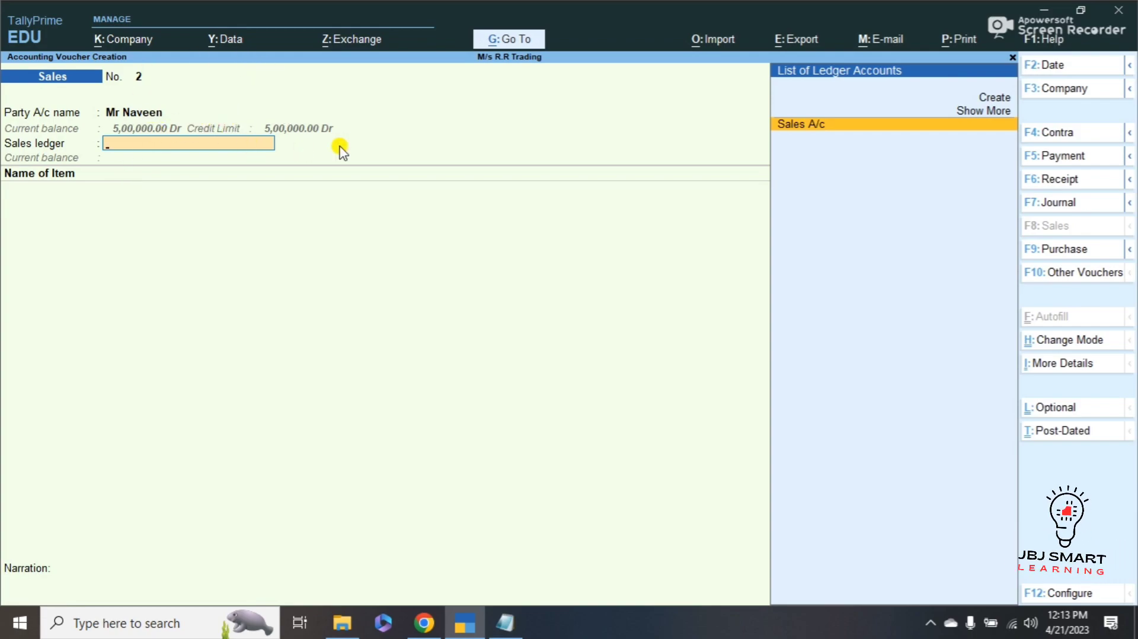
# Choose Sales A/c as the sales ledger and add 5 Pcs of Computer at 20,000 per Pcs.
pyautogui.press('Return')
pyautogui.press('Return')
pyautogui.write('5')
pyautogui.press('Return')
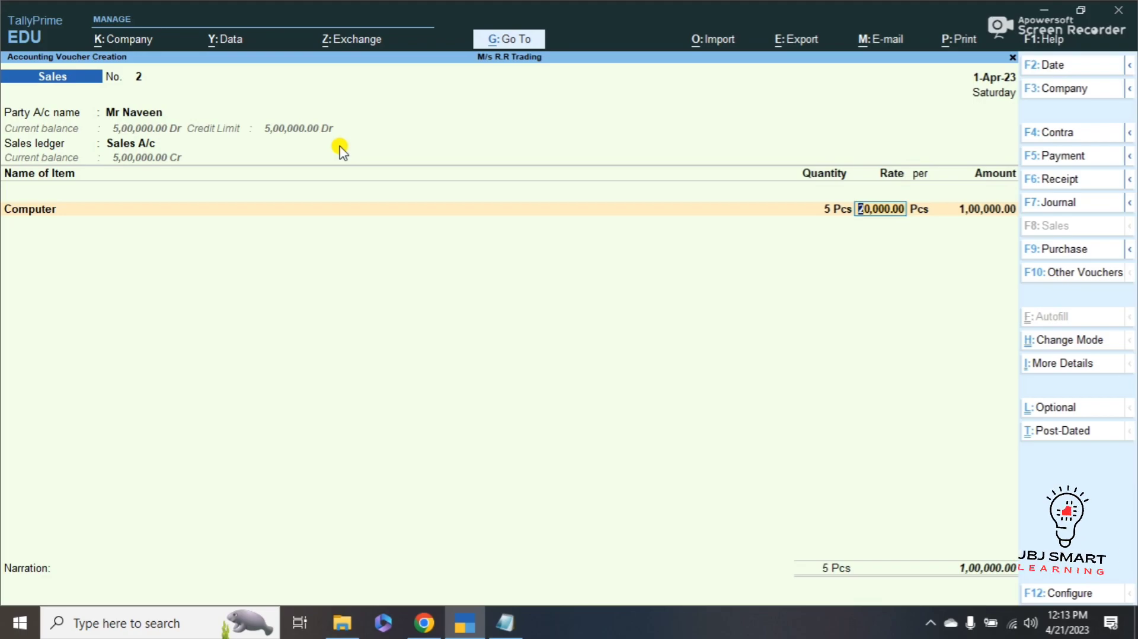
pyautogui.press('Return')
pyautogui.press('Return')
pyautogui.press('Return')
pyautogui.press('Return')
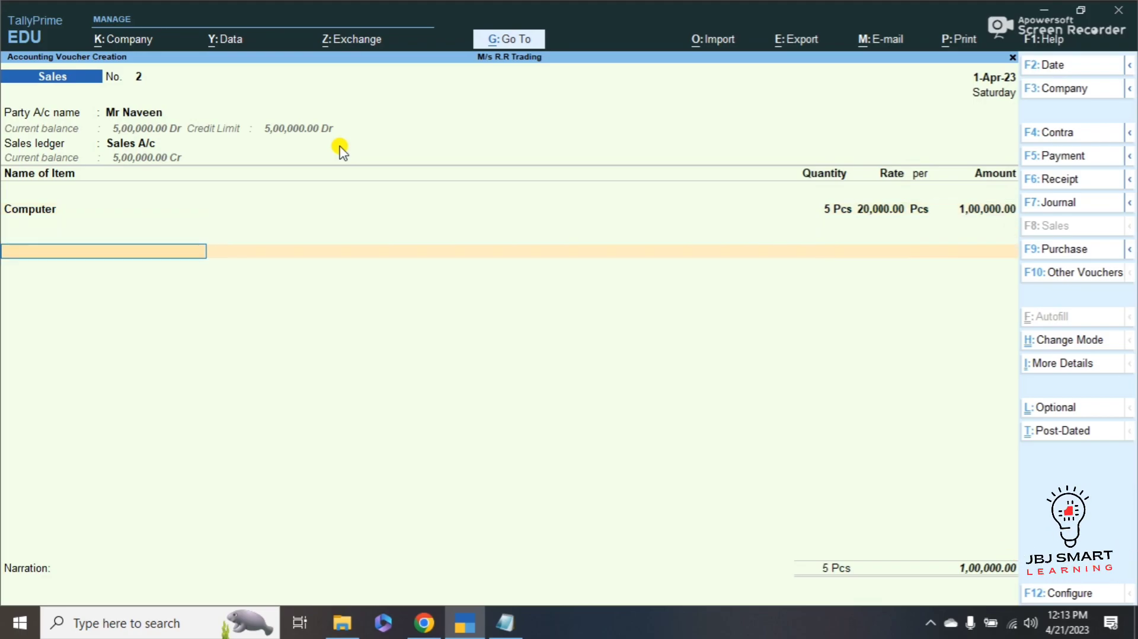
# Try to save the additional credit sale beyond the customer's credit limit, then abandon Sales voucher No. 2.
pyautogui.press('Return')
pyautogui.press('Return')
pyautogui.press('Return')
pyautogui.press('Return')
pyautogui.press('Return')
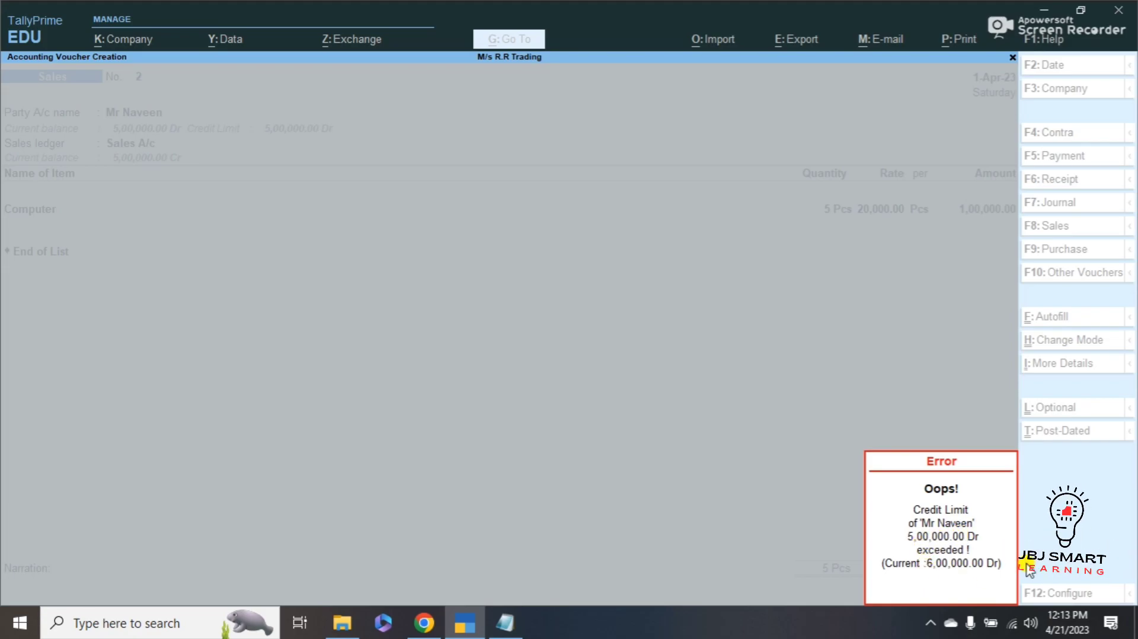
pyautogui.press('Escape')
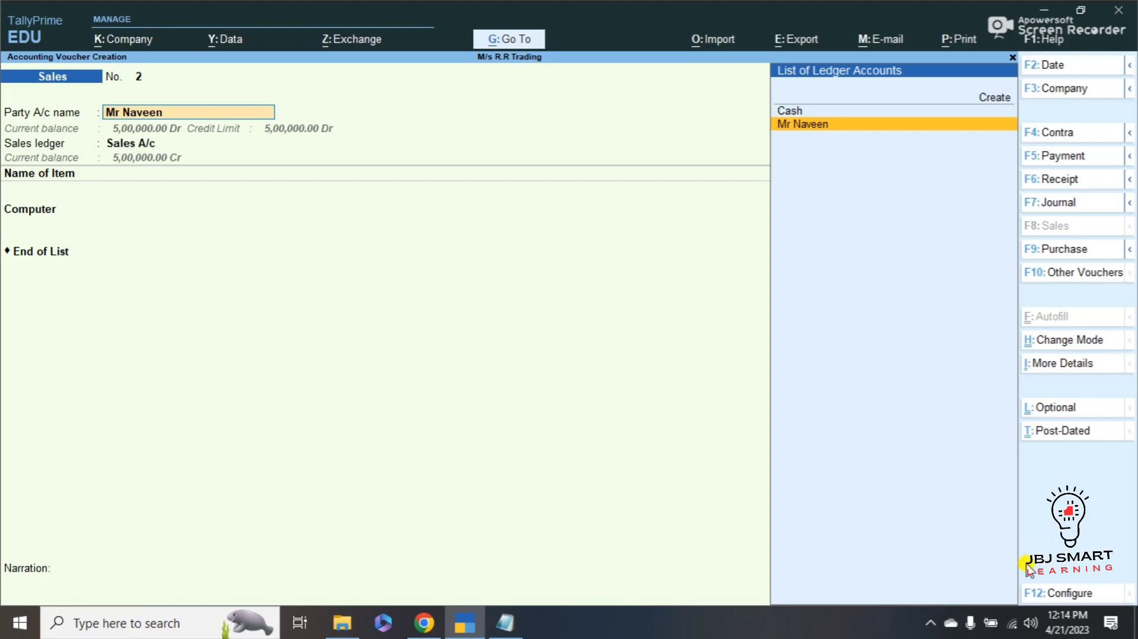
pyautogui.press('Escape')
pyautogui.press('Escape')
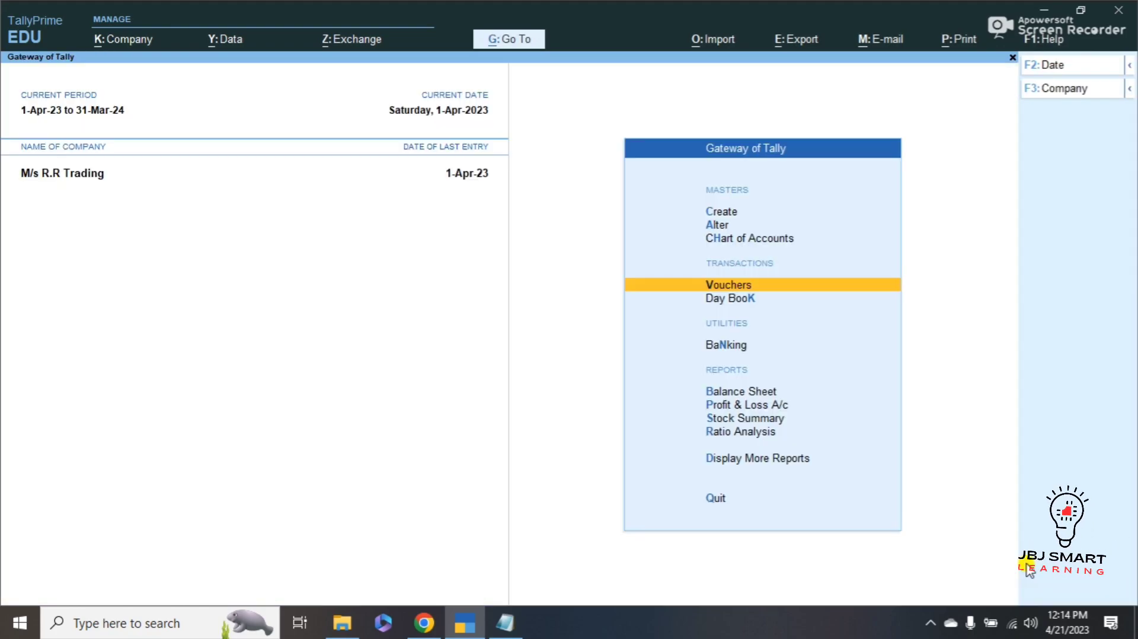
pyautogui.press('Escape')
pyautogui.press('Escape')
# Check the receipt entry in the notes, then start a Receipt voucher crediting the customer's ledger with 5,00,000.
pyautogui.hotkey('alt', 'Tab')
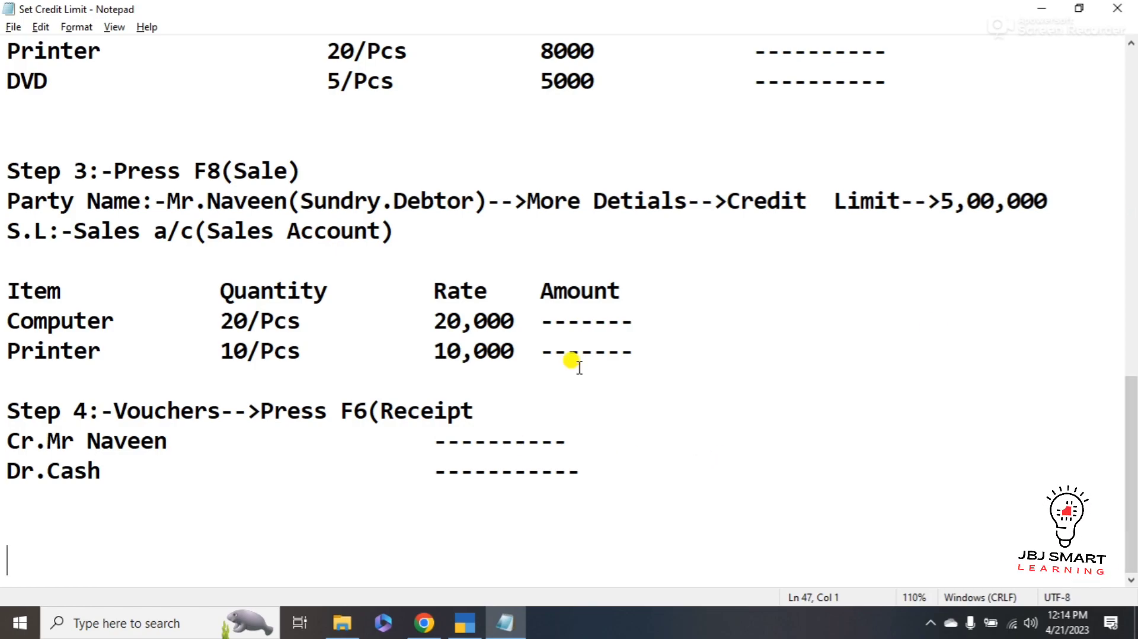
pyautogui.hotkey('alt', 'Tab')
pyautogui.press('Down')
pyautogui.press('Down')
pyautogui.press('Down')
pyautogui.press('Return')
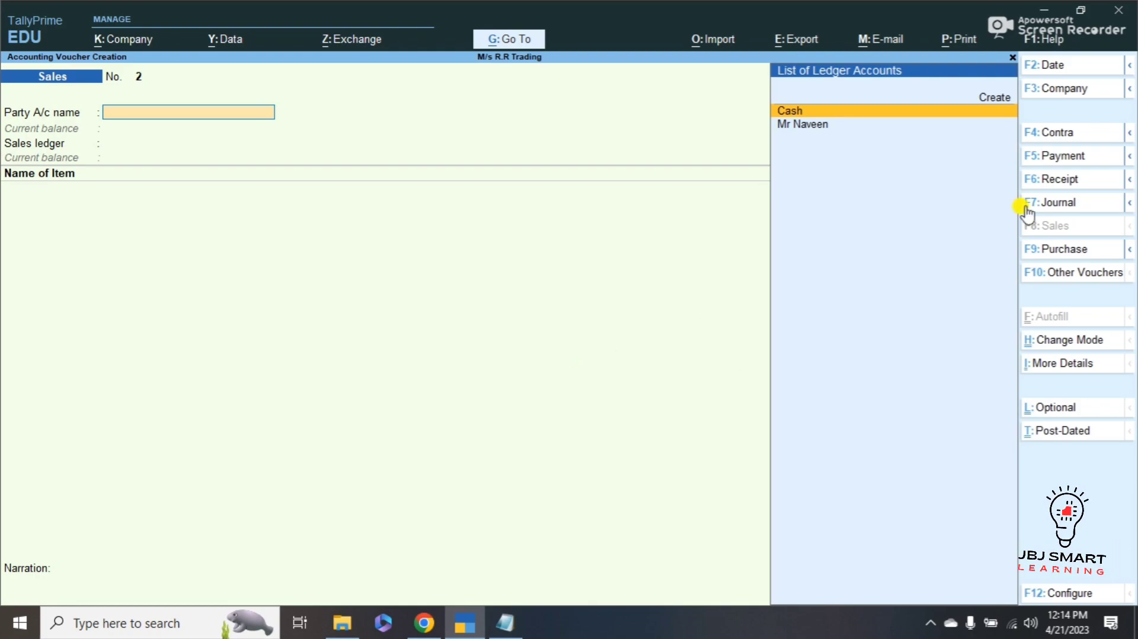
pyautogui.click(1061, 179)
pyautogui.press('Down')
pyautogui.press('Return')
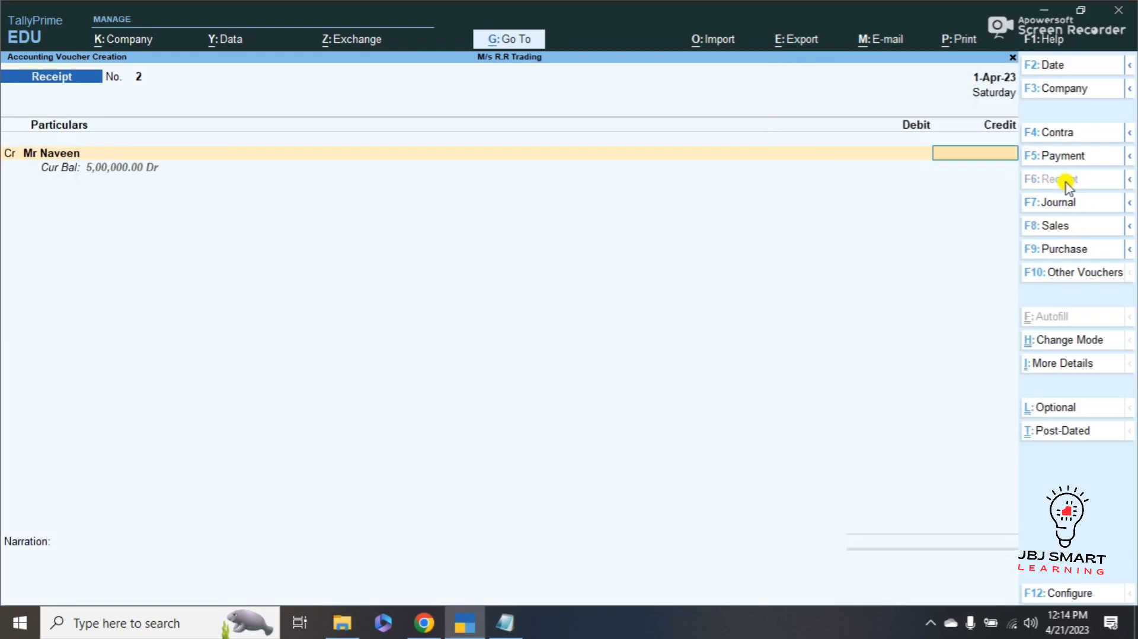
pyautogui.write('500000')
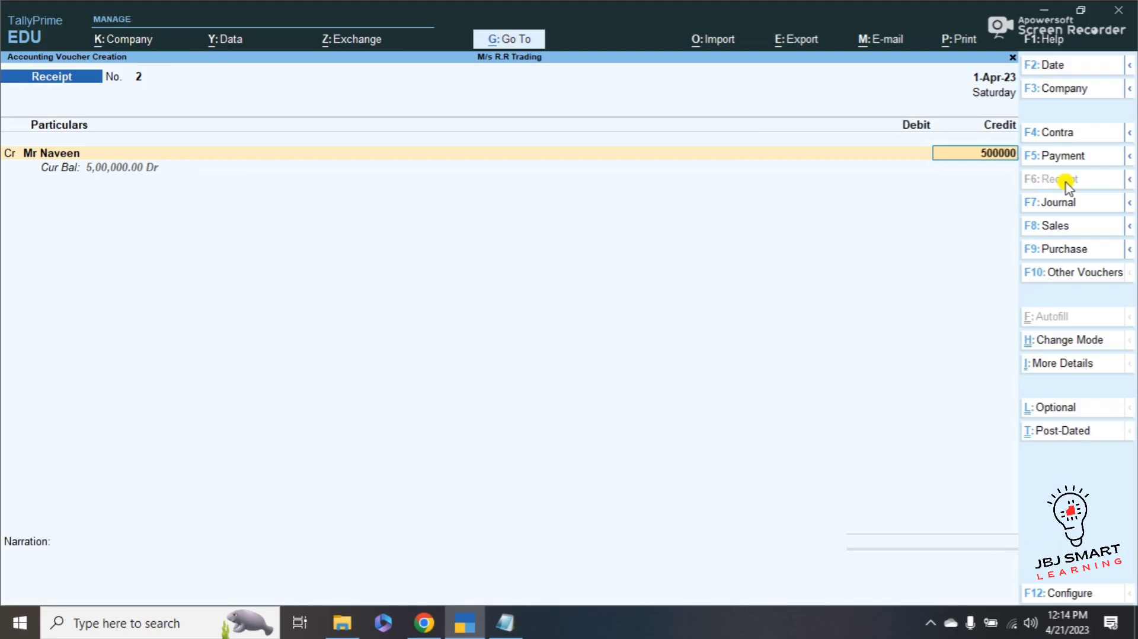
pyautogui.press('Return')
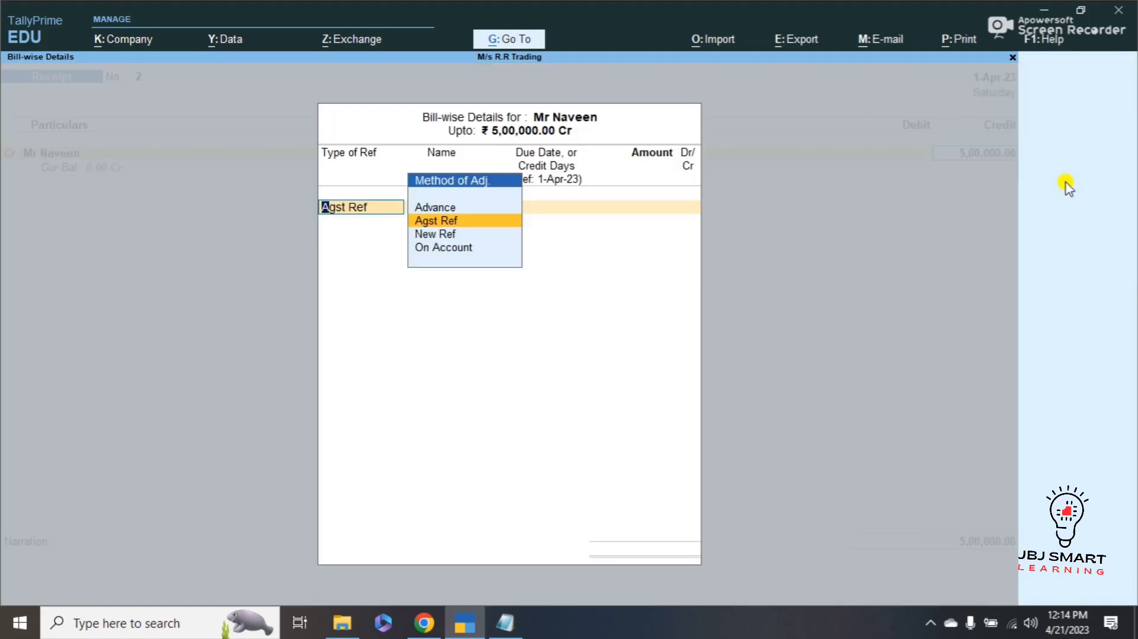
# Adjust the receipt as Agst Ref against bill 1, debit Cash with 5,00,000 and save the Receipt voucher.
pyautogui.press('Return')
pyautogui.press('Return')
pyautogui.press('Return')
pyautogui.press('Return')
pyautogui.press('Return')
pyautogui.press('Down')
pyautogui.press('Return')
pyautogui.press('Return')
pyautogui.press('Return')
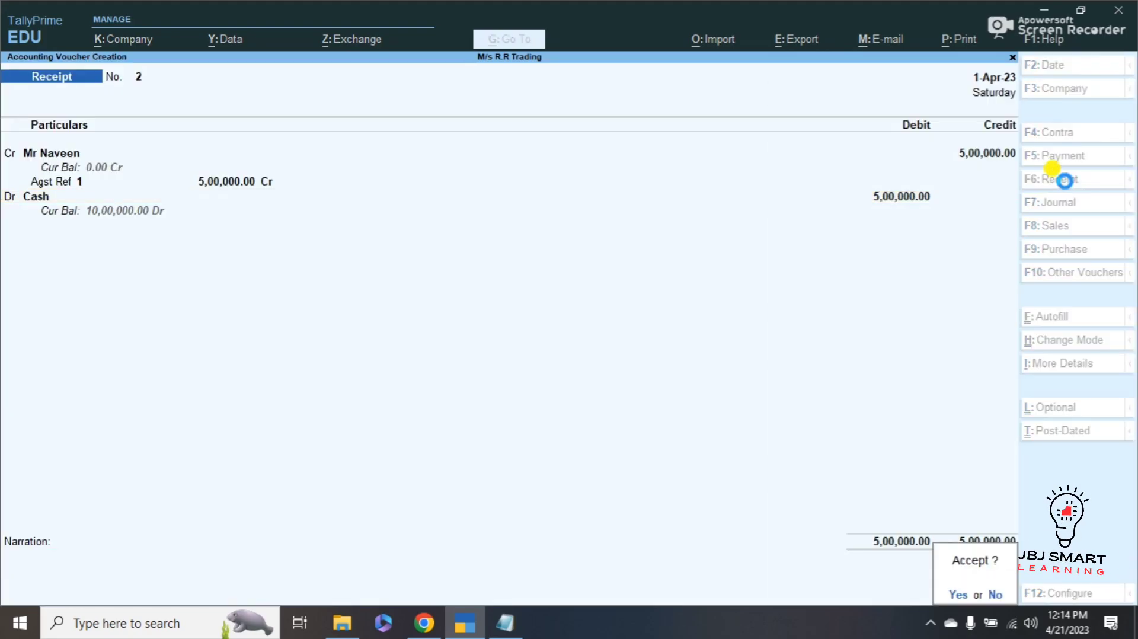
pyautogui.press('Return')
# Start a new Sales voucher for the same customer and accept the dispatch and party details.
pyautogui.press('Escape')
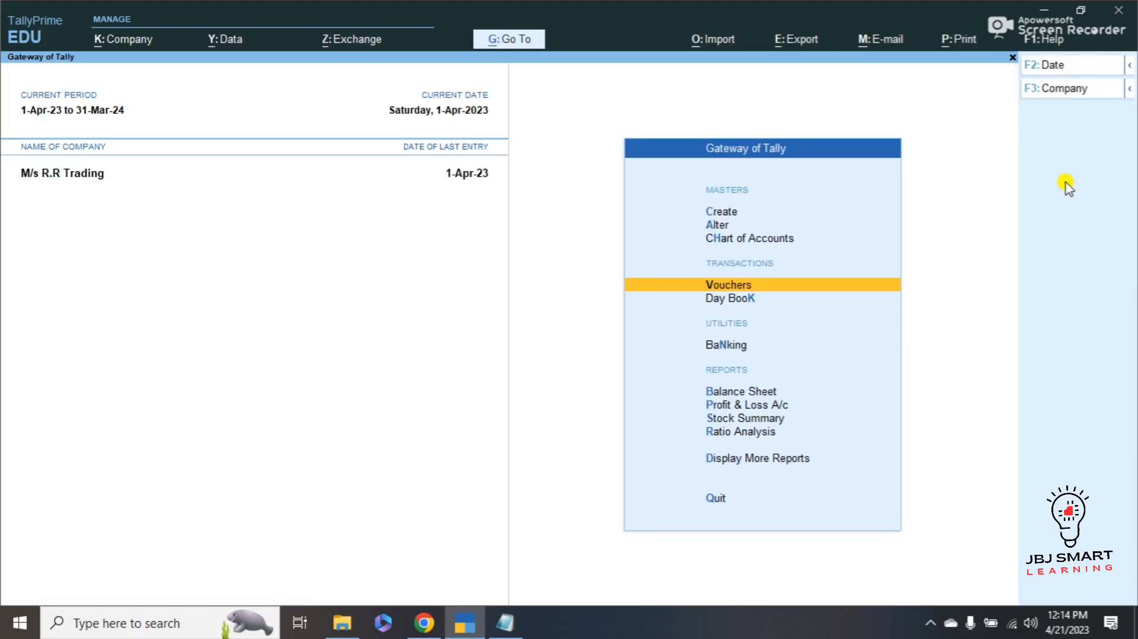
pyautogui.press('Return')
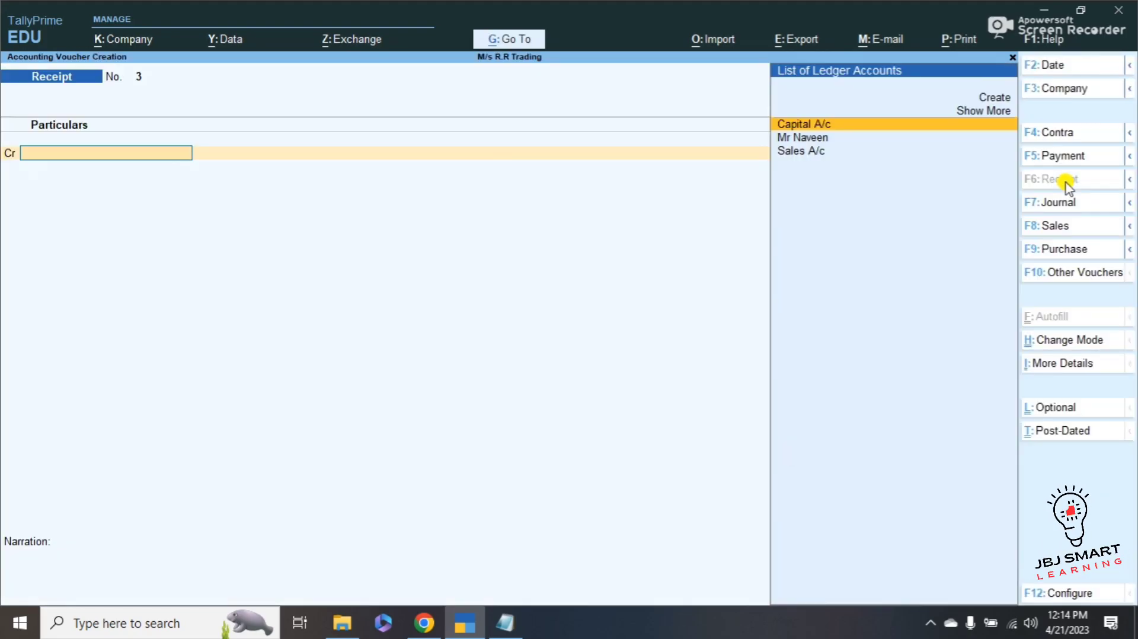
pyautogui.click(1060, 230)
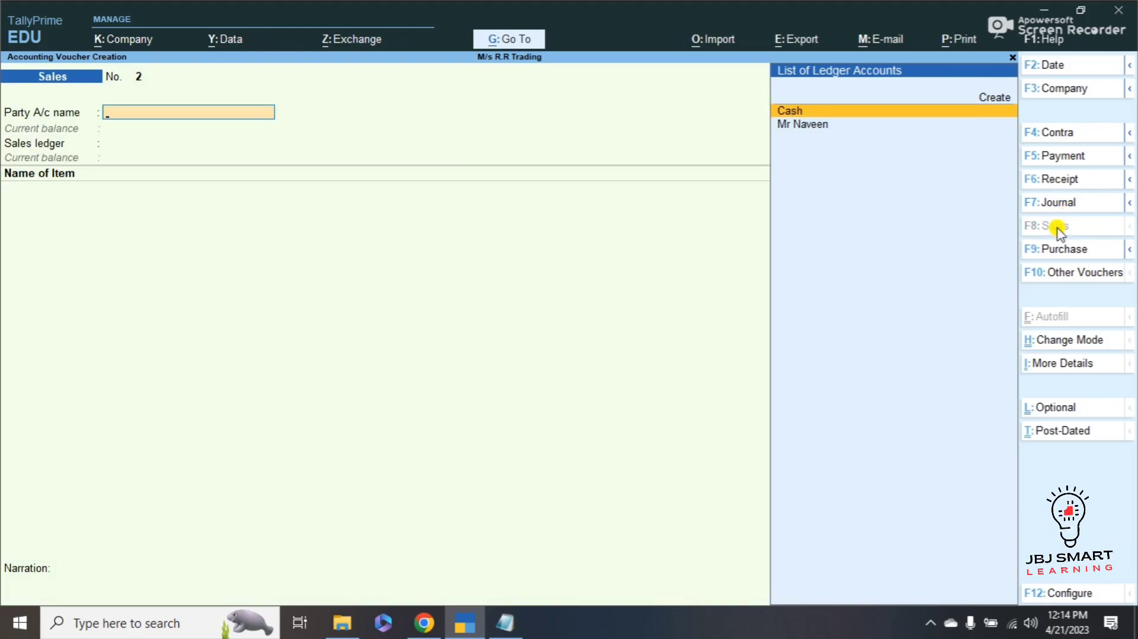
pyautogui.press('Down')
pyautogui.press('Return')
pyautogui.hotkey('ctrl', 'a')
pyautogui.press('Return')
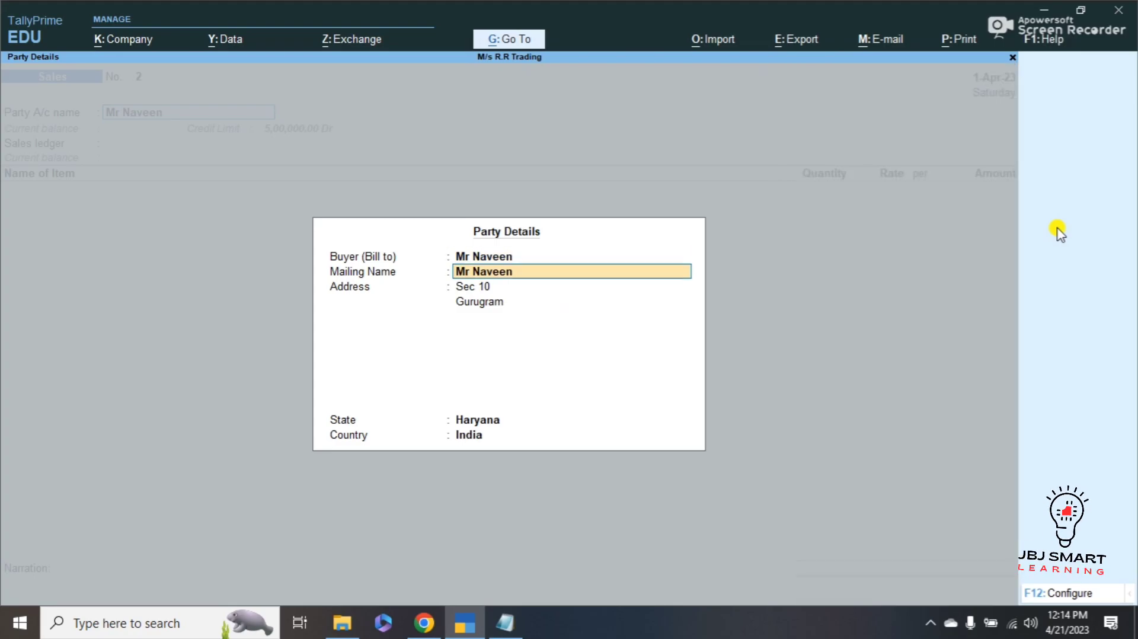
pyautogui.hotkey('ctrl', 'a')
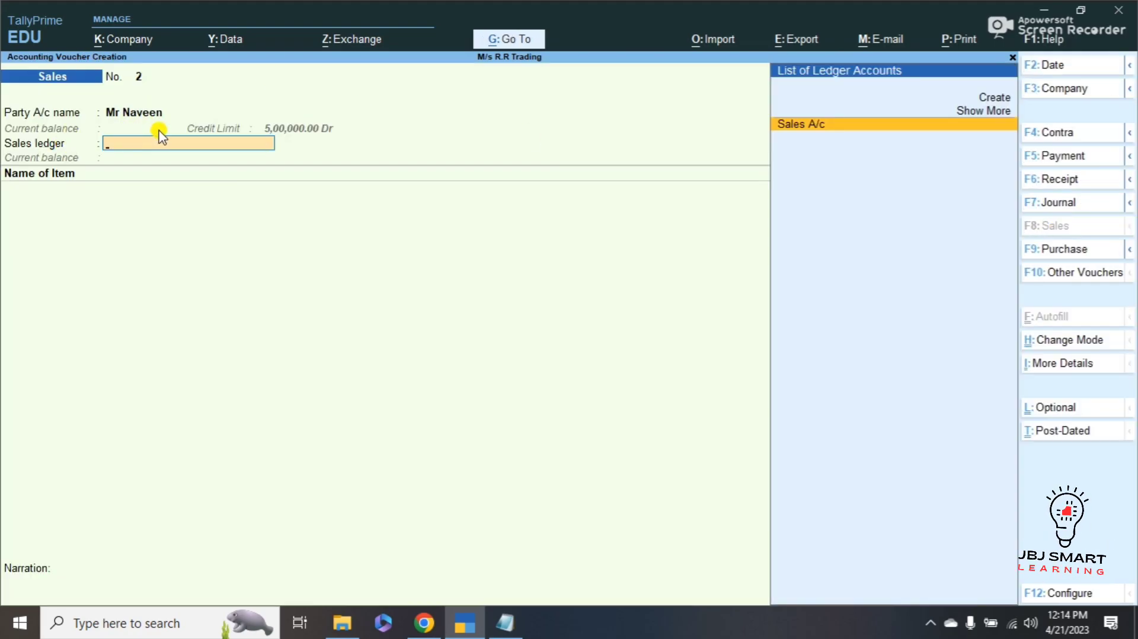
# Choose Sales A/c as the sales ledger and add 5 Pcs of Computer at the prefilled rate.
pyautogui.press('Return')
pyautogui.press('Down')
pyautogui.press('Return')
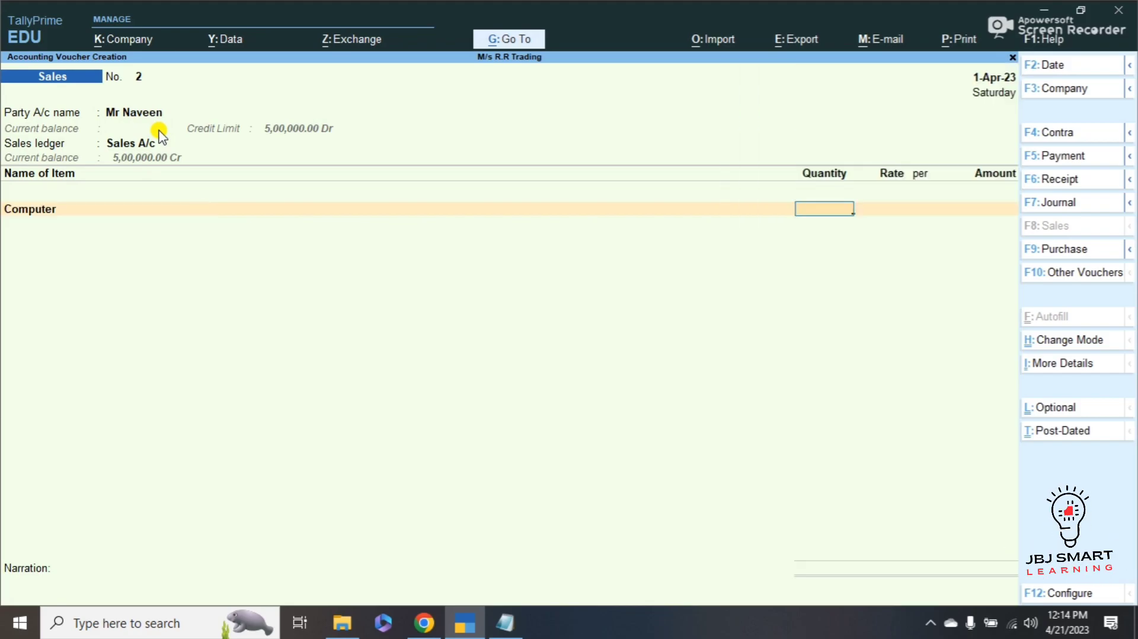
pyautogui.write('5')
pyautogui.press('Return')
pyautogui.press('Return')
pyautogui.press('Return')
pyautogui.press('Return')
pyautogui.press('Return')
# End the item list, accept the bill details as offered and save Sales voucher No. 2.
pyautogui.press('Return')
pyautogui.press('Return')
pyautogui.press('Return')
pyautogui.press('Return')
pyautogui.press('Return')
pyautogui.press('Return')
pyautogui.press('Return')
pyautogui.press('Return')
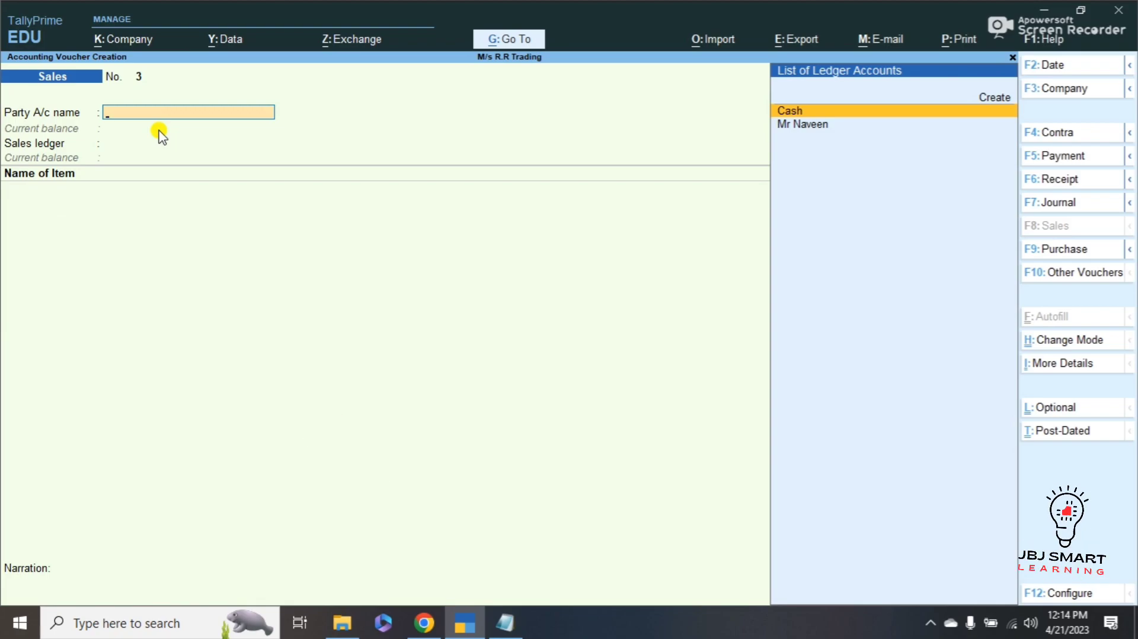
# Select the customer in a new Sales voucher to compare current balance with credit limit, then leave without saving.
pyautogui.press('Down')
pyautogui.press('Return')
pyautogui.hotkey('ctrl', 'a')
pyautogui.press('Return')
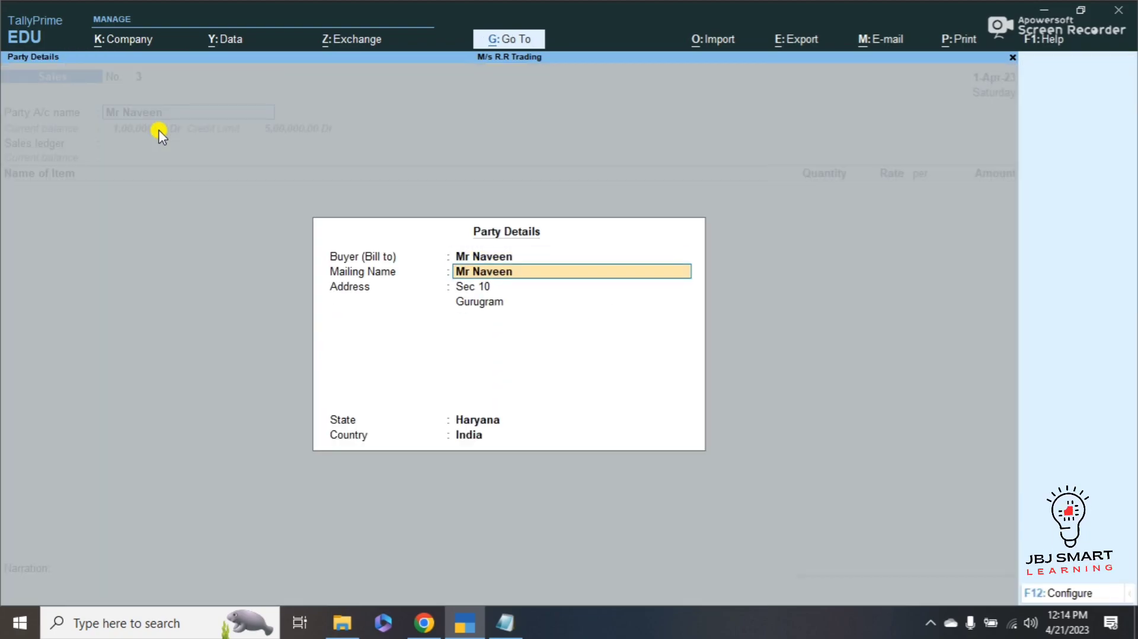
pyautogui.hotkey('ctrl', 'a')
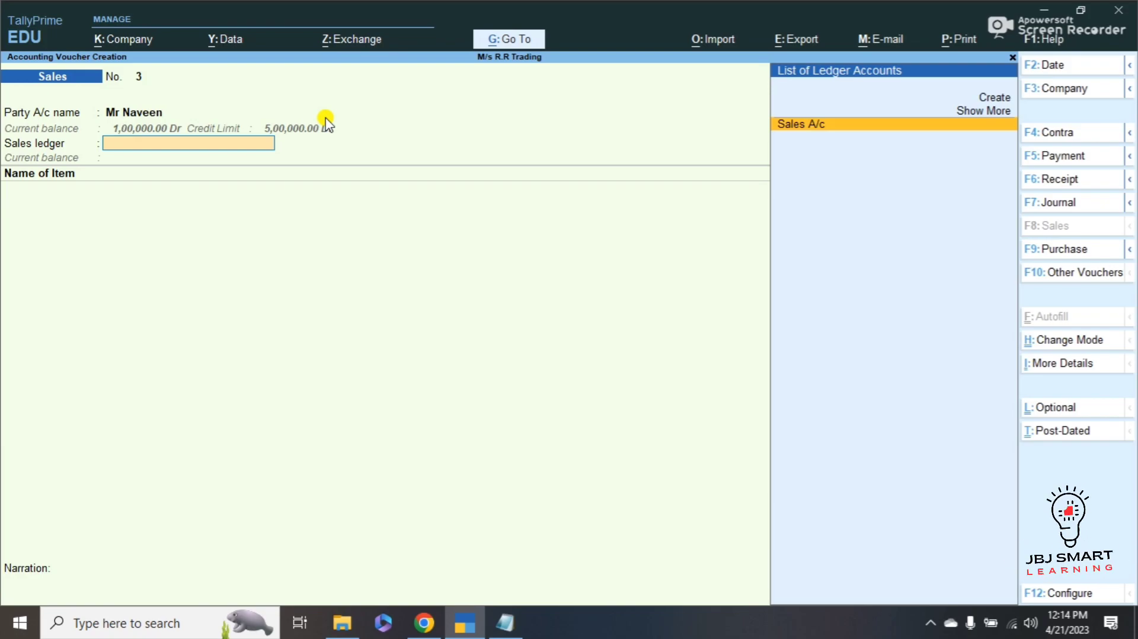
pyautogui.press('Escape')
pyautogui.press('Escape')
pyautogui.press('Escape')
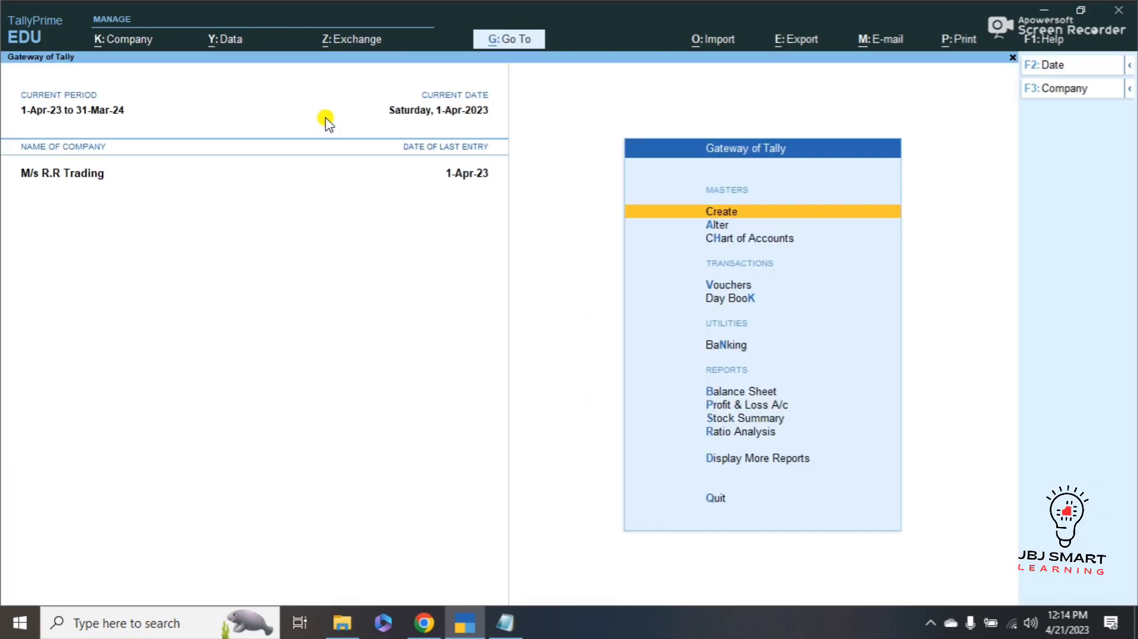